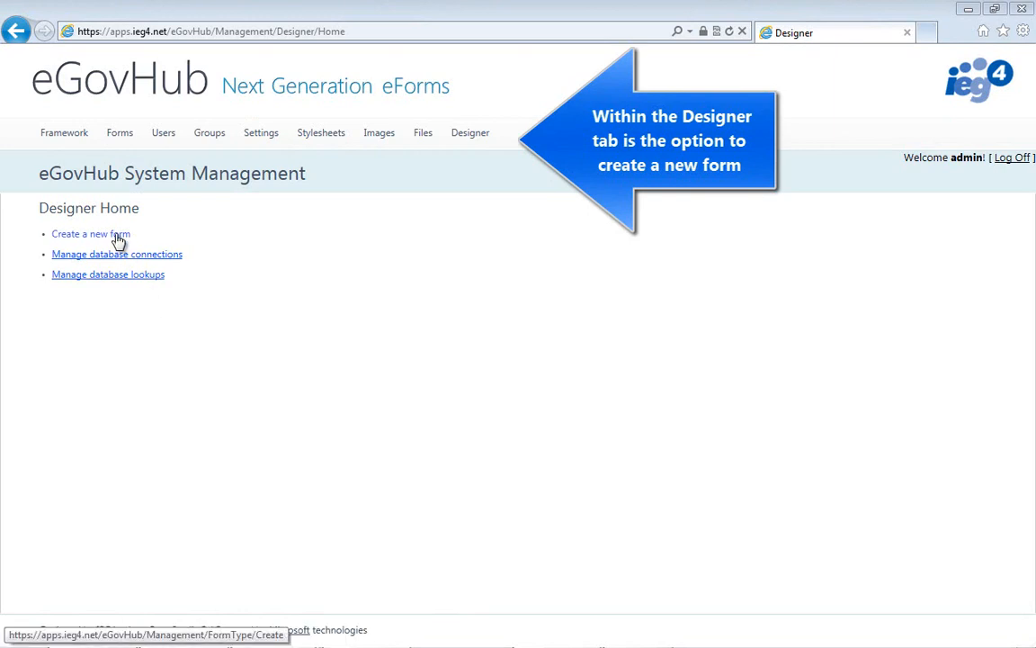
# - Create a new form named "Request a Housing Repair" with the description "Housing Repairs Online"
pyautogui.click(115, 235)
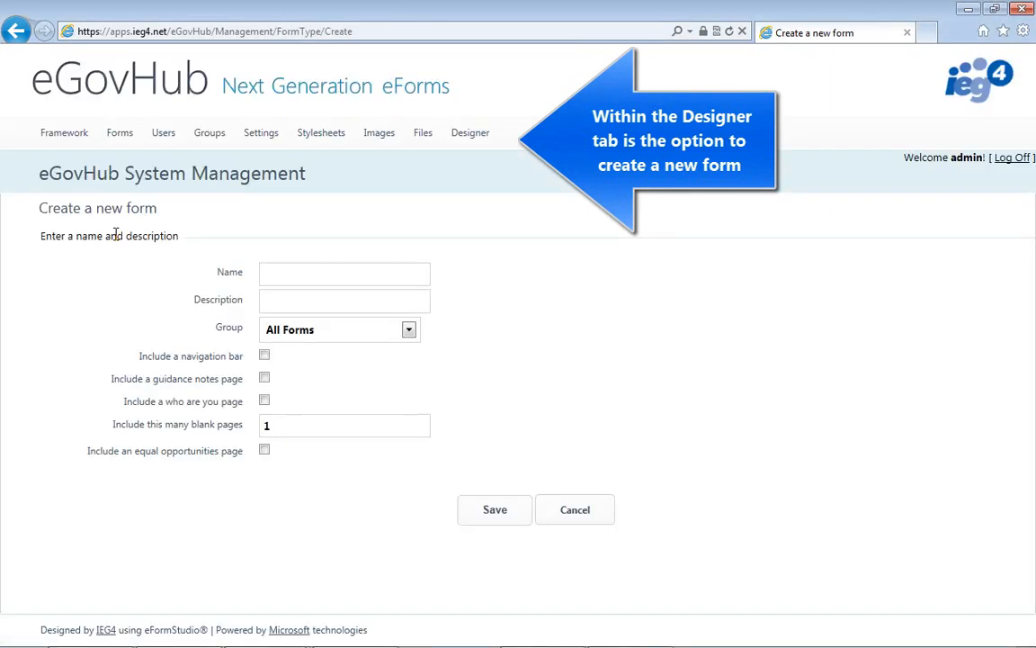
pyautogui.click(332, 275)
pyautogui.write('Reques')
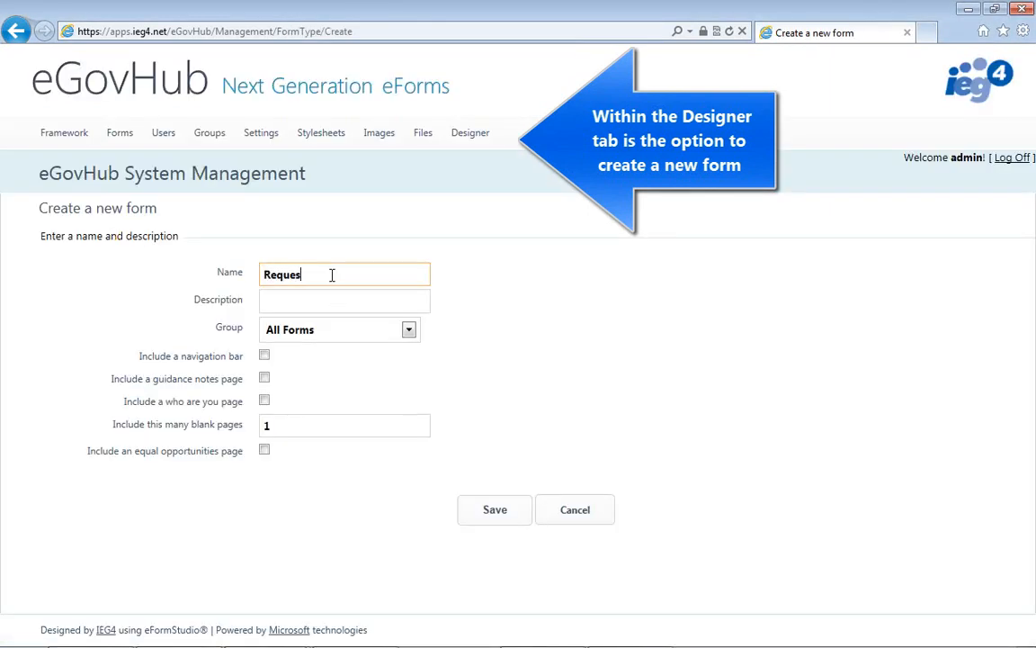
pyautogui.write('t a Housing Rep')
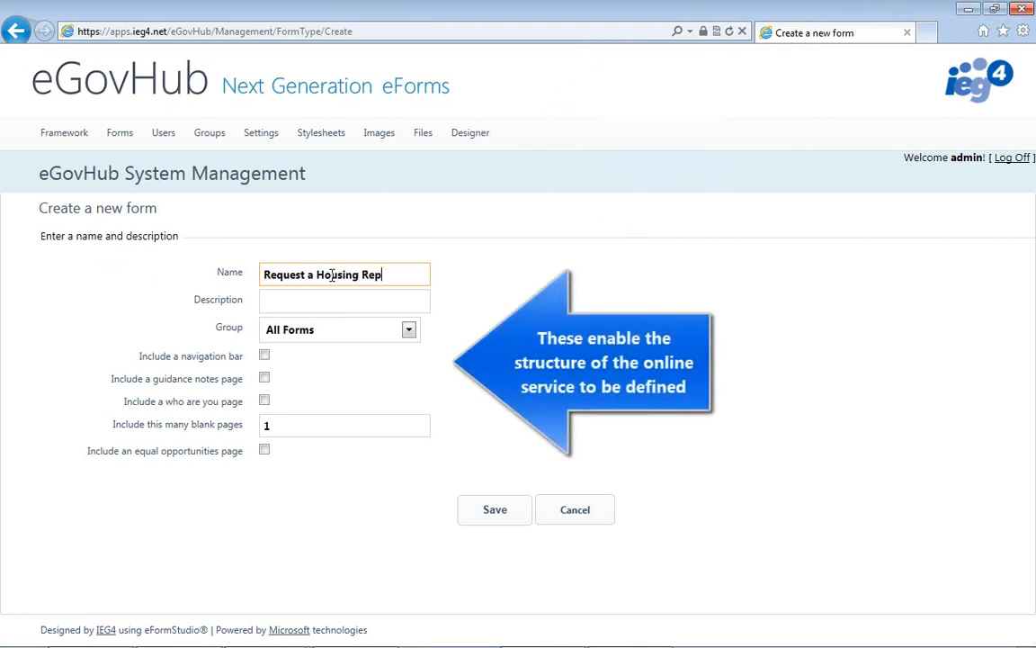
pyautogui.write('air')
pyautogui.press('Tab')
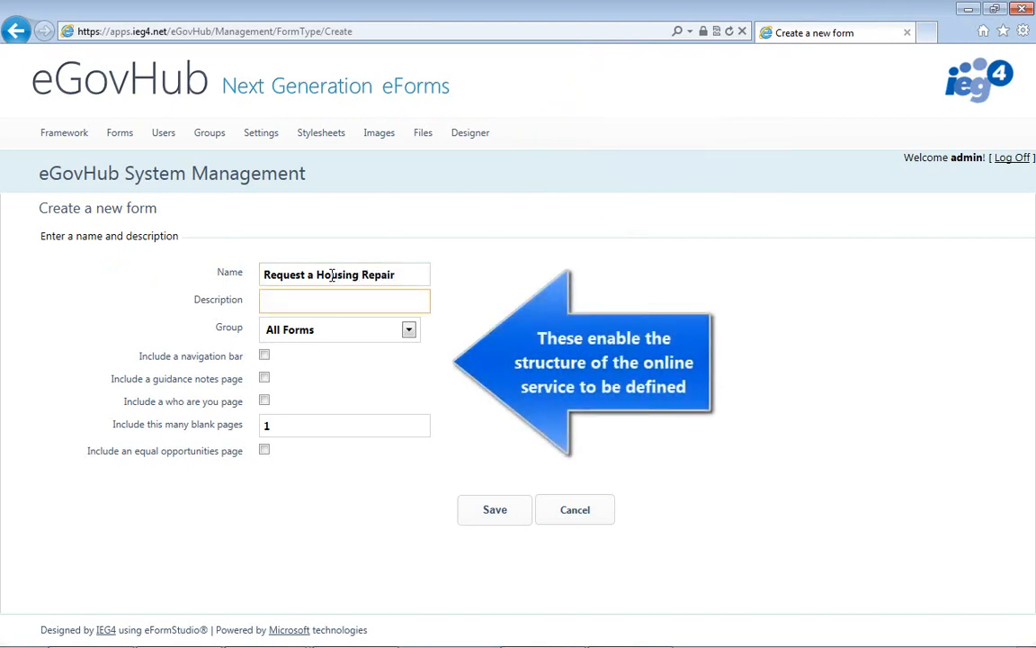
pyautogui.write('Housing Repai')
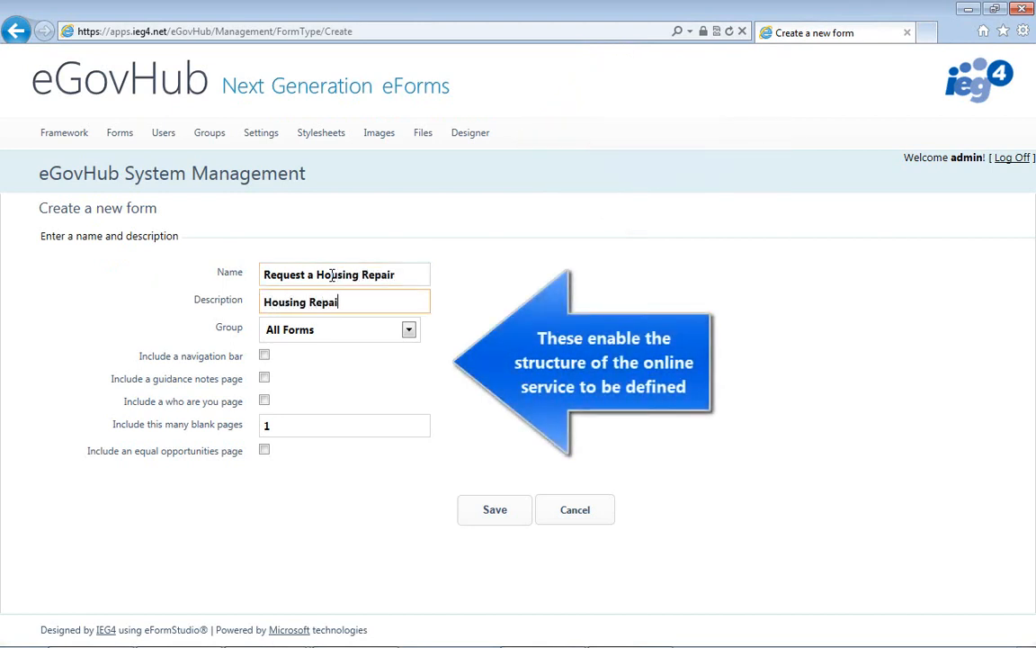
pyautogui.write('rs Online')
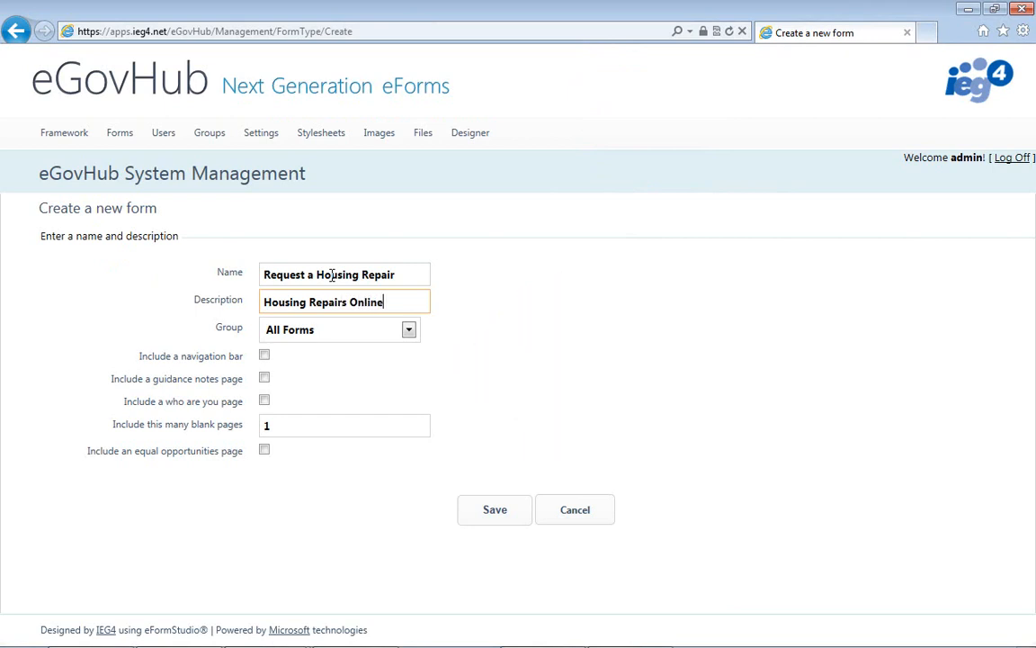
pyautogui.press('Tab')
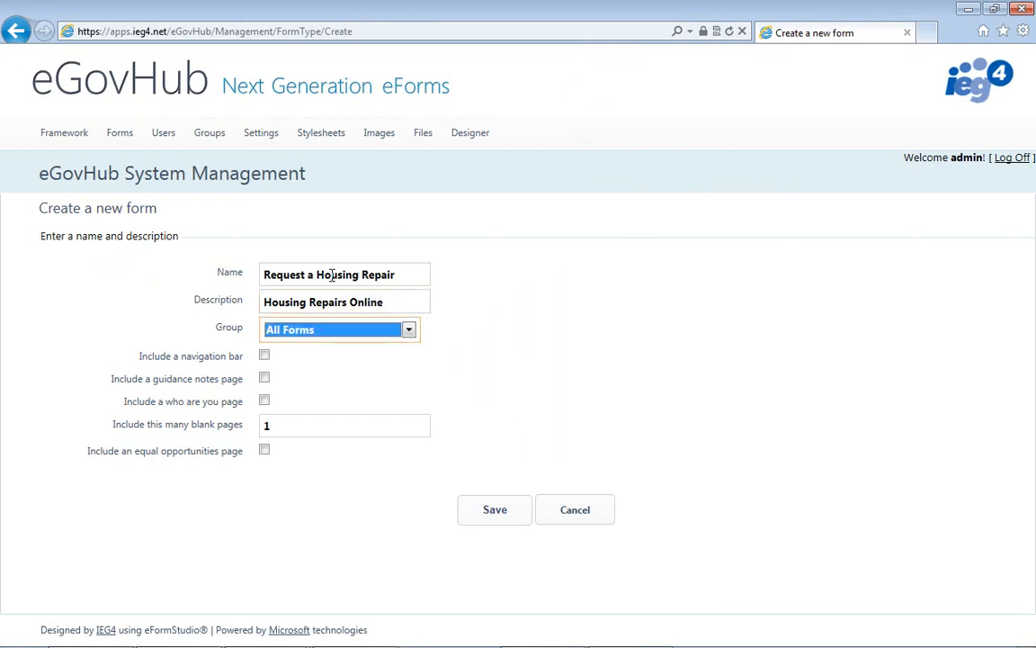
# - Include a navigation bar, a guidance notes page, a who are you page and 2 blank pages, and save the form
pyautogui.click(264, 356)
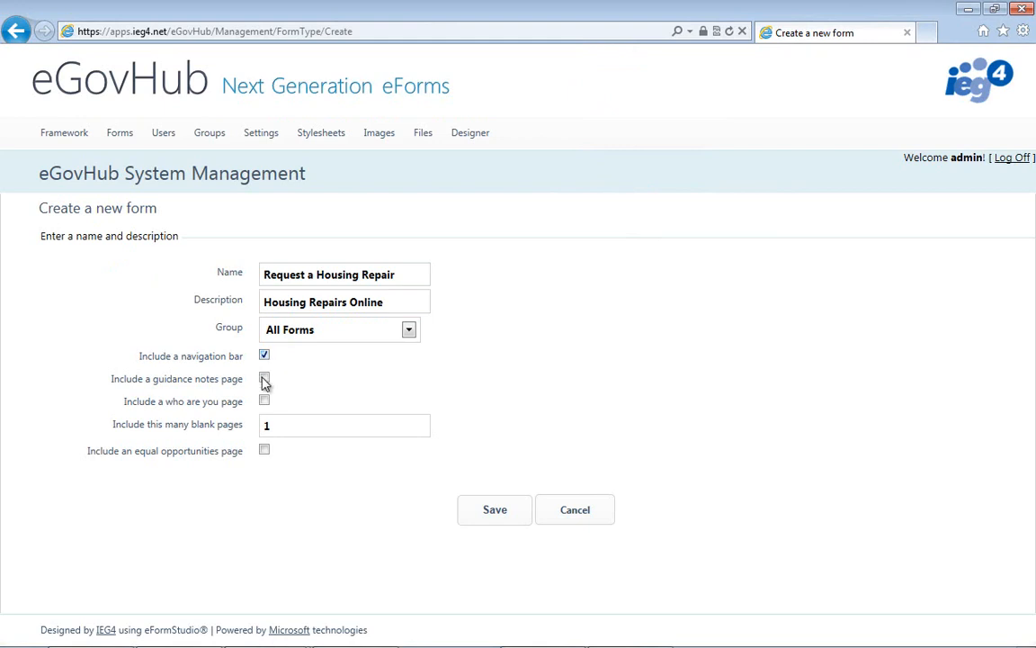
pyautogui.click(265, 379)
pyautogui.doubleClick(286, 426)
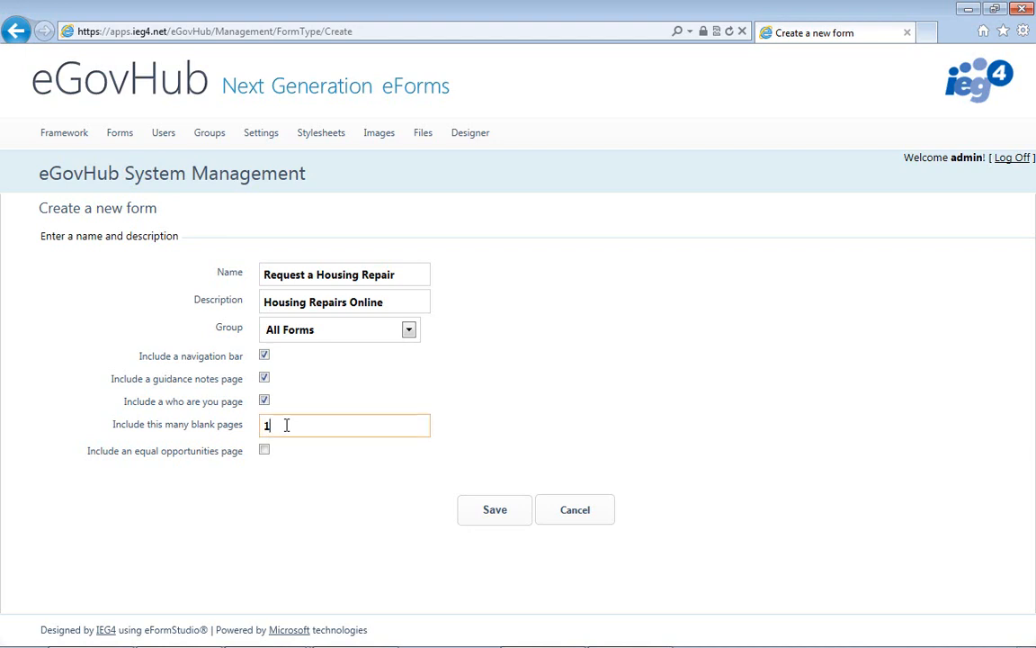
pyautogui.write('2')
pyautogui.click(496, 523)
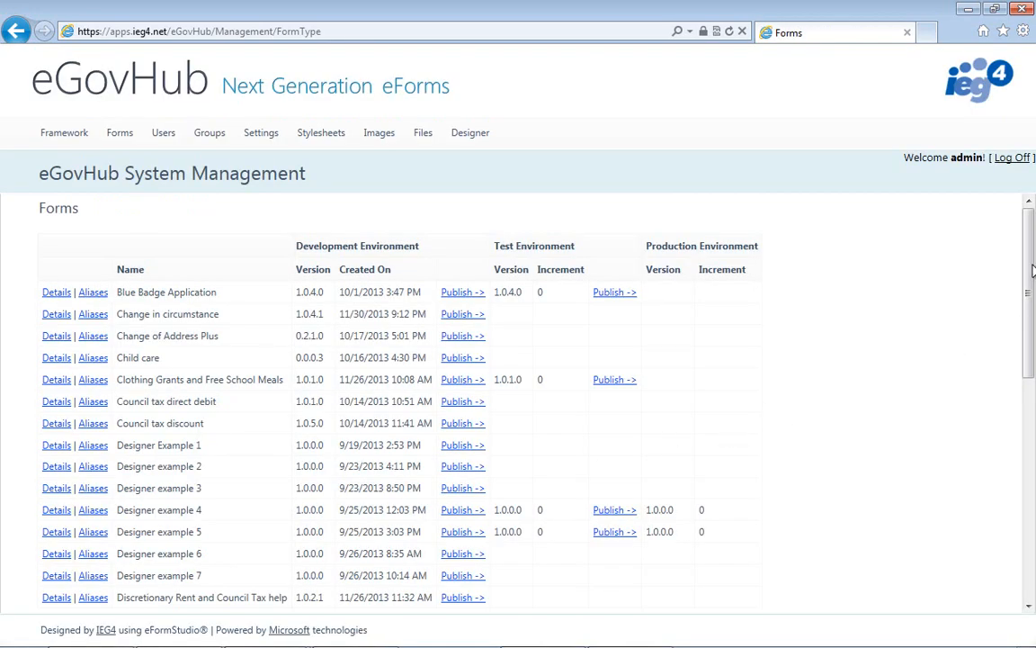
# - Find "Request a Housing Repair" in the forms list, open its details and launch its development URL
pyautogui.moveTo(1033, 270); pyautogui.dragTo(1031, 464)
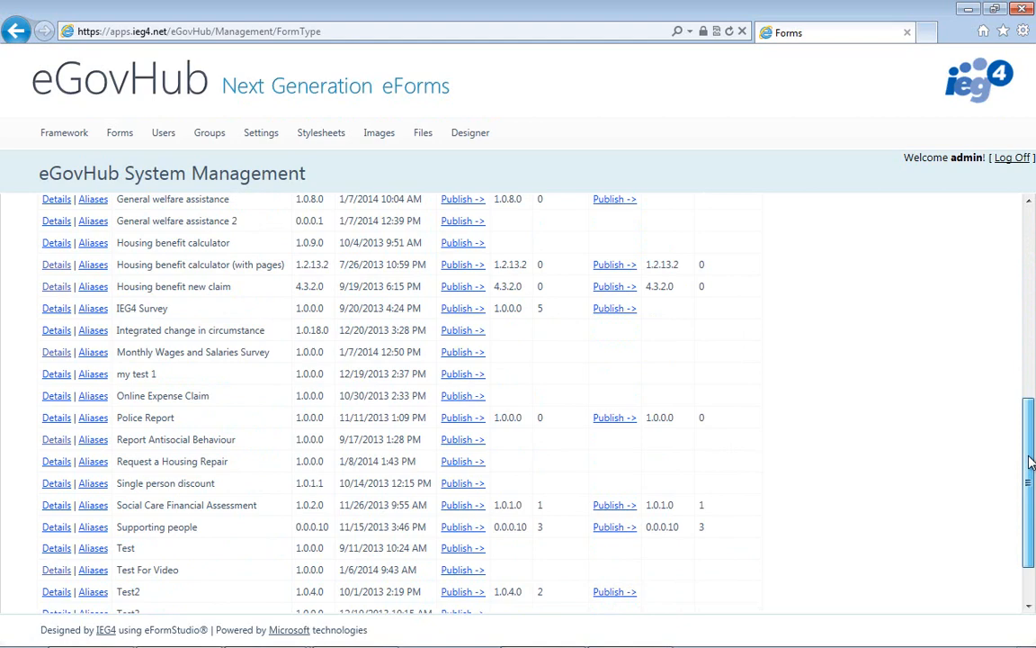
pyautogui.click(56, 461)
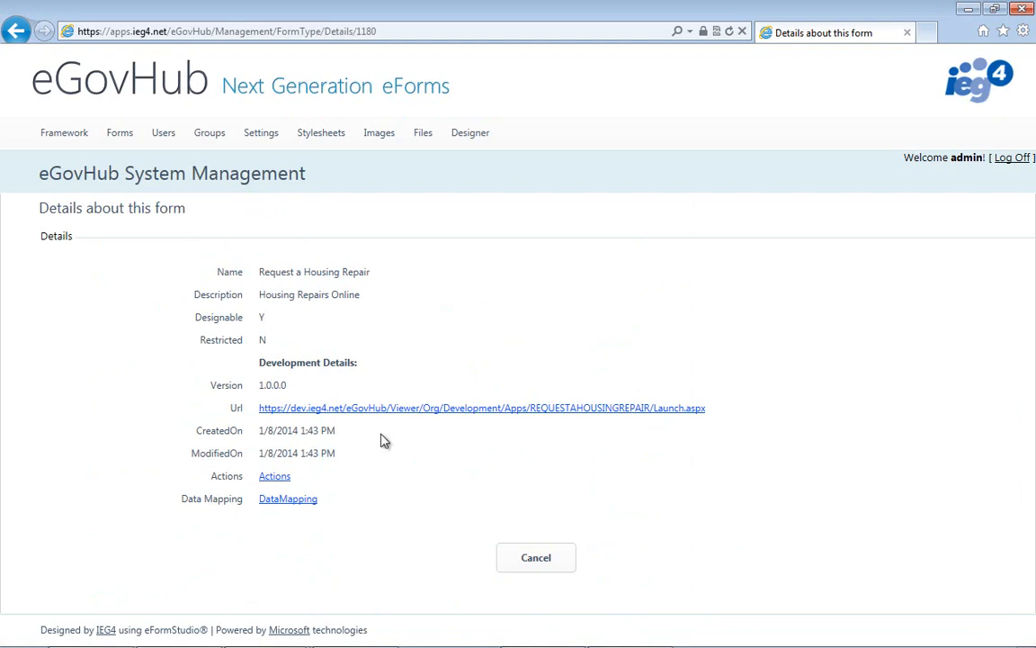
pyautogui.click(458, 419)
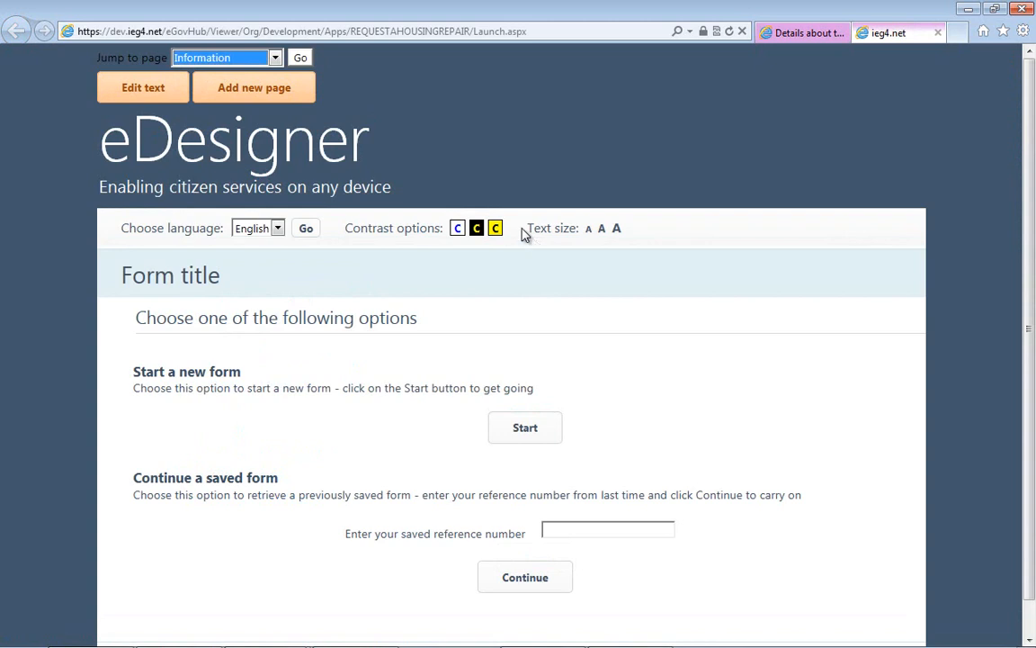
# - Change the form title text to "Request a Housing Repair Online", save the change and stop text editing
pyautogui.click(142, 90)
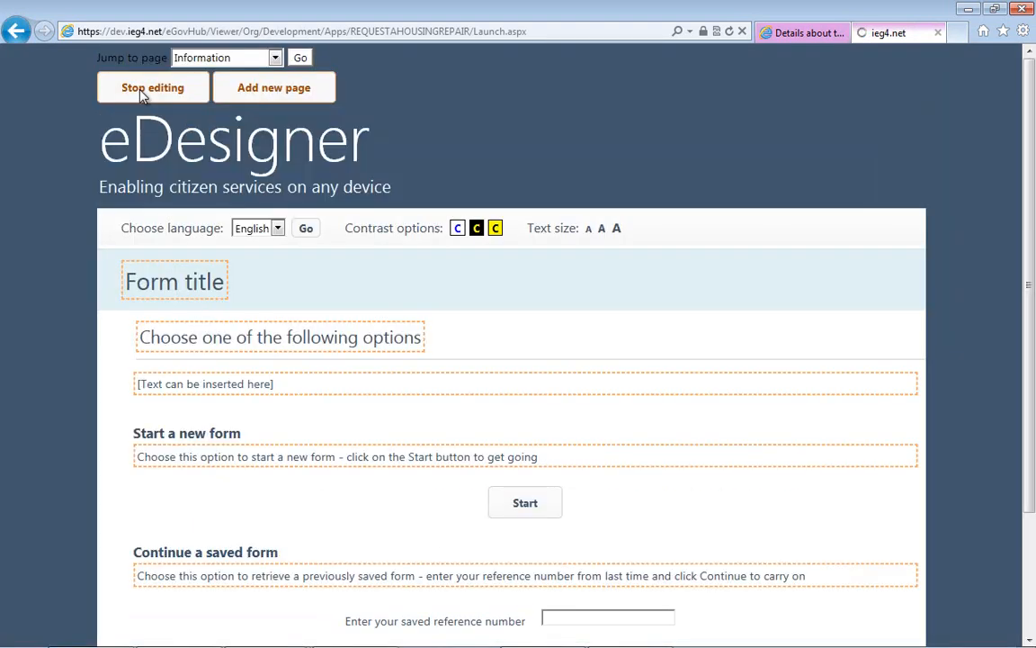
pyautogui.click(196, 283)
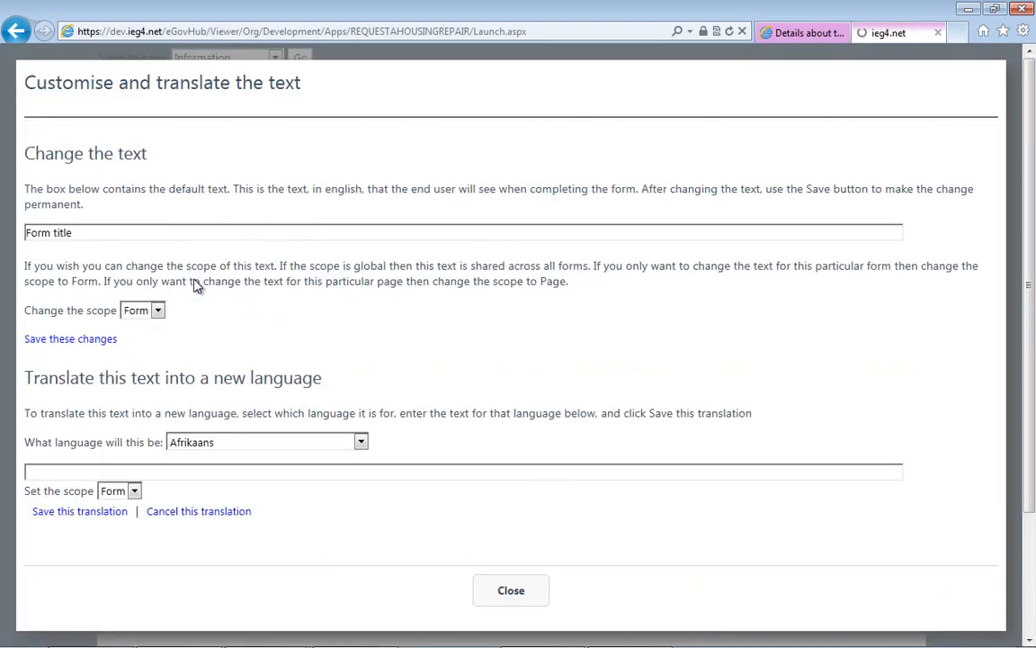
pyautogui.tripleClick(159, 235)
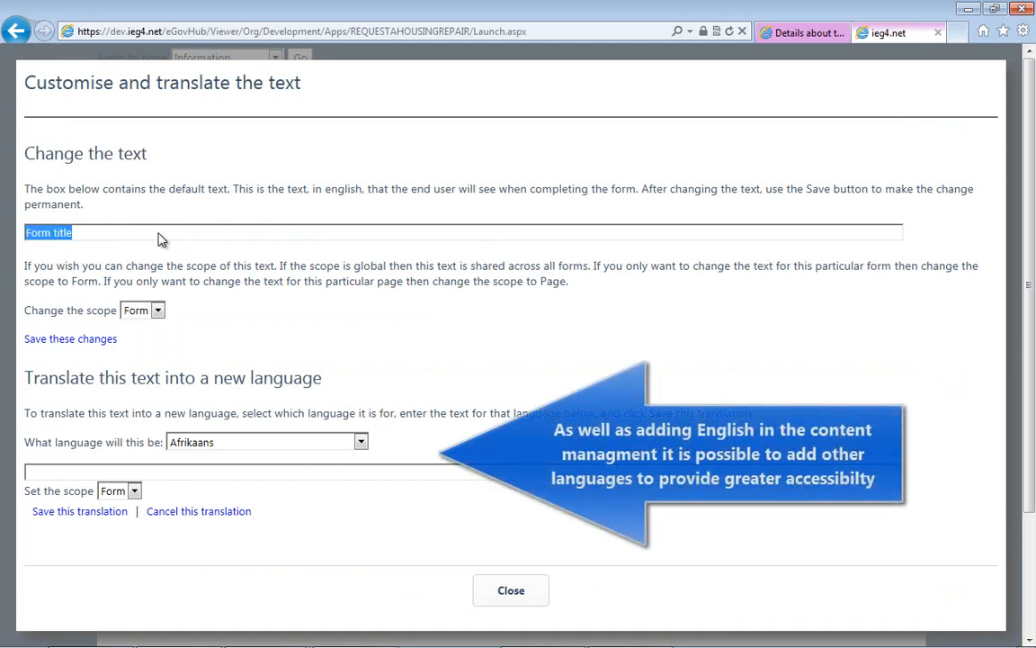
pyautogui.write('Request a ')
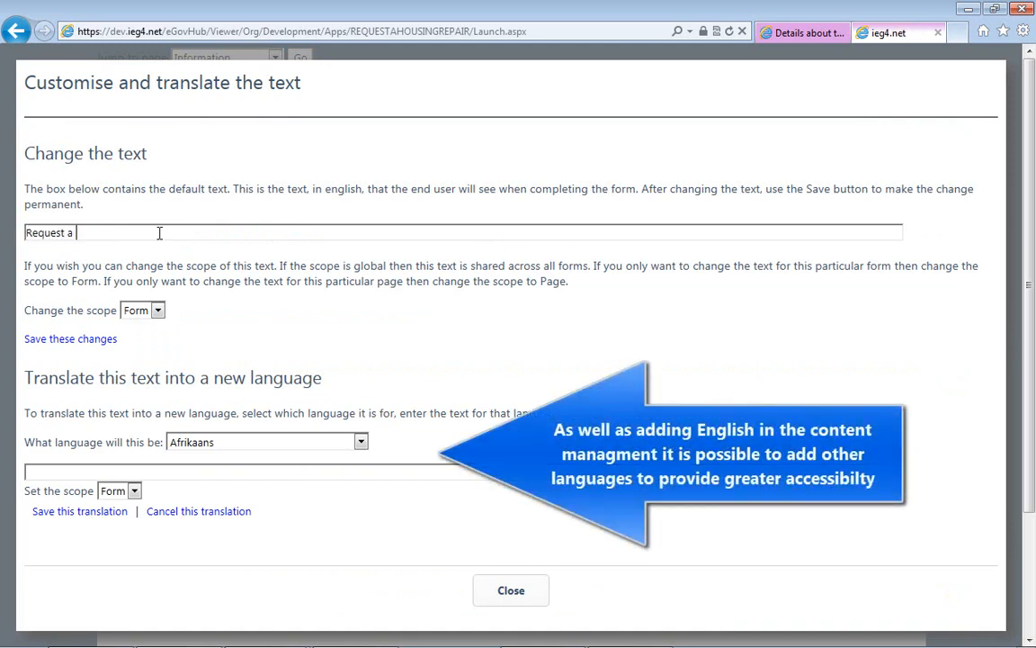
pyautogui.write('Housing Rea')
pyautogui.write('air Online')
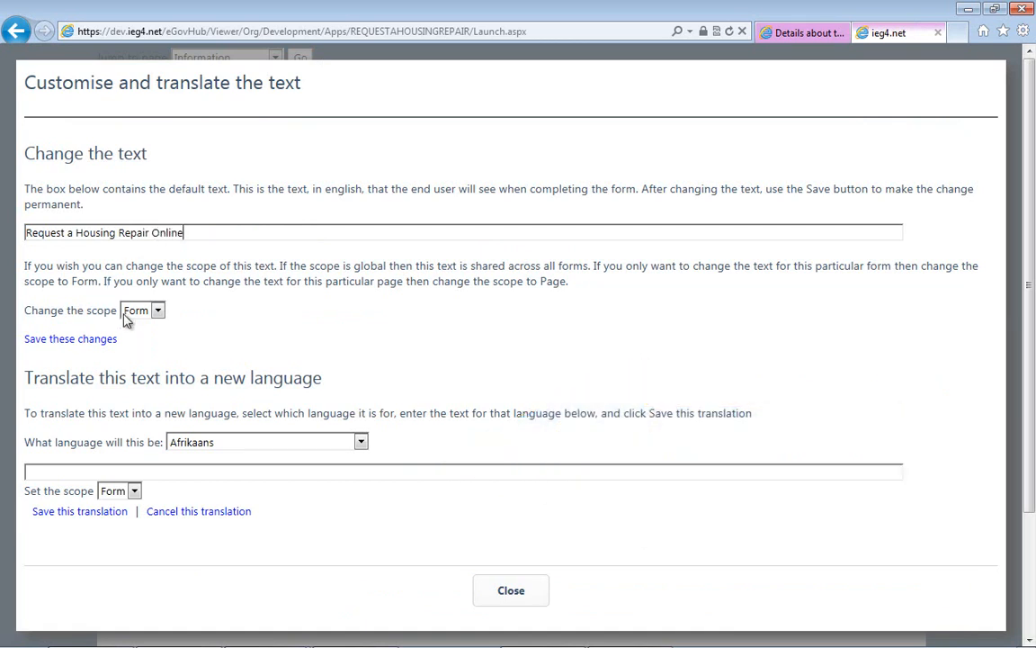
pyautogui.click(149, 310)
pyautogui.click(149, 343)
pyautogui.click(100, 347)
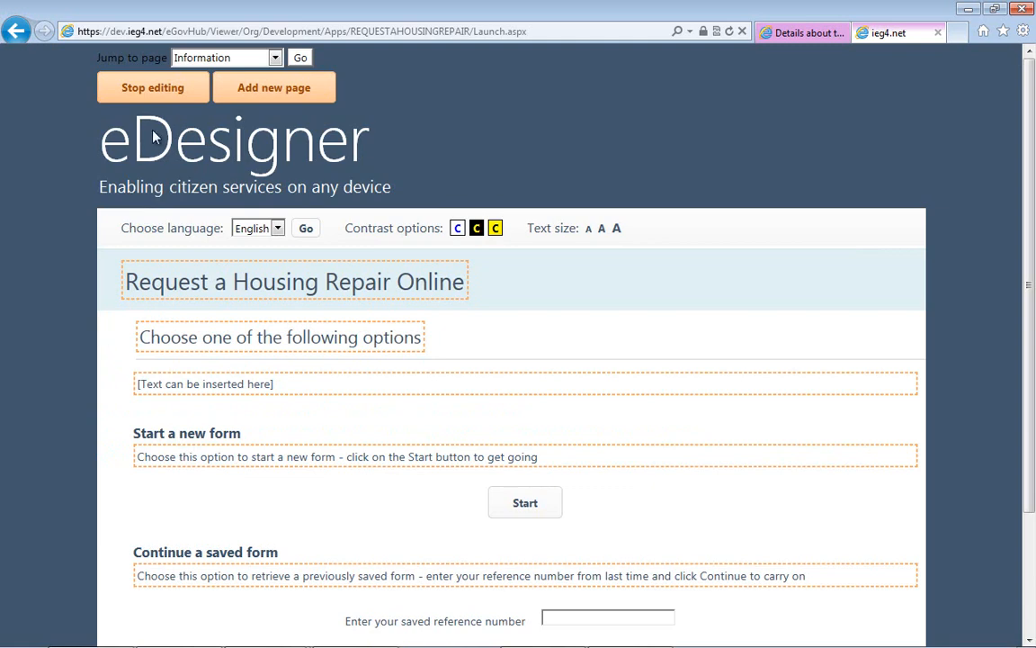
pyautogui.click(165, 90)
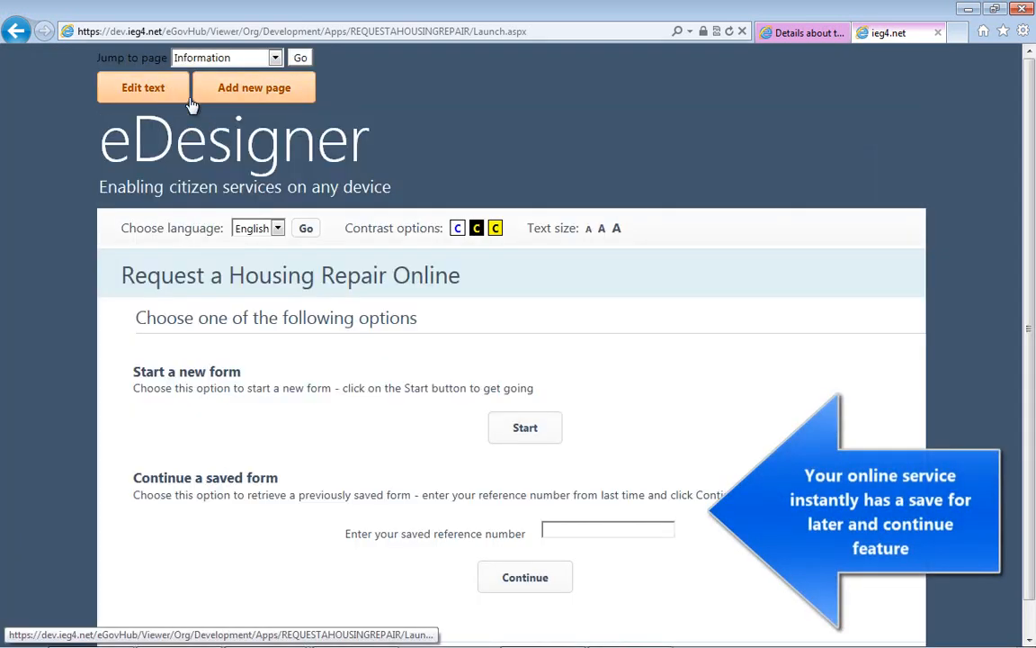
# - Start a new form and open the guidance notes text on the Information page for editing
pyautogui.click(510, 439)
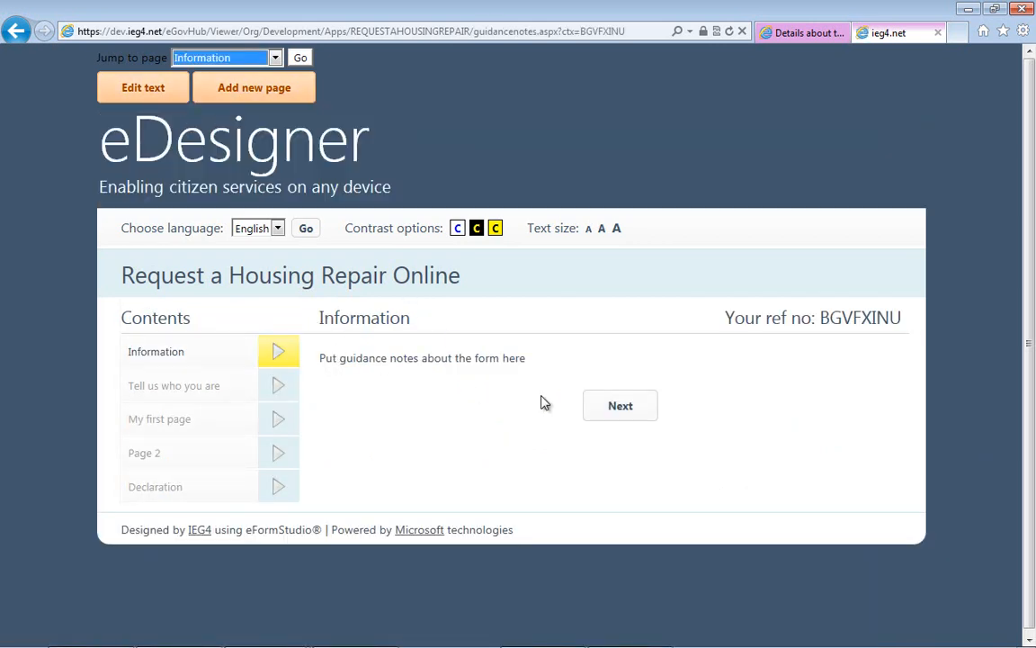
pyautogui.click(141, 86)
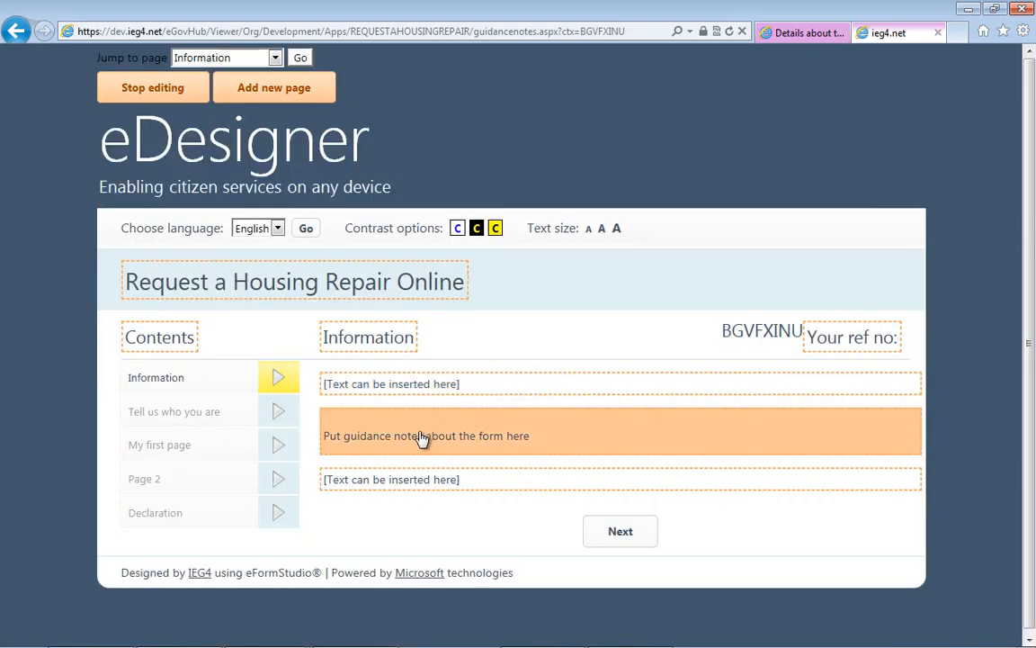
pyautogui.click(422, 438)
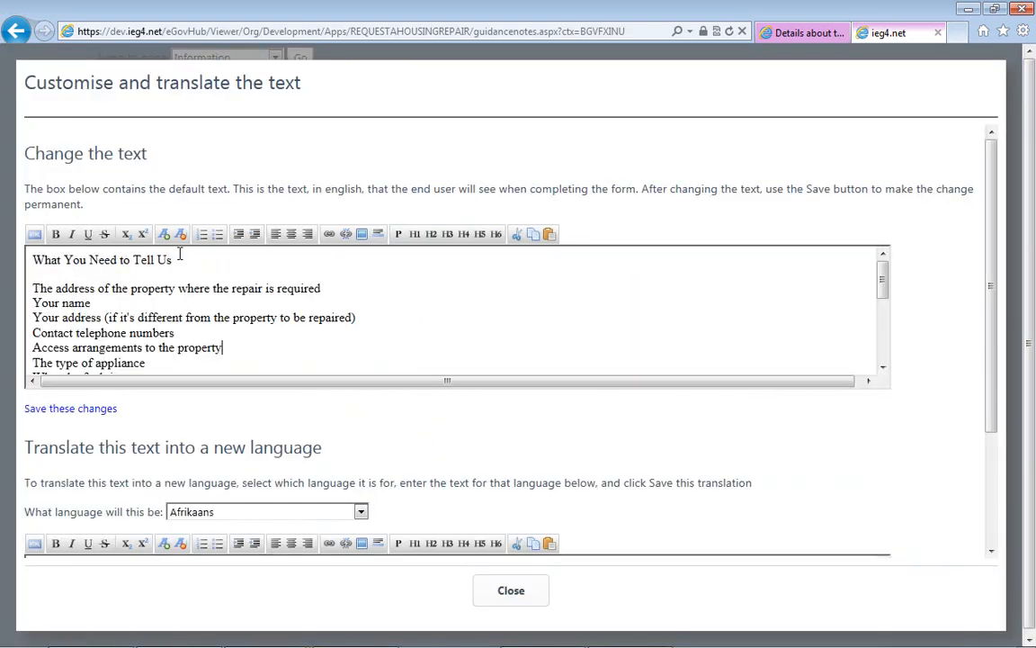
# - Make "What You Need to Tell Us" an underlined H3 heading and bullet the lines from the property address through "What Will Happen Next"
pyautogui.moveTo(180, 259); pyautogui.dragTo(32, 259)
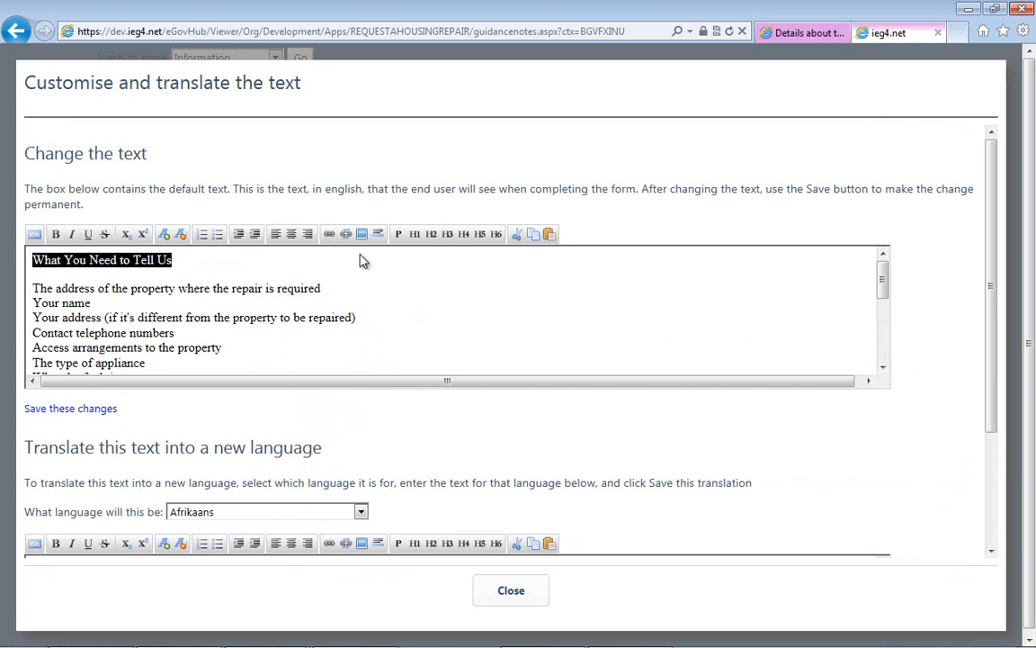
pyautogui.click(447, 235)
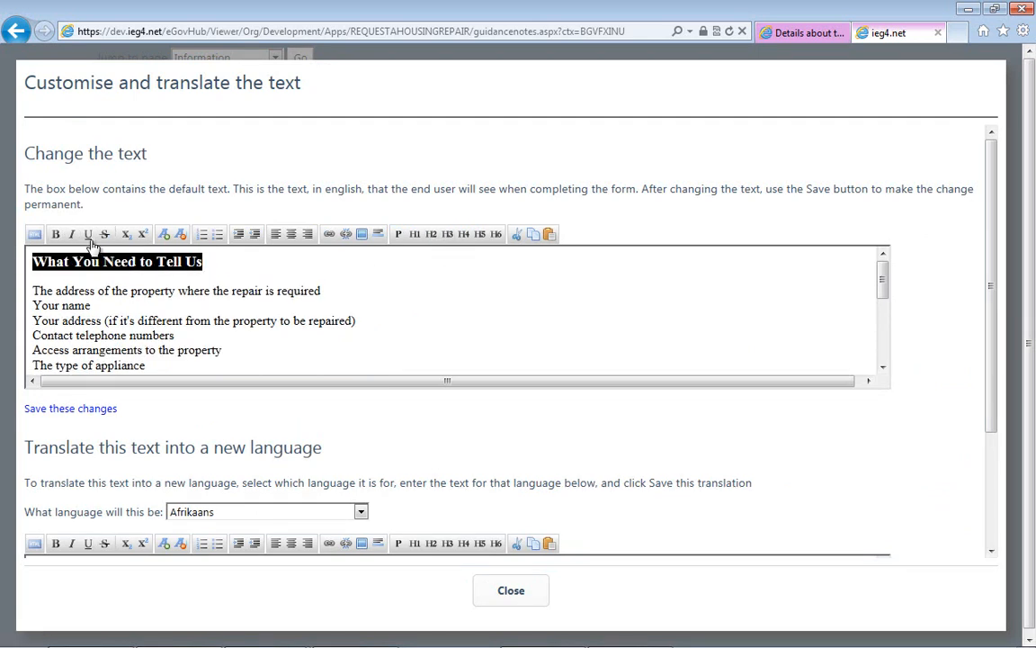
pyautogui.click(89, 235)
pyautogui.click(426, 341)
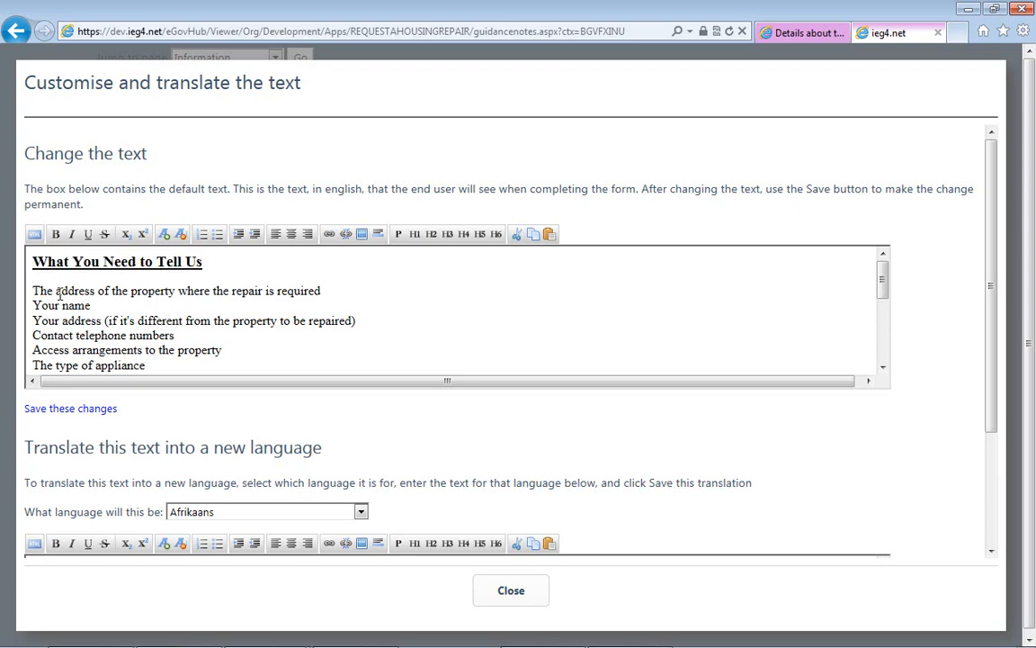
pyautogui.moveTo(35, 290); pyautogui.dragTo(180, 276)
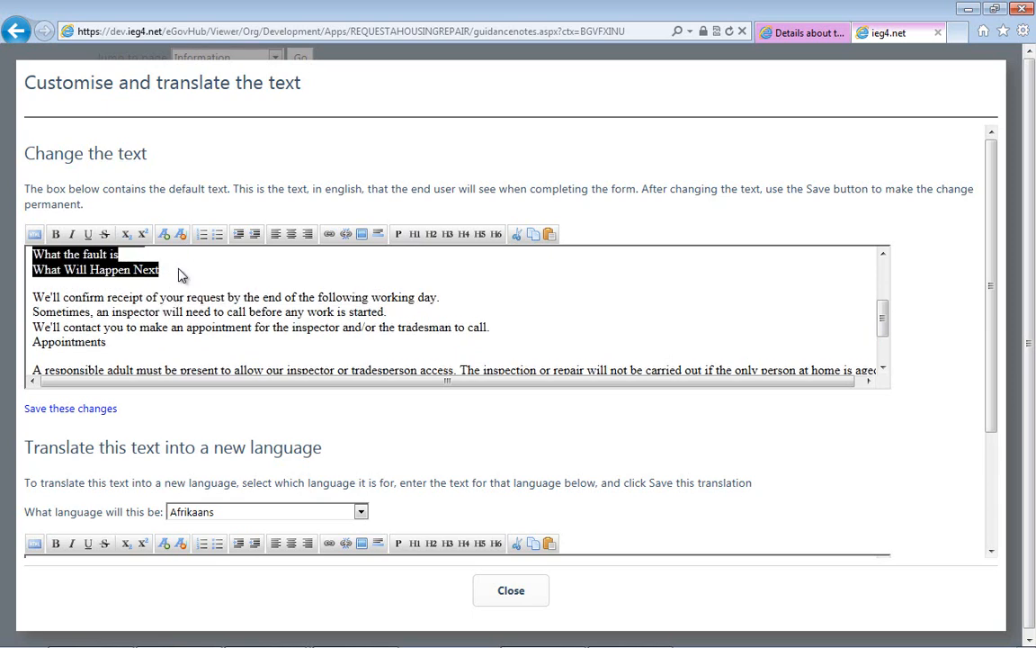
pyautogui.click(218, 234)
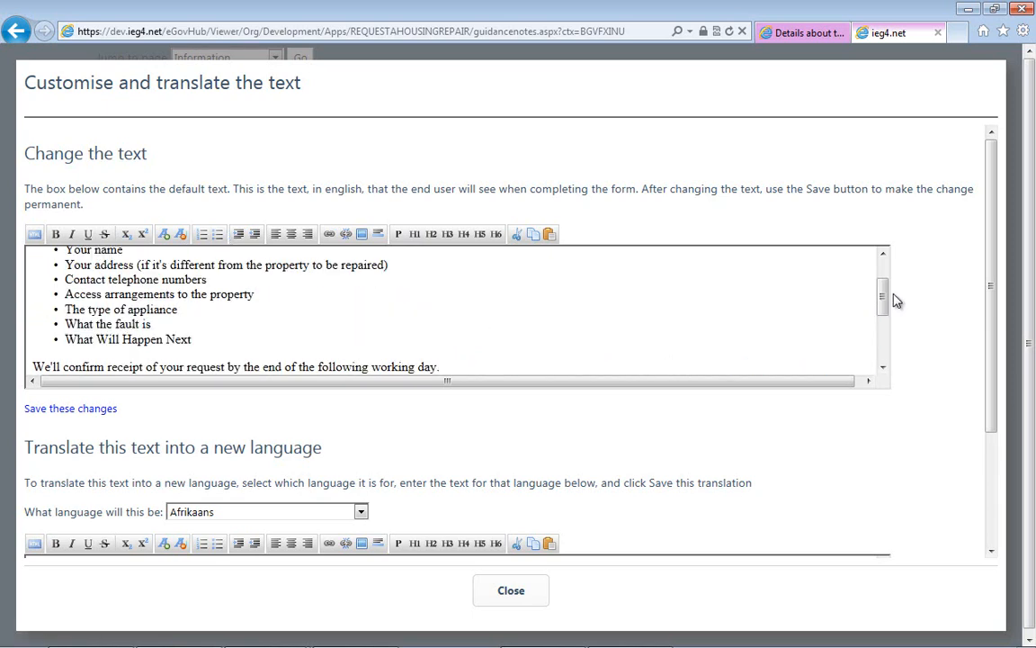
# - Join the "Sometimes, an inspector" sentence onto the line above it and insert a blank line before "Appointments"
pyautogui.moveTo(882, 304); pyautogui.dragTo(883, 331)
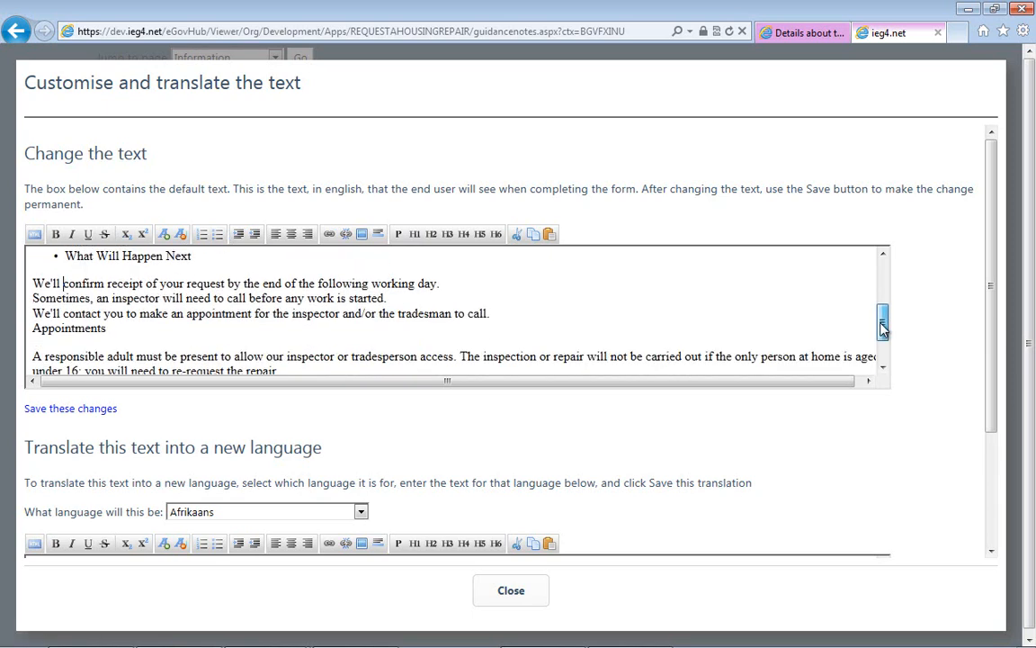
pyautogui.click(452, 286)
pyautogui.press('Delete')
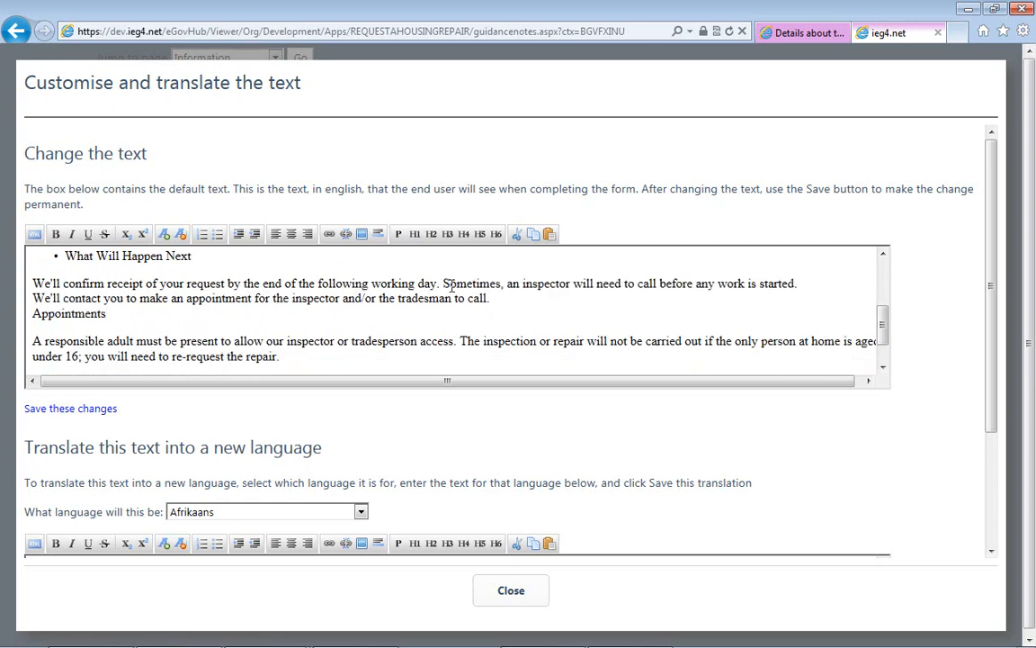
pyautogui.click(527, 299)
pyautogui.press('Return')
pyautogui.press('BackSpace')
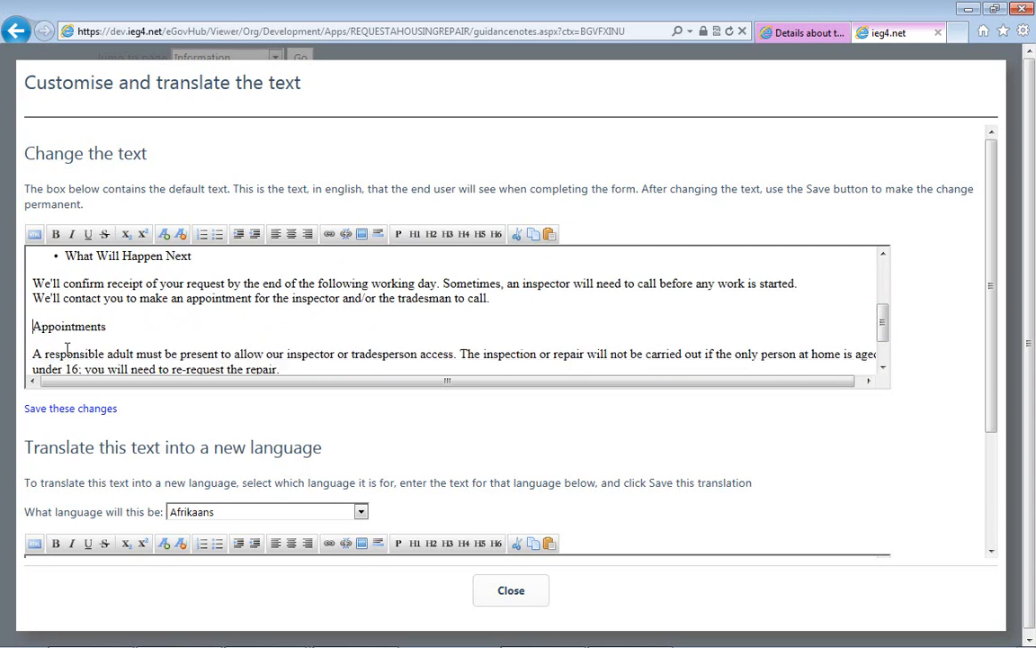
# - Format the "Appointments" subheading in the guidance notes as bold and italic
pyautogui.click(112, 330)
pyautogui.doubleClick(119, 326)
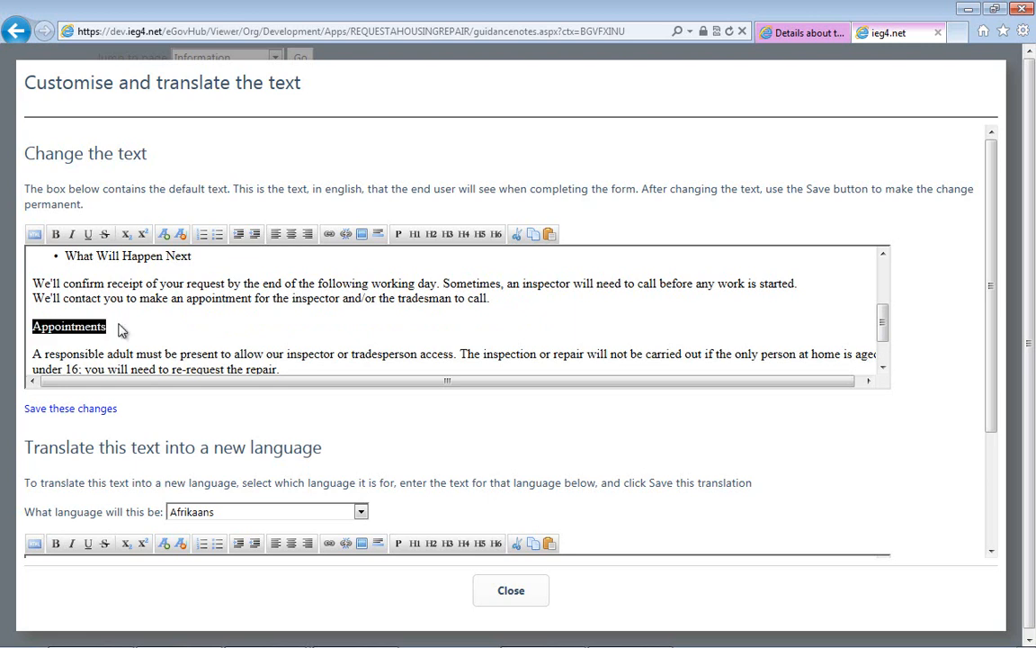
pyautogui.click(56, 235)
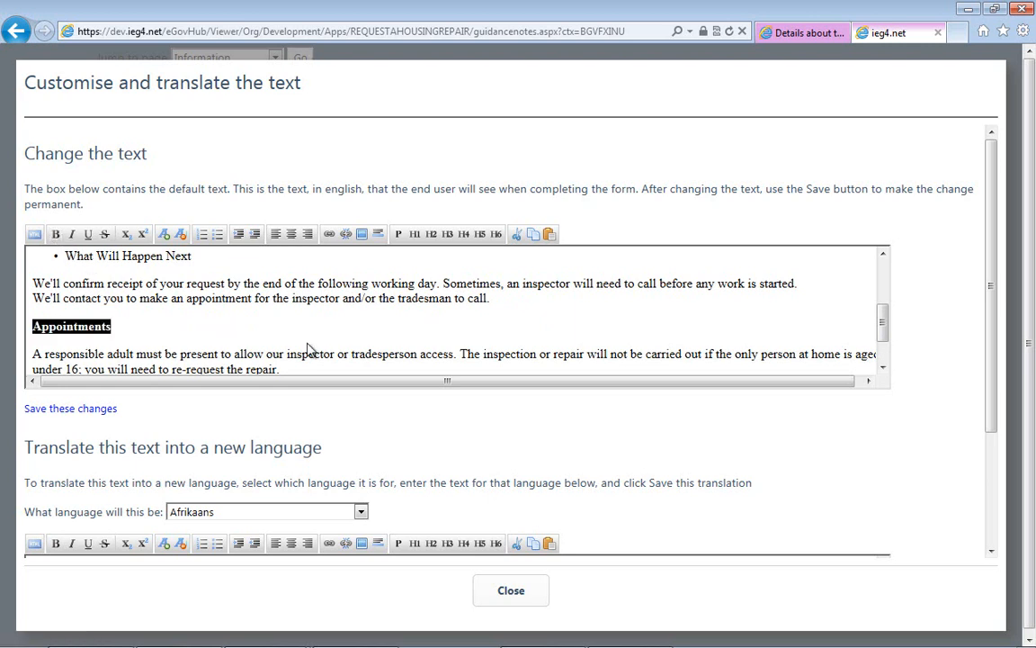
pyautogui.click(73, 235)
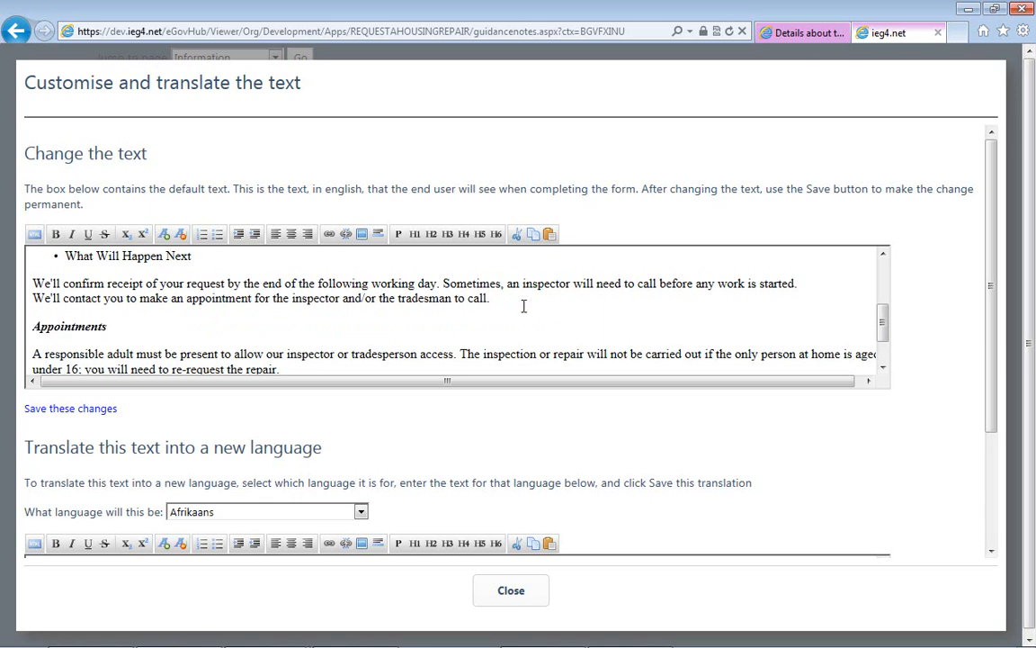
pyautogui.click(883, 368)
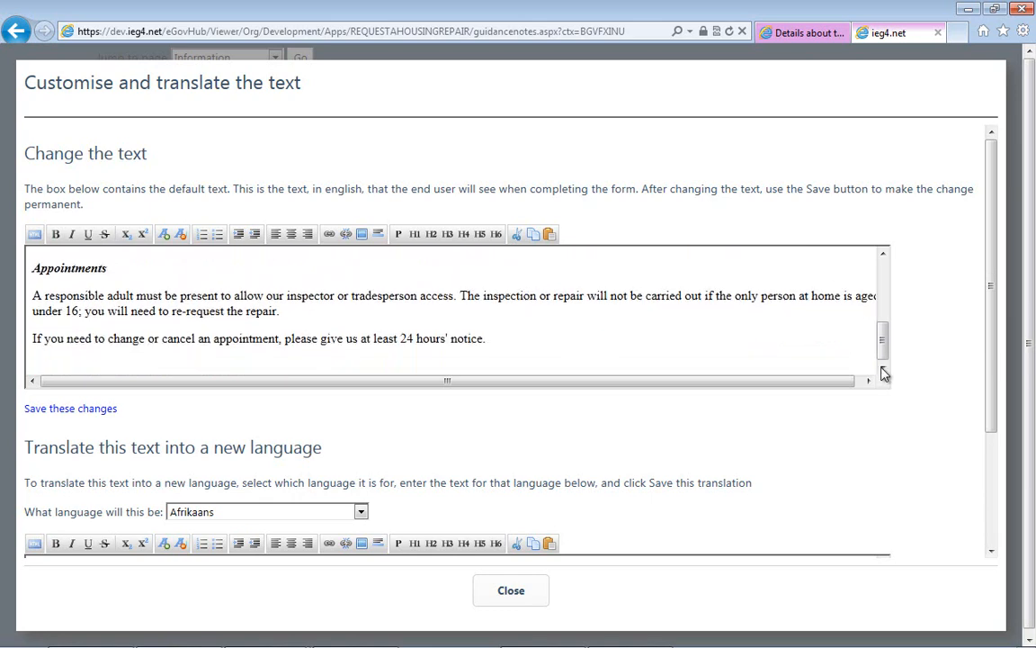
# - Insert the picture from the copied web address into the guidance notes beside "What You Need to Tell Us", with its alignment set to Right
pyautogui.moveTo(882, 364); pyautogui.dragTo(889, 241)
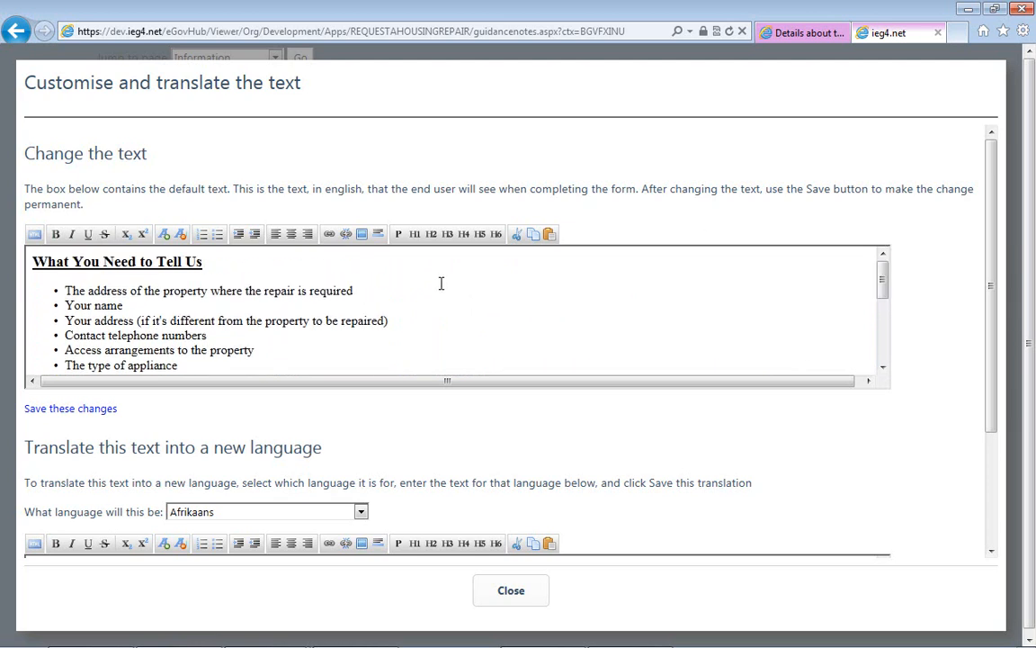
pyautogui.click(362, 235)
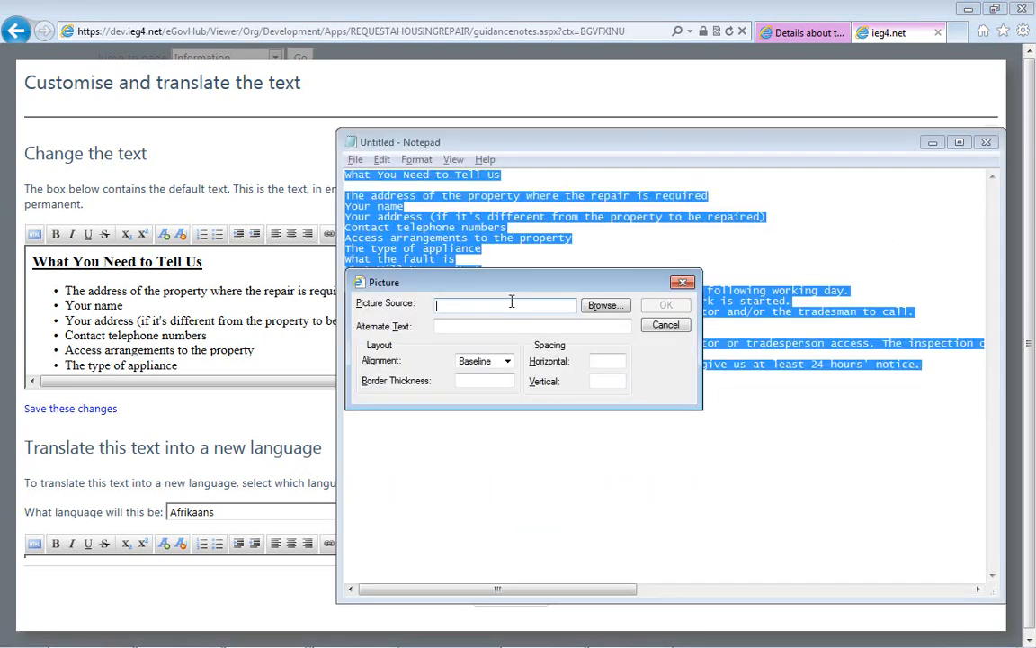
pyautogui.hotkey('ctrl', 'v')
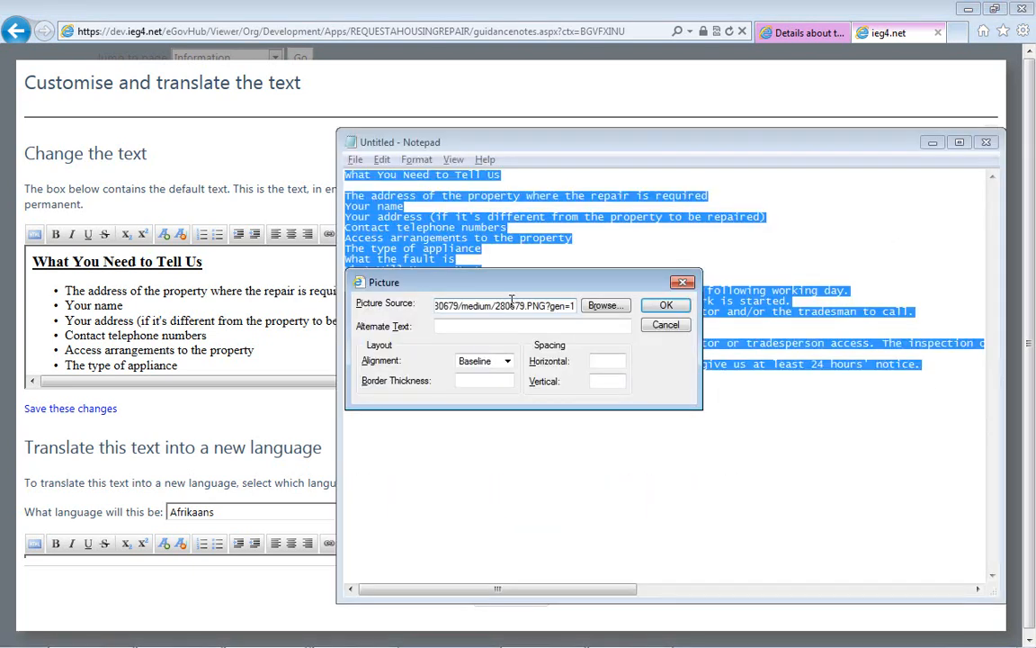
pyautogui.click(482, 361)
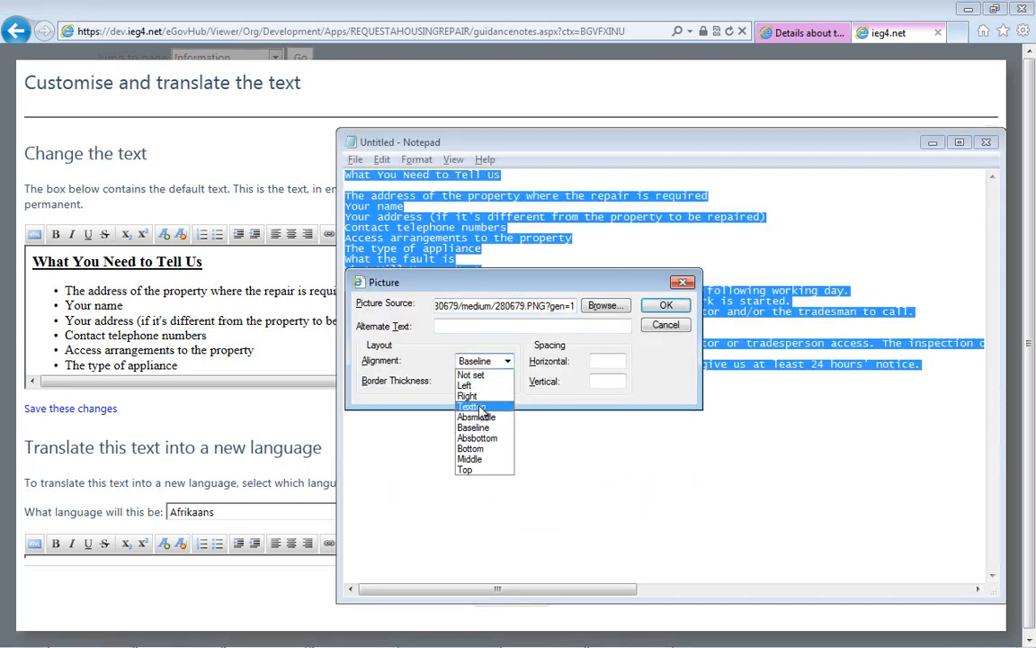
pyautogui.click(480, 400)
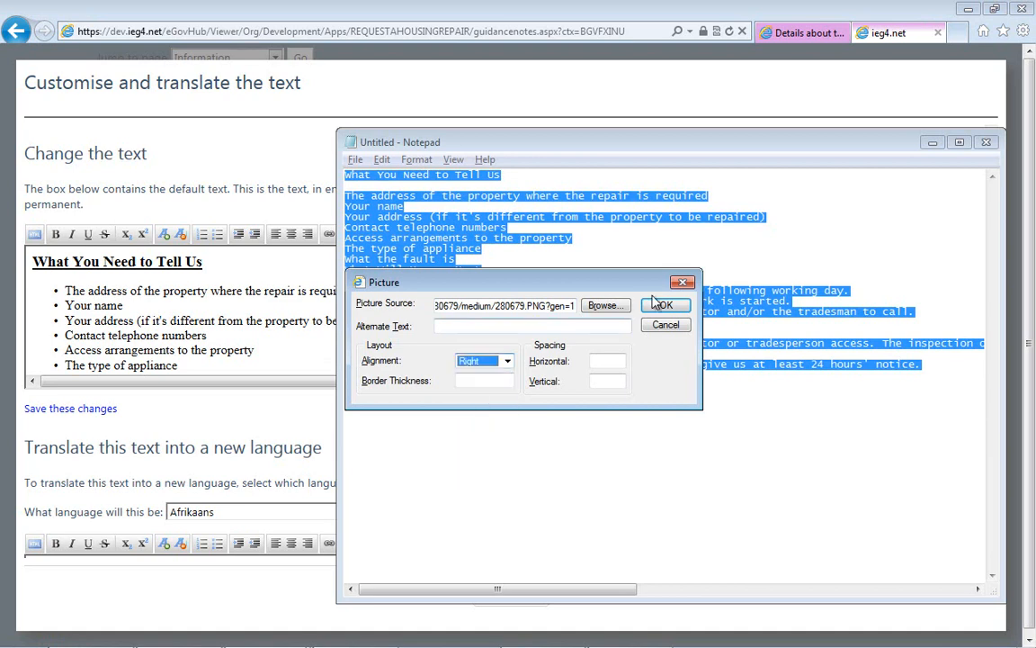
pyautogui.click(671, 308)
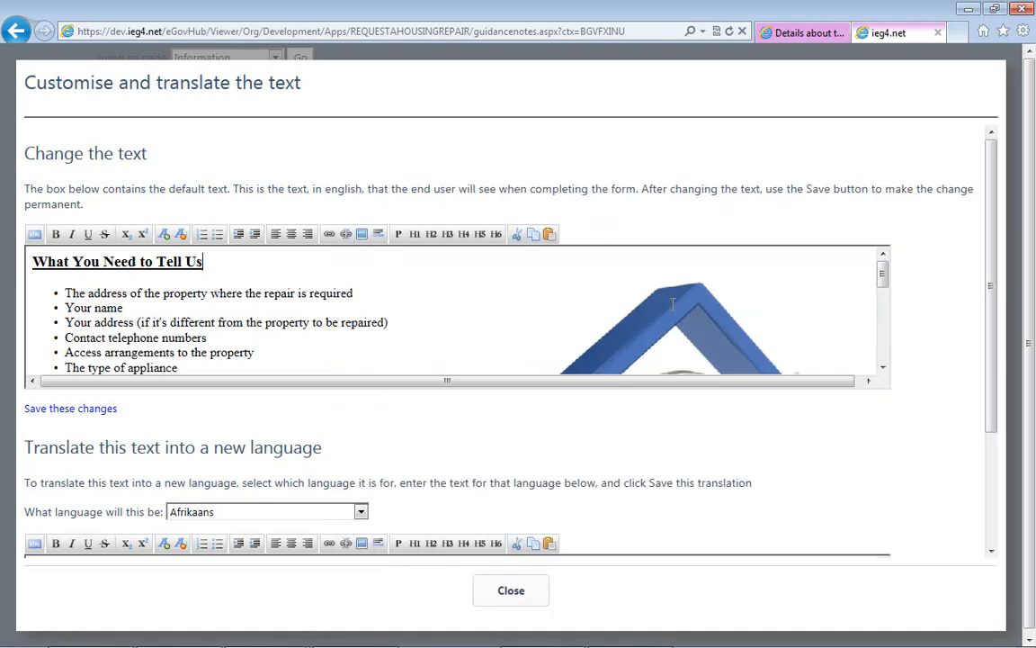
# - Shrink the house picture, then save the guidance notes changes and leave the text editing mode
pyautogui.moveTo(428, 250); pyautogui.dragTo(602, 394)
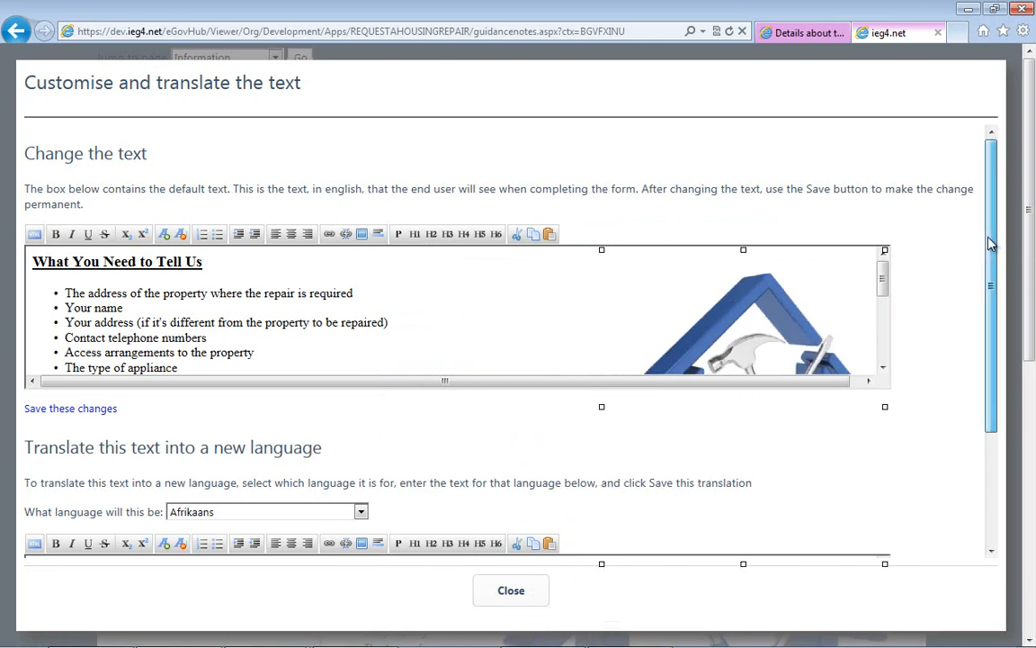
pyautogui.moveTo(995, 236); pyautogui.dragTo(1007, 285)
pyautogui.click(90, 382)
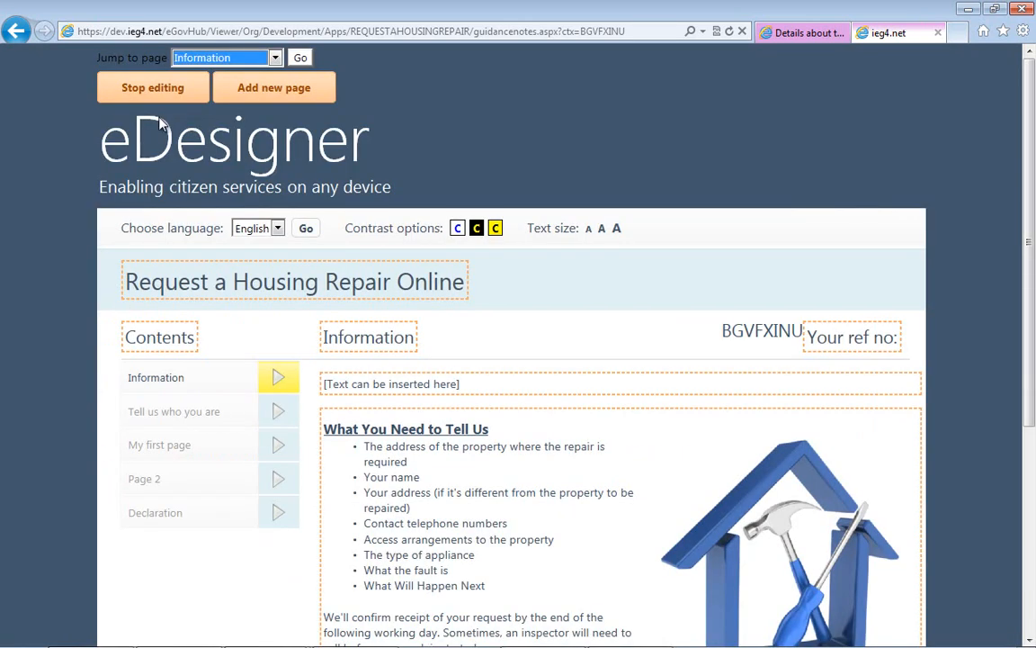
pyautogui.click(166, 99)
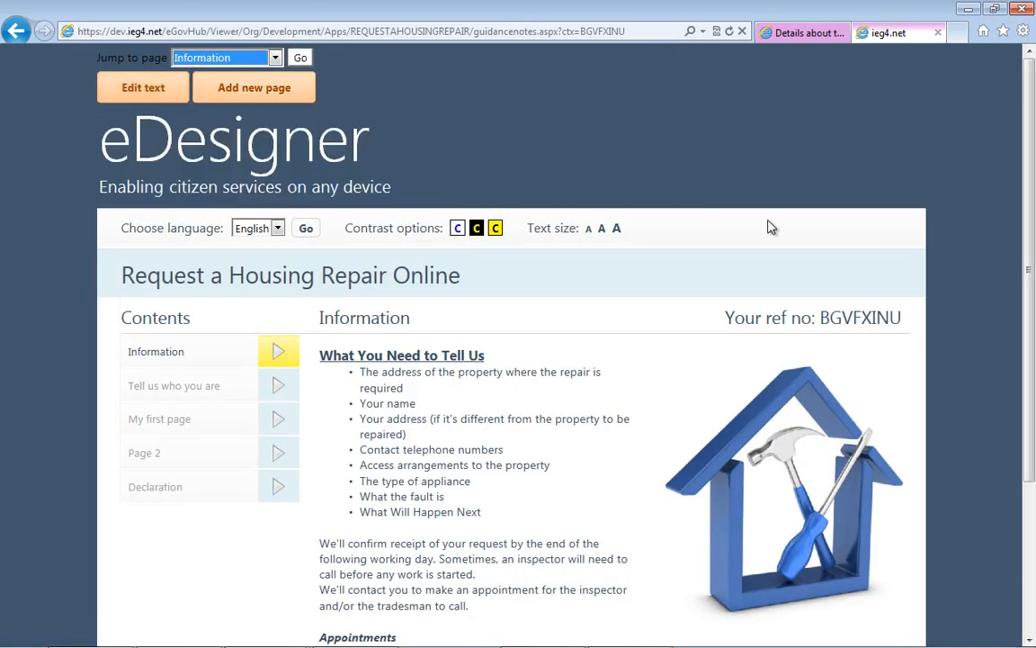
# - Check the finished Information page from heading to footer and continue to the "Tell us who you are" page
pyautogui.scroll(-3, 1032, 357)
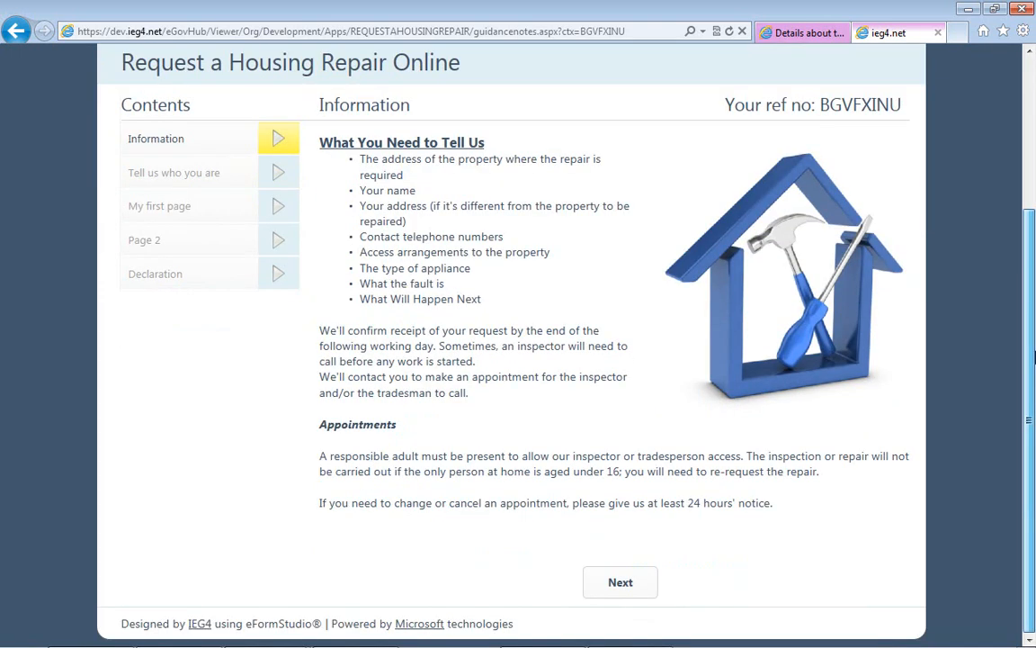
pyautogui.scroll(2, 1033, 357)
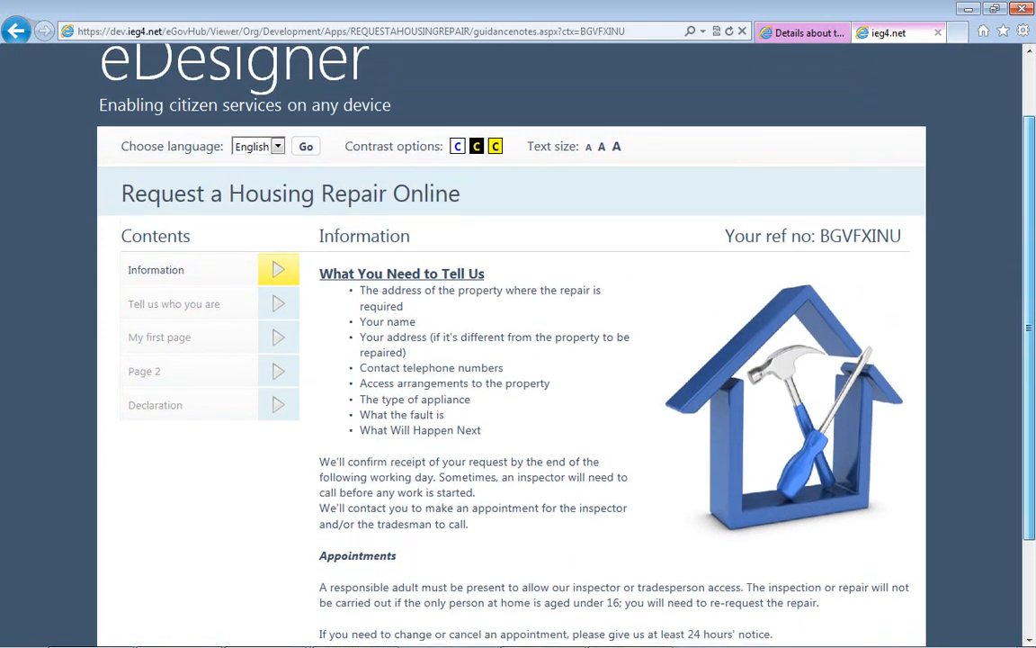
pyautogui.scroll(-2, 682, 562)
pyautogui.click(615, 585)
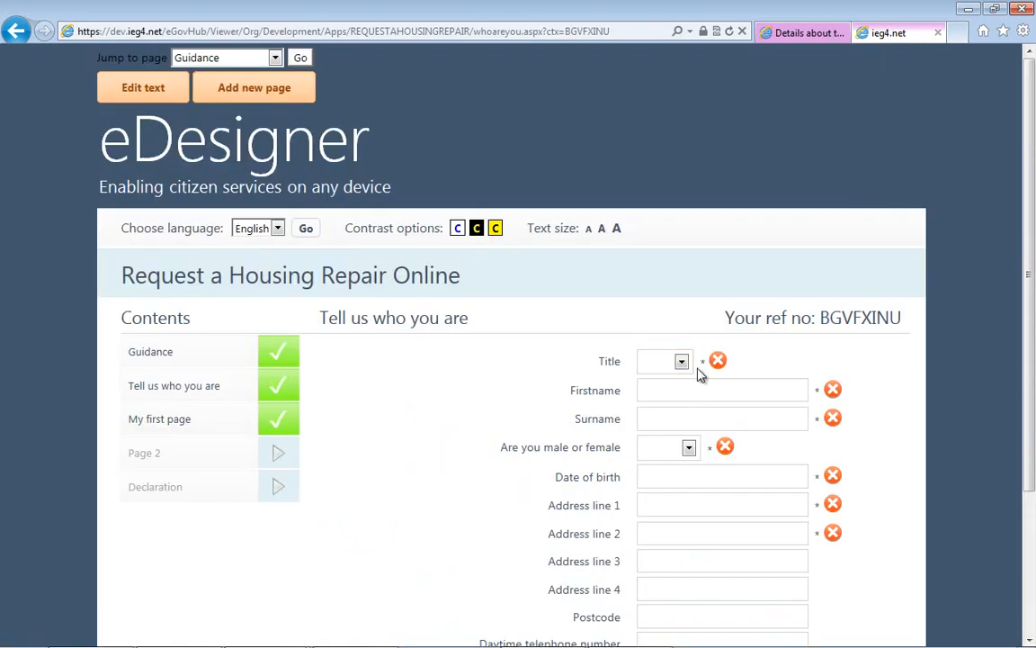
# - Set the applicant's title to Mr and enter the first name and surname
pyautogui.click(681, 364)
pyautogui.click(652, 392)
pyautogui.click(666, 389)
pyautogui.write('Housing')
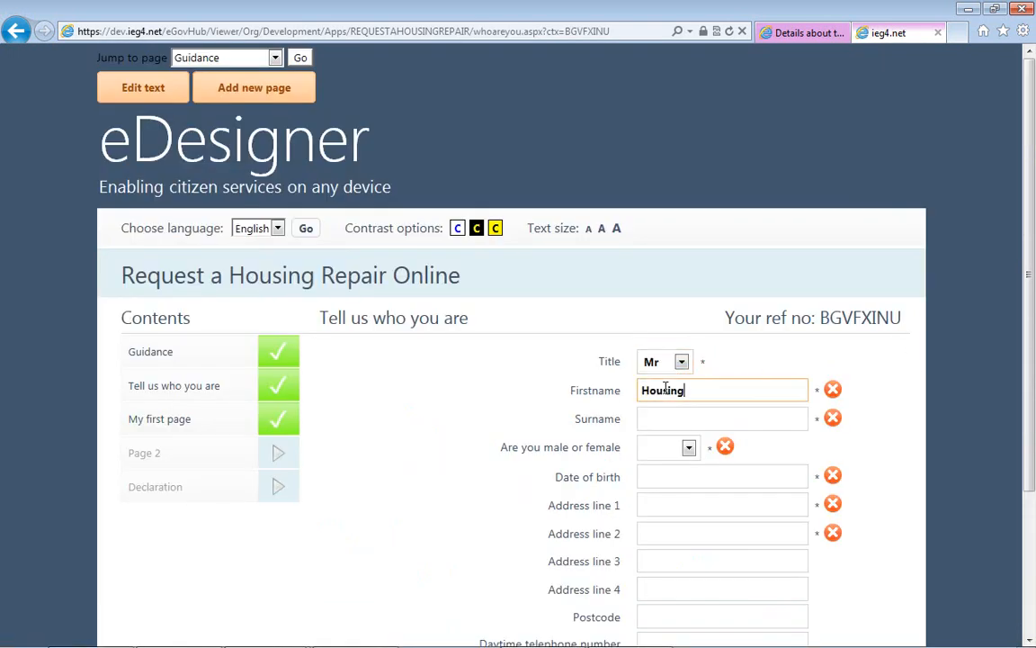
pyautogui.press('Tab')
pyautogui.write('Rep')
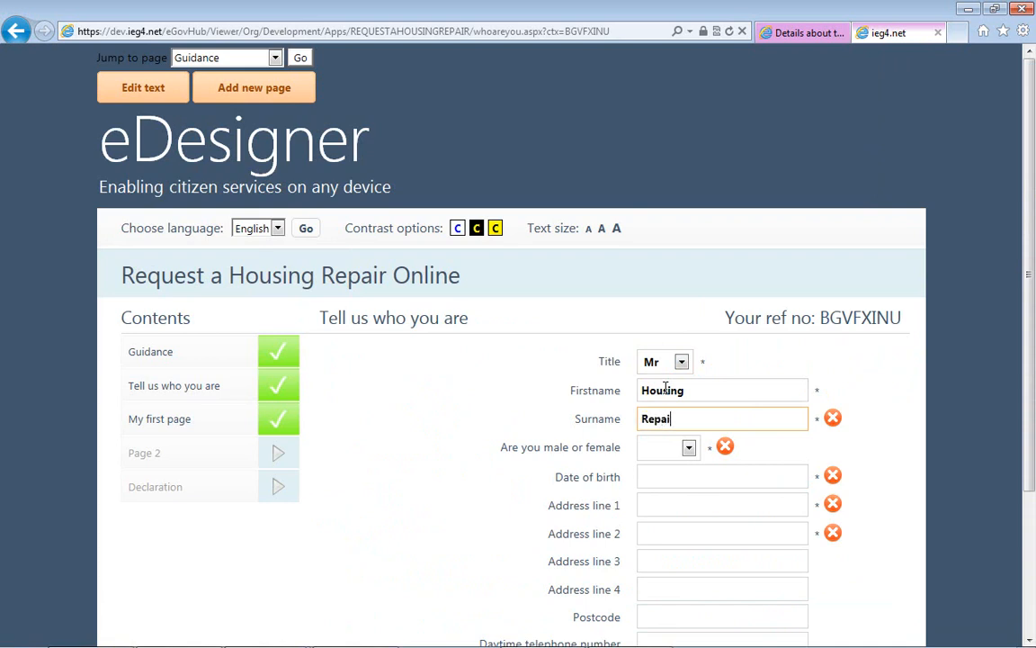
pyautogui.write('air')
# - Set the applicant's gender to Male and enter the date of birth
pyautogui.press('Tab')
pyautogui.press('m')
pyautogui.press('Tab')
pyautogui.write('0')
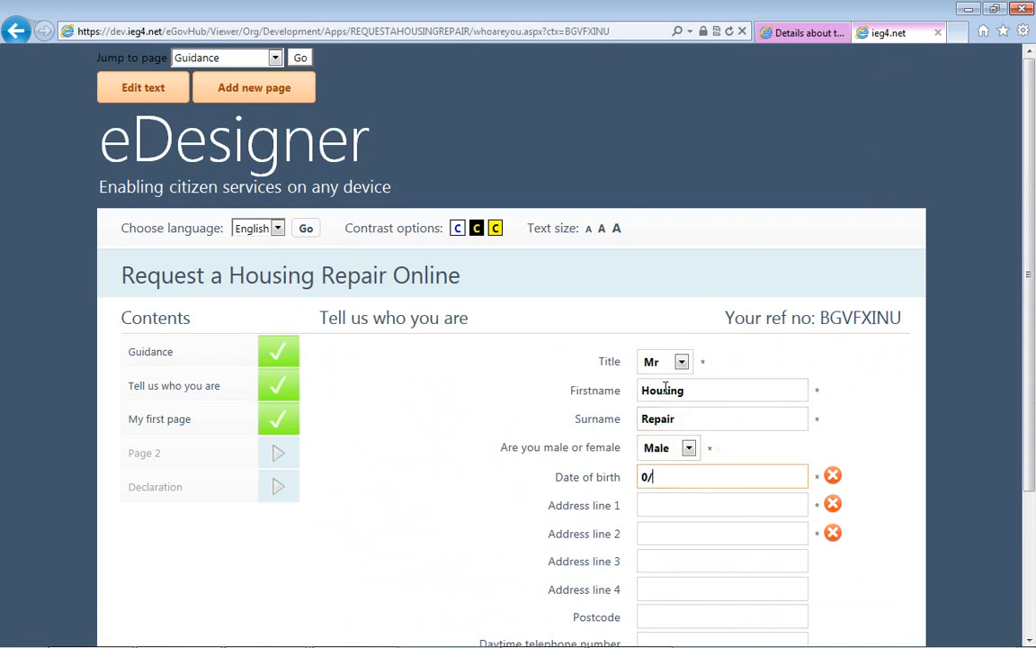
pyautogui.write('1/01')
pyautogui.write('/1980')
pyautogui.press('Tab')
# - Enter the applicant's street address in address line 1 and the city in line 2, leaving the remaining address fields blank
pyautogui.write('10 ')
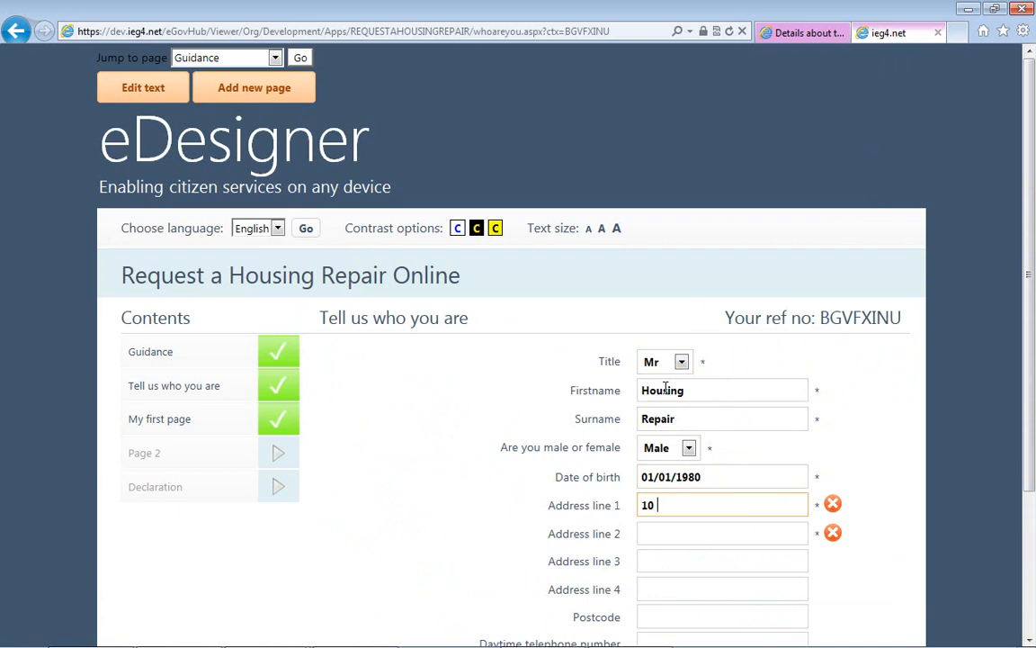
pyautogui.write('Downing Street')
pyautogui.press('Tab')
pyautogui.write('London')
pyautogui.press('Tab')
pyautogui.press('Tab')
pyautogui.press('Tab')
pyautogui.press('Tab')
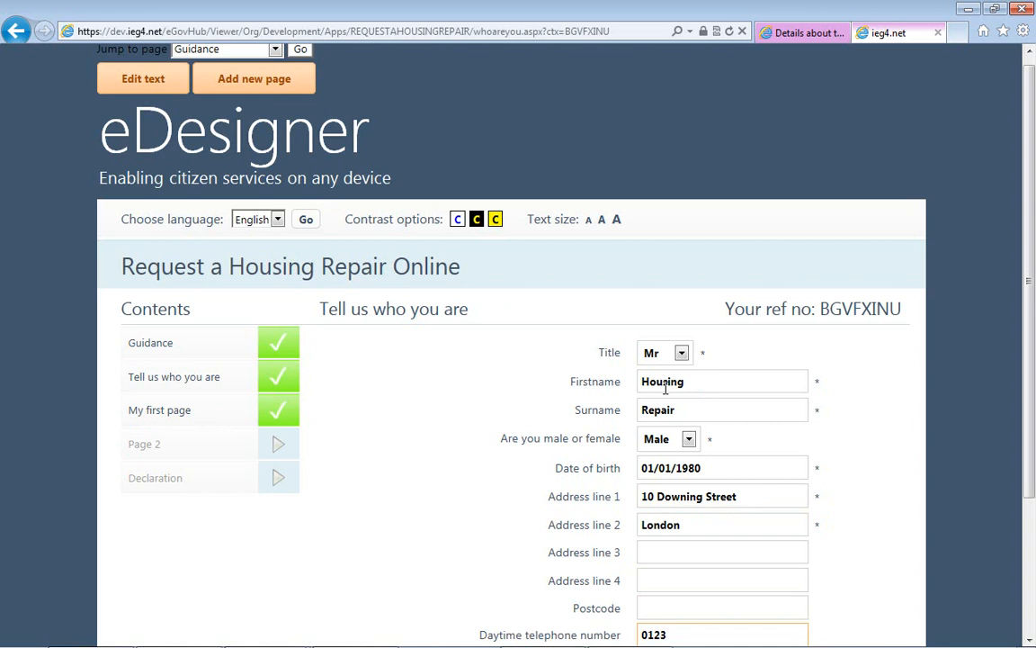
# - Enter the applicant's daytime telephone number and continue to "My first page"
pyautogui.scroll(-3, 696, 483)
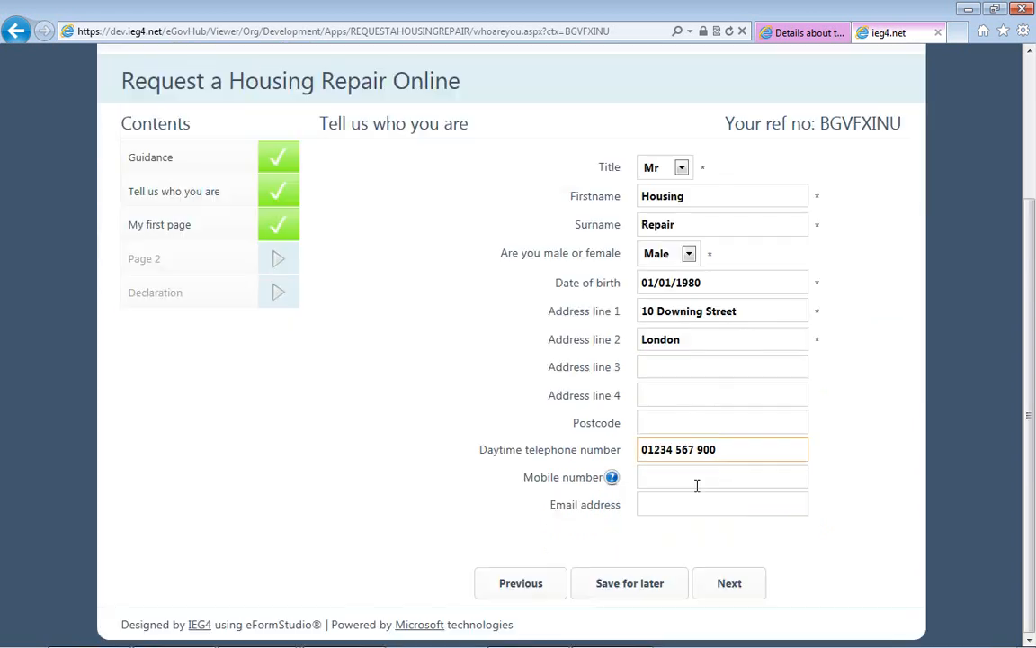
pyautogui.press('Tab')
pyautogui.click(725, 577)
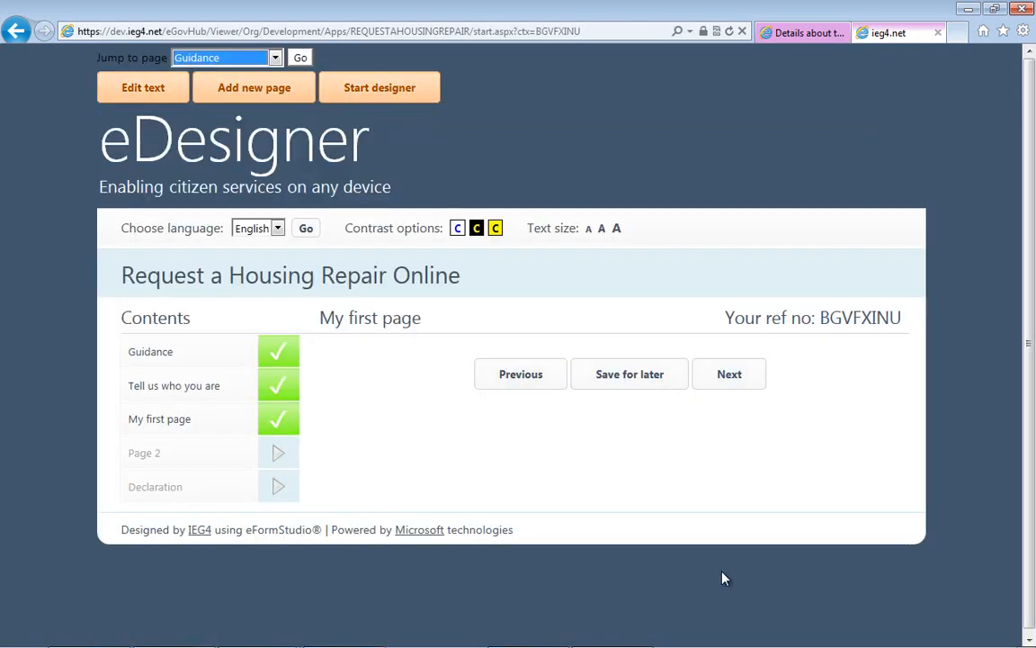
# - Start the designer on "My first page" and begin adding a new field of the type Numeric text field
pyautogui.click(382, 101)
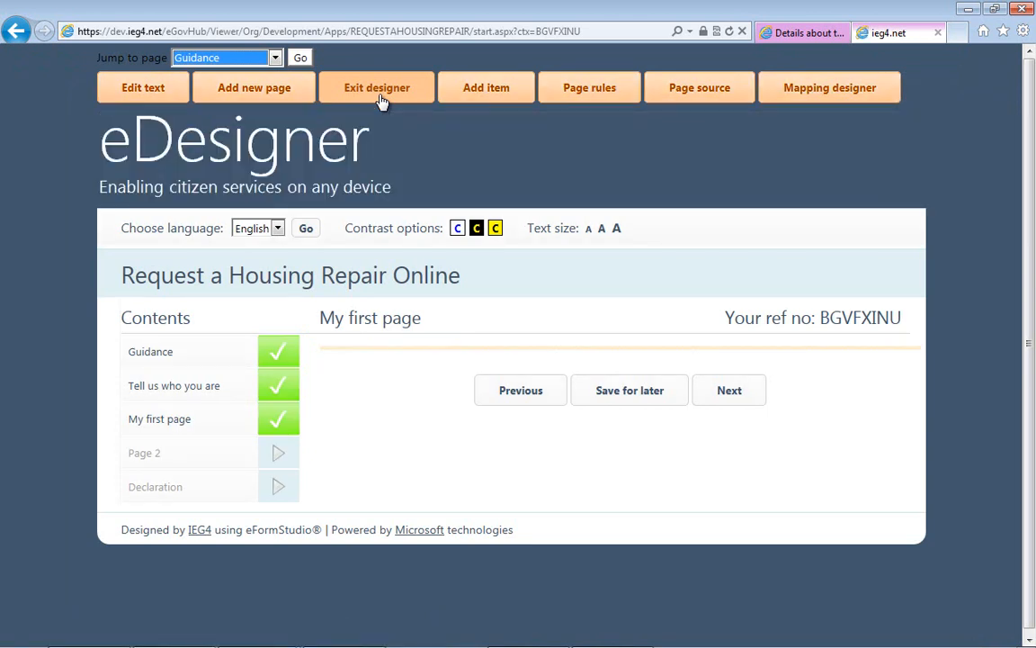
pyautogui.click(490, 89)
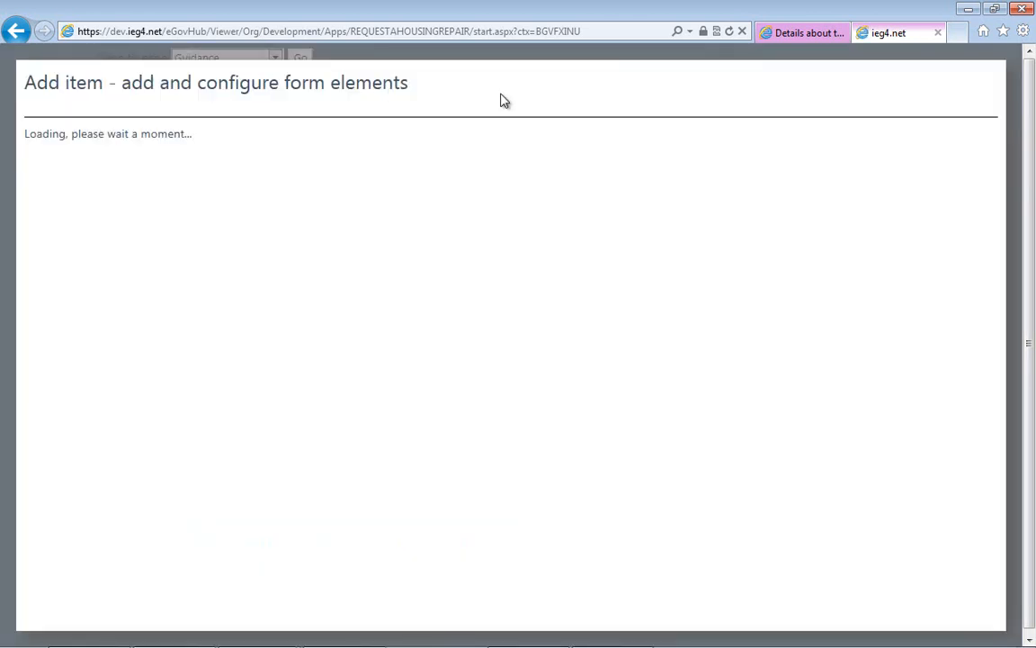
pyautogui.click(683, 144)
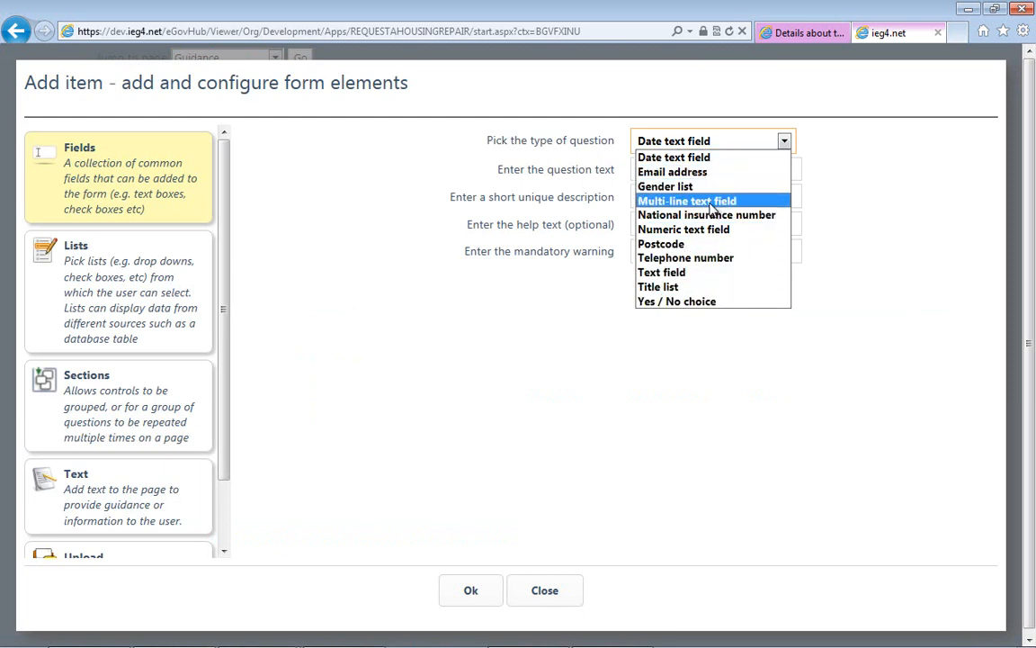
pyautogui.click(698, 235)
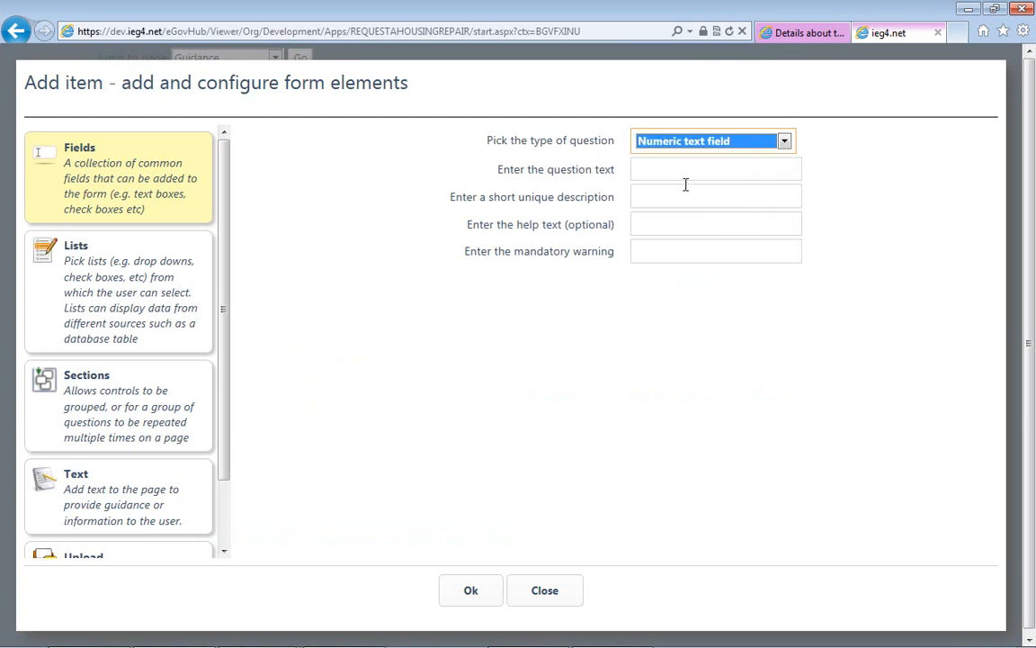
# - Set the new field's question text to "What is your tenancy rent reference?"
pyautogui.click(671, 167)
pyautogui.write('What is')
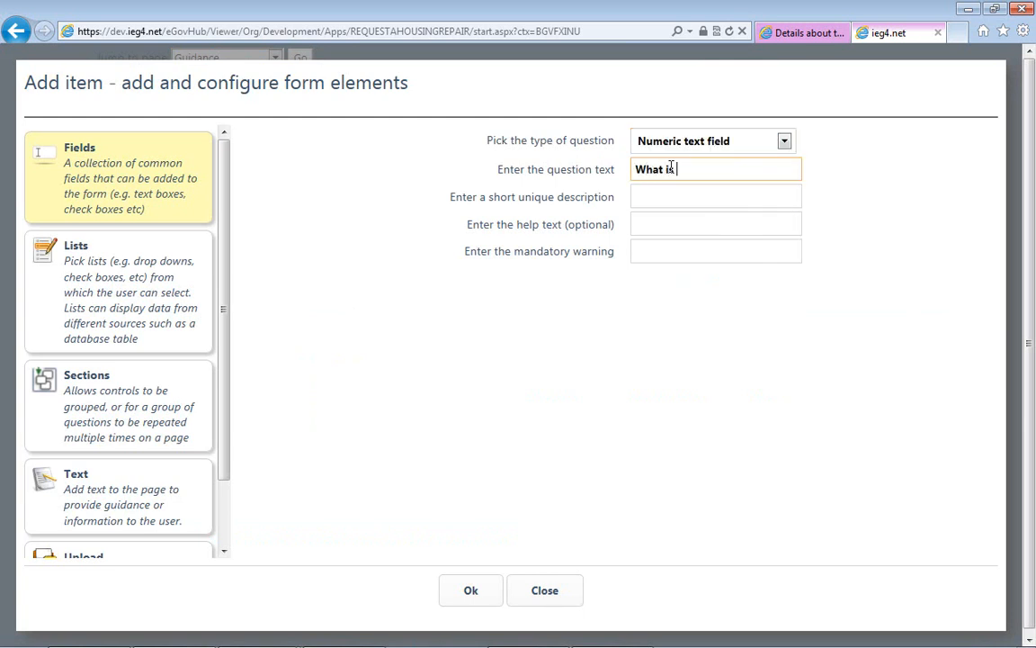
pyautogui.write(' your tenancy rent re')
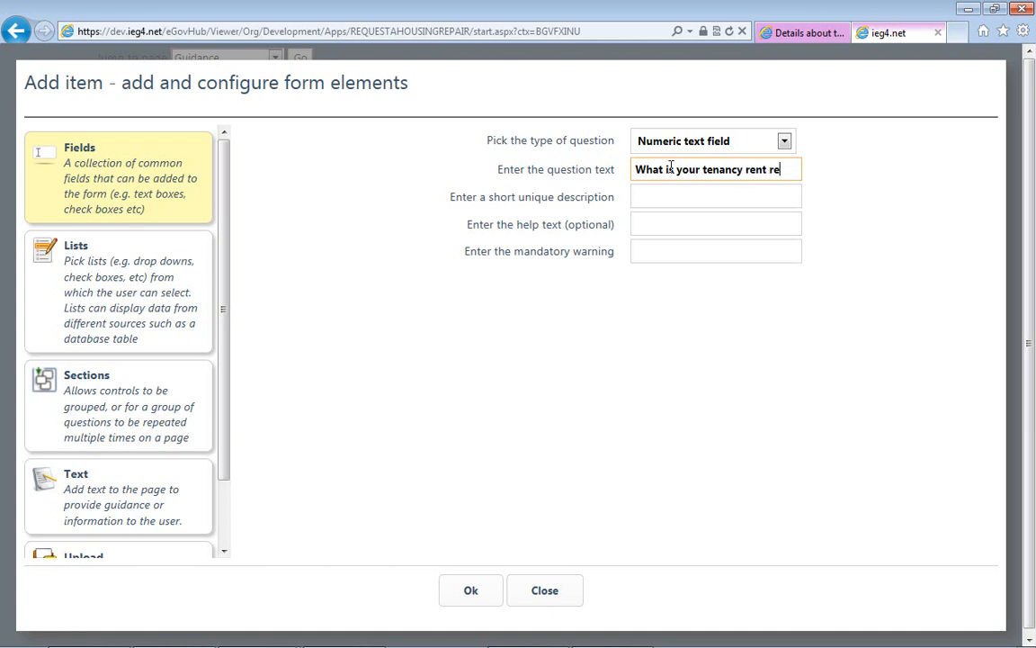
pyautogui.write('ferenc')
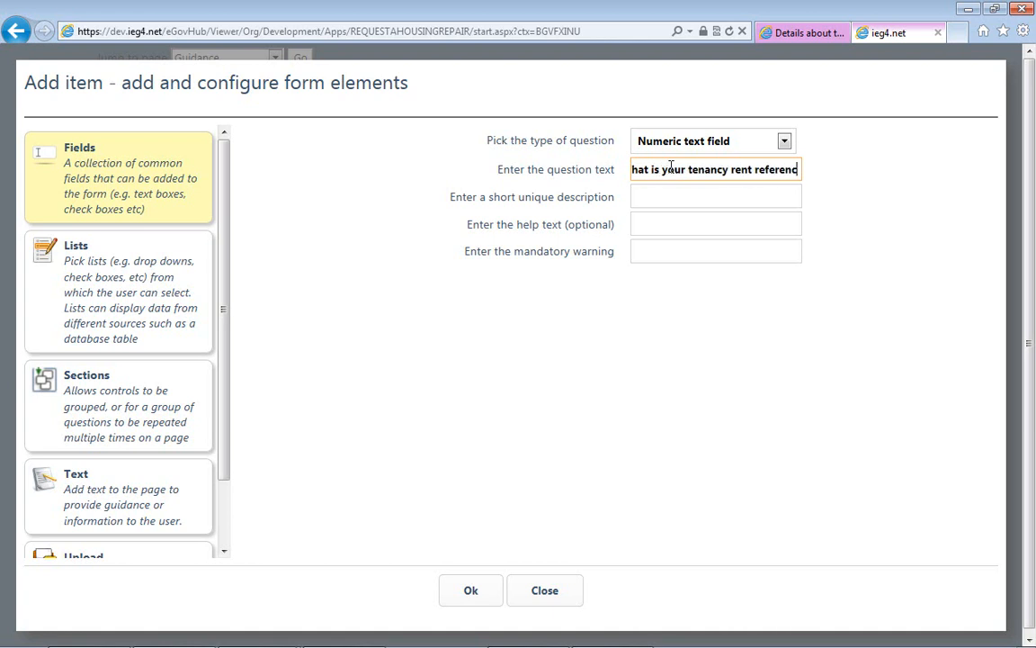
pyautogui.write('e?')
pyautogui.press('Tab')
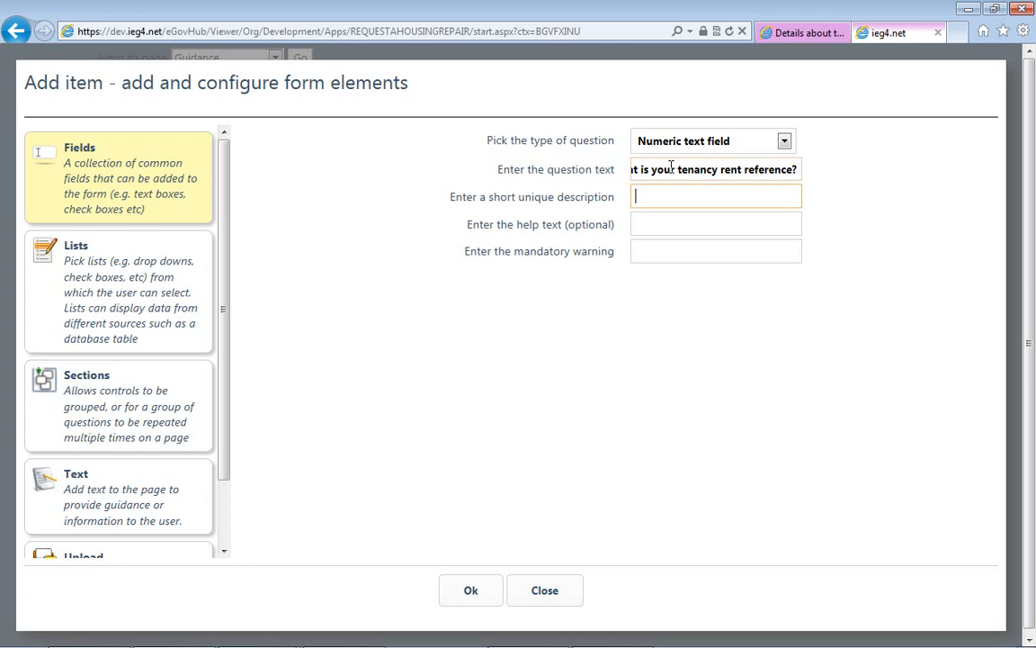
# - Set the short unique description to RentTenancyRef and paste the copied help text ending in "card, under the address barcode"
pyautogui.write('RentTenancyRef')
pyautogui.press('Tab')
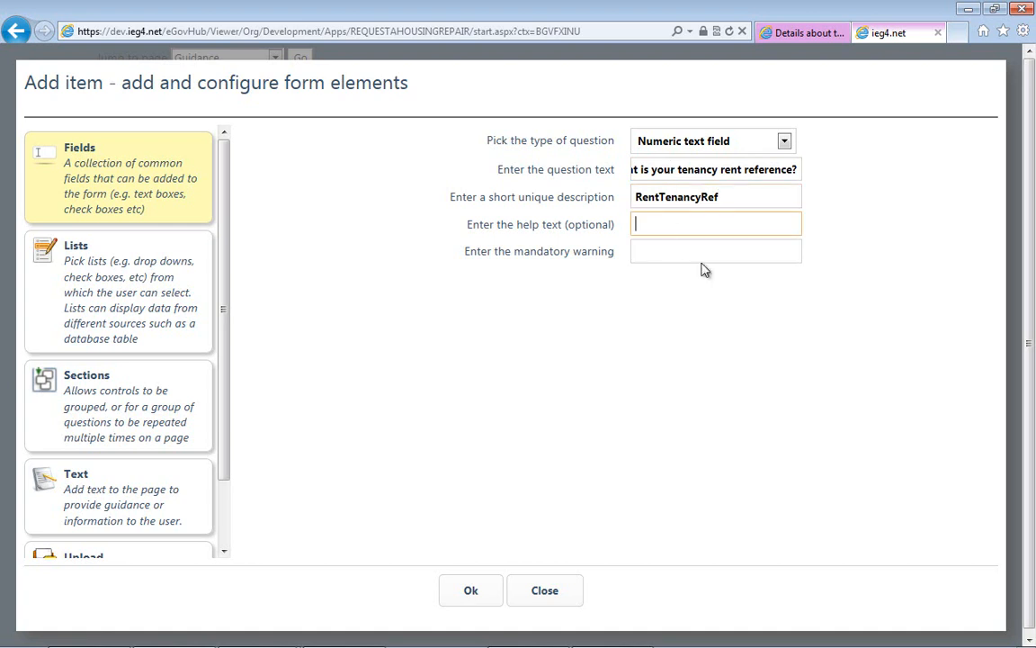
pyautogui.hotkey('ctrl', 'v')
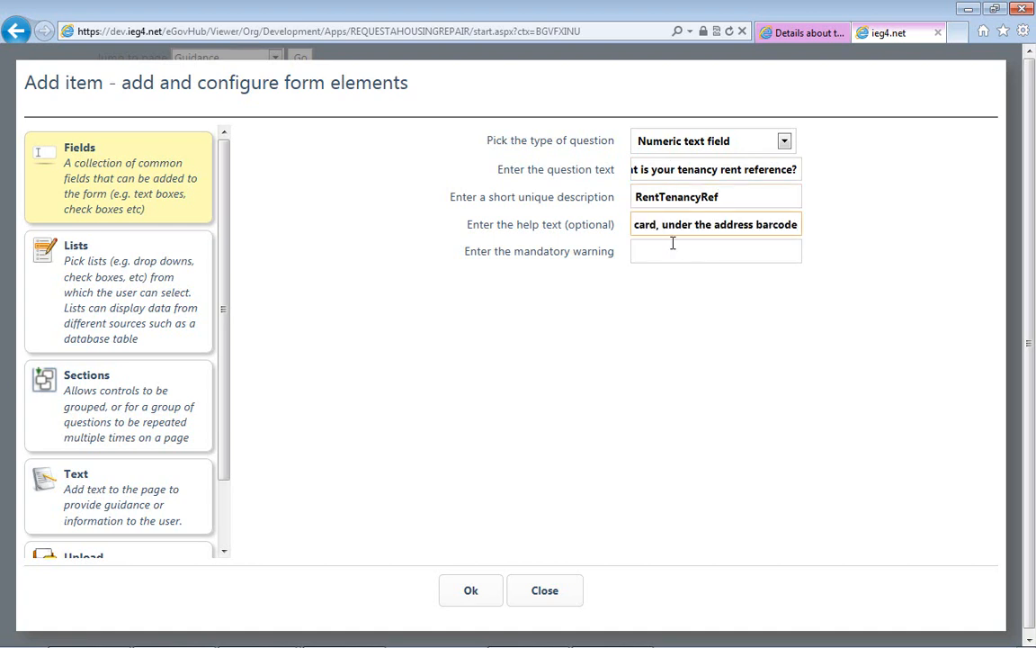
# - Set the mandatory warning to "You must provide this information so we can confirm you are the tenant."
pyautogui.click(660, 257)
pyautogui.write('You ')
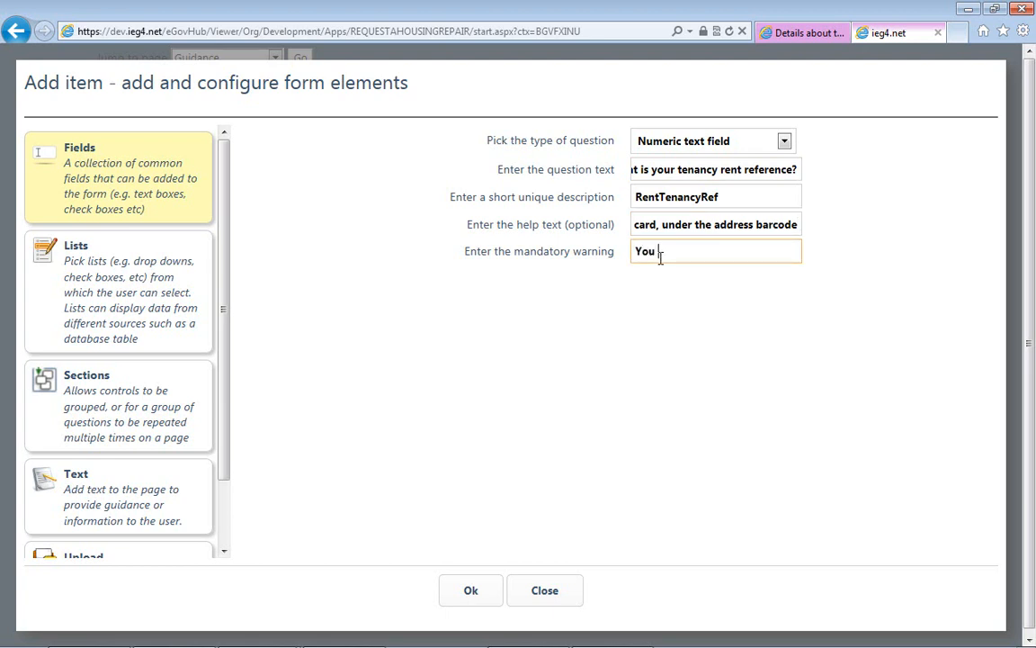
pyautogui.write('must provide this information')
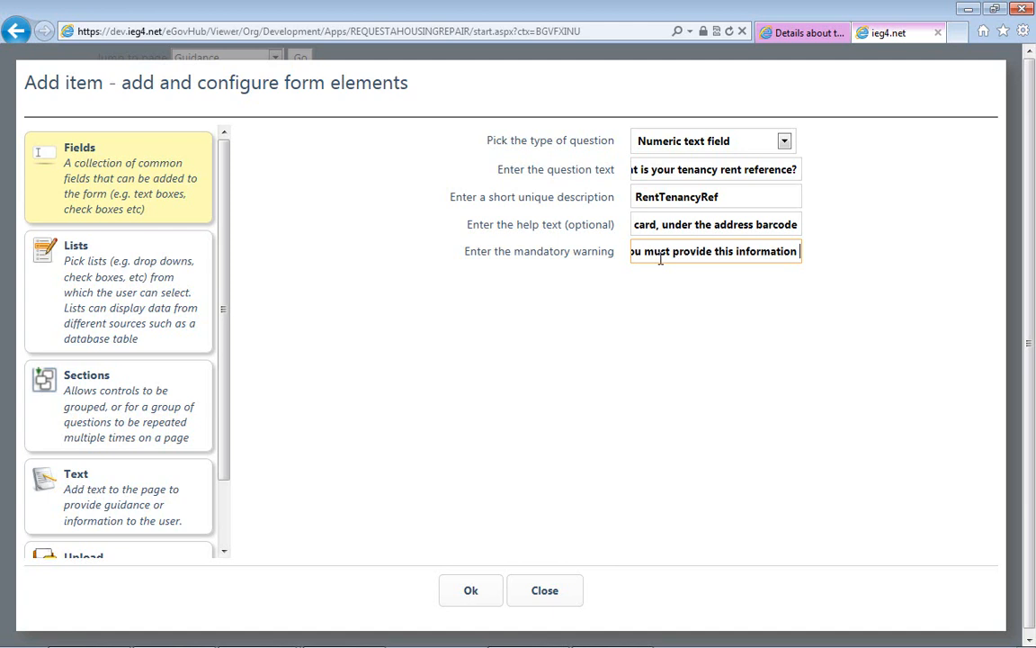
pyautogui.write(' so we can ')
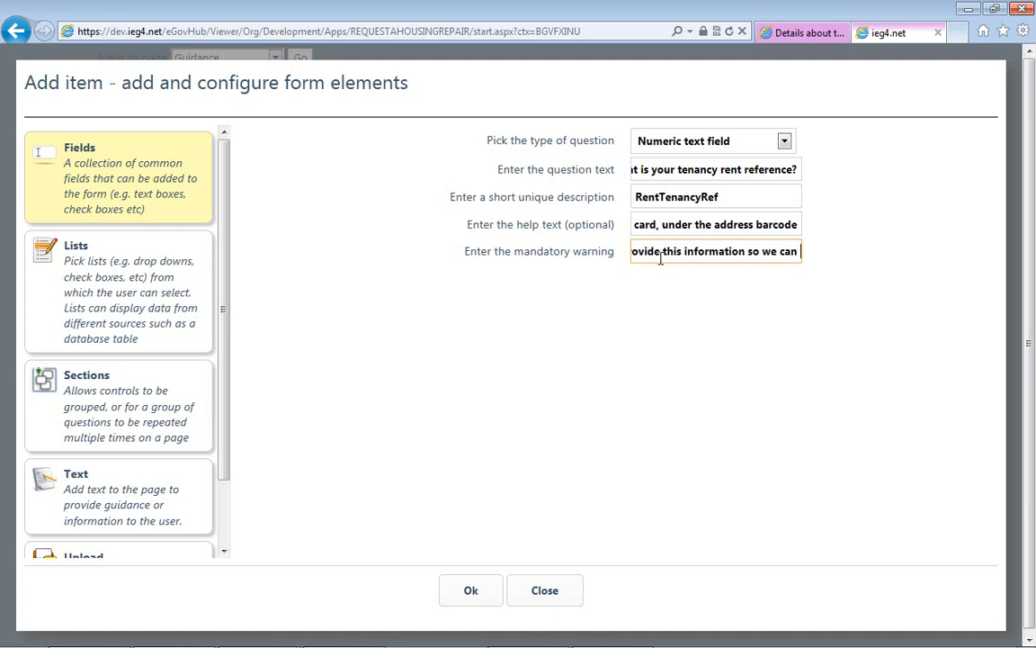
pyautogui.write('confirm you are y')
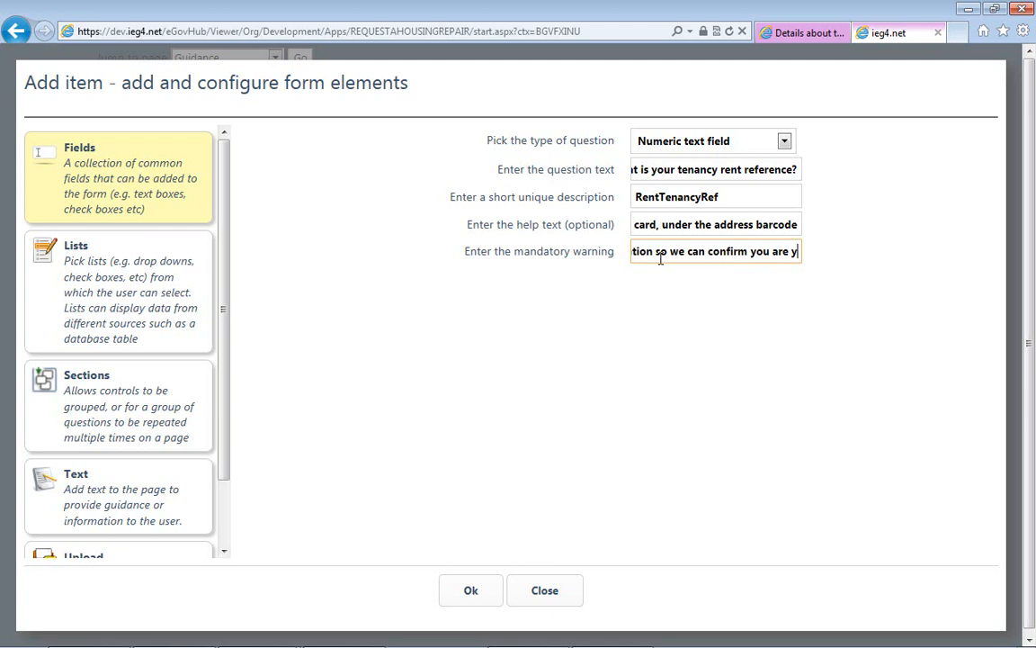
pyautogui.press('BackSpace')
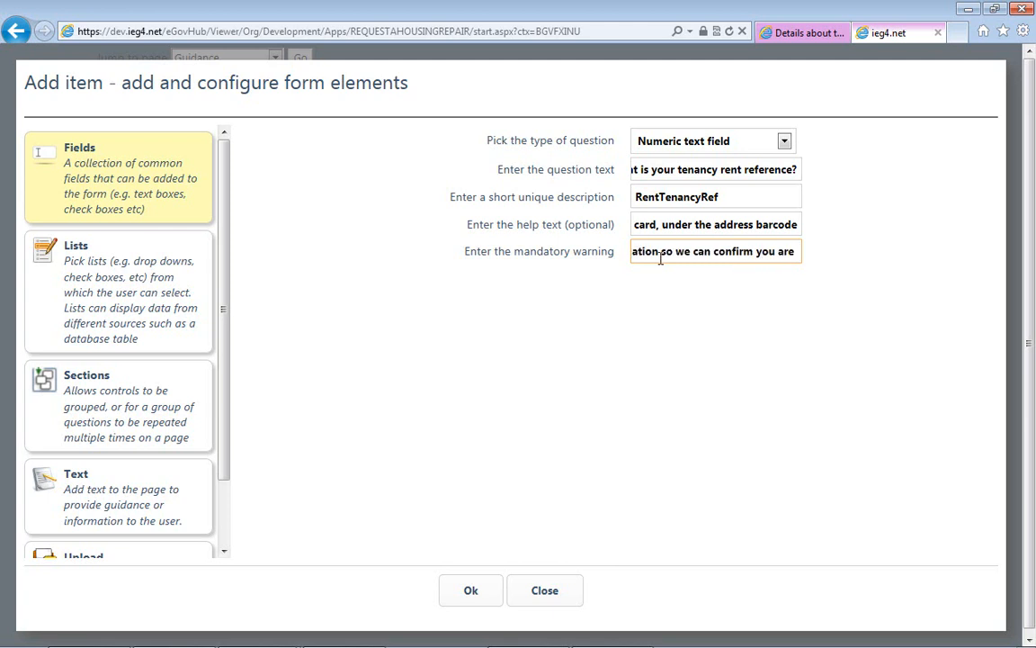
pyautogui.write('the tenant.')
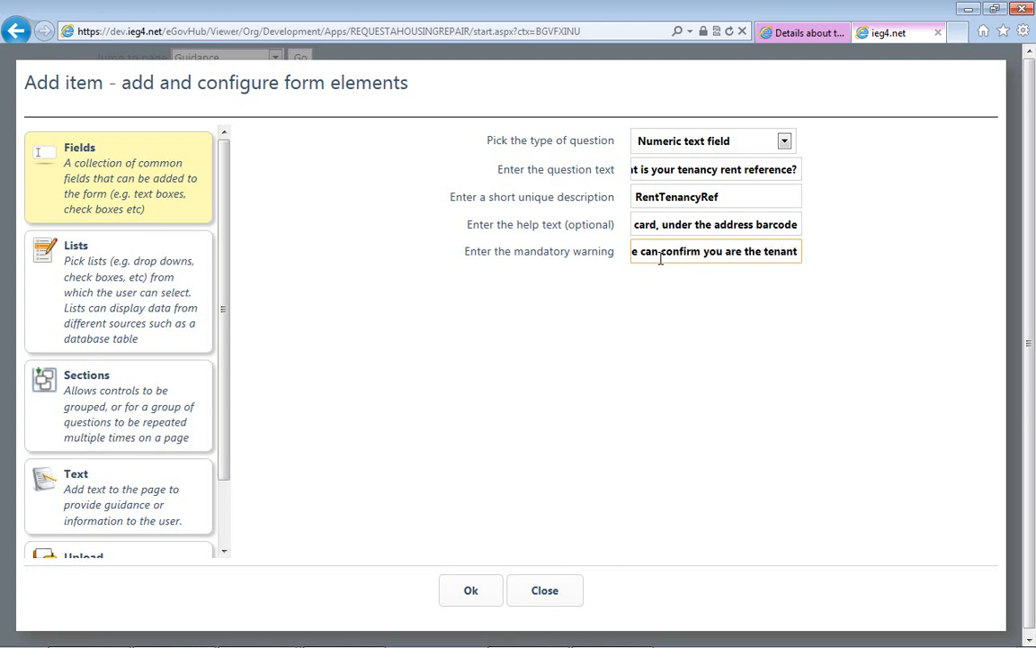
# - Save the tenancy rent reference field to the page and check its help text and mandatory warning
pyautogui.click(469, 591)
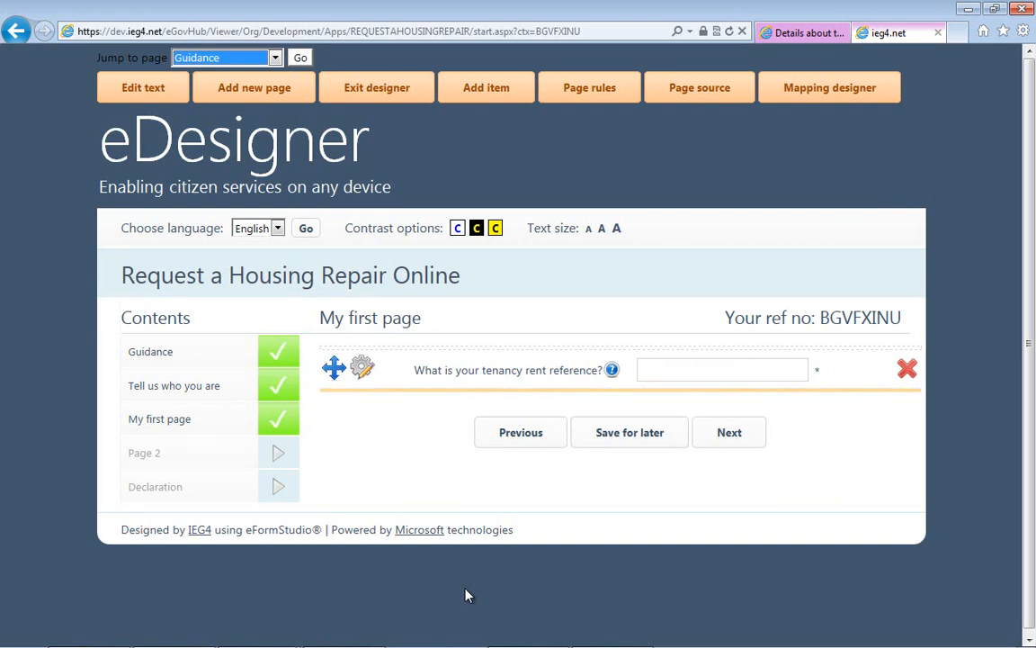
pyautogui.click(612, 370)
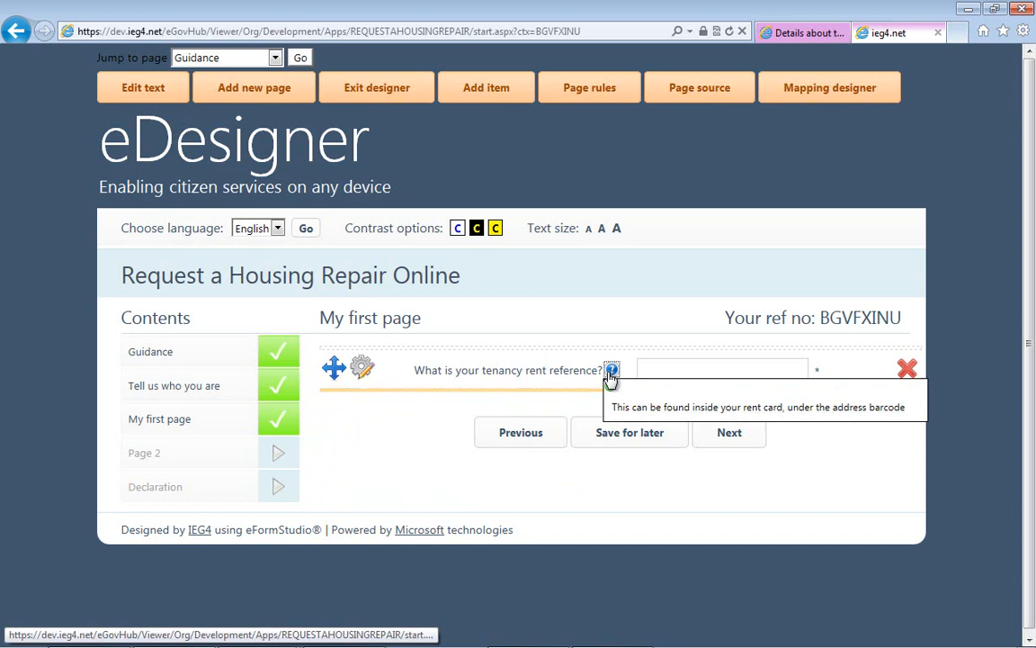
pyautogui.click(716, 434)
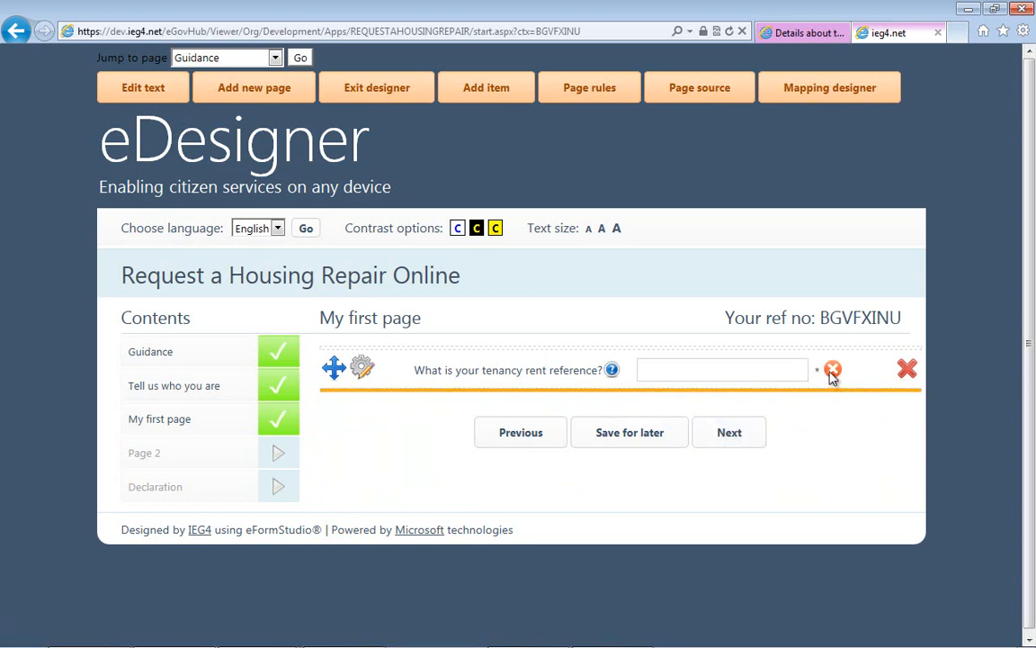
pyautogui.moveTo(833, 372)
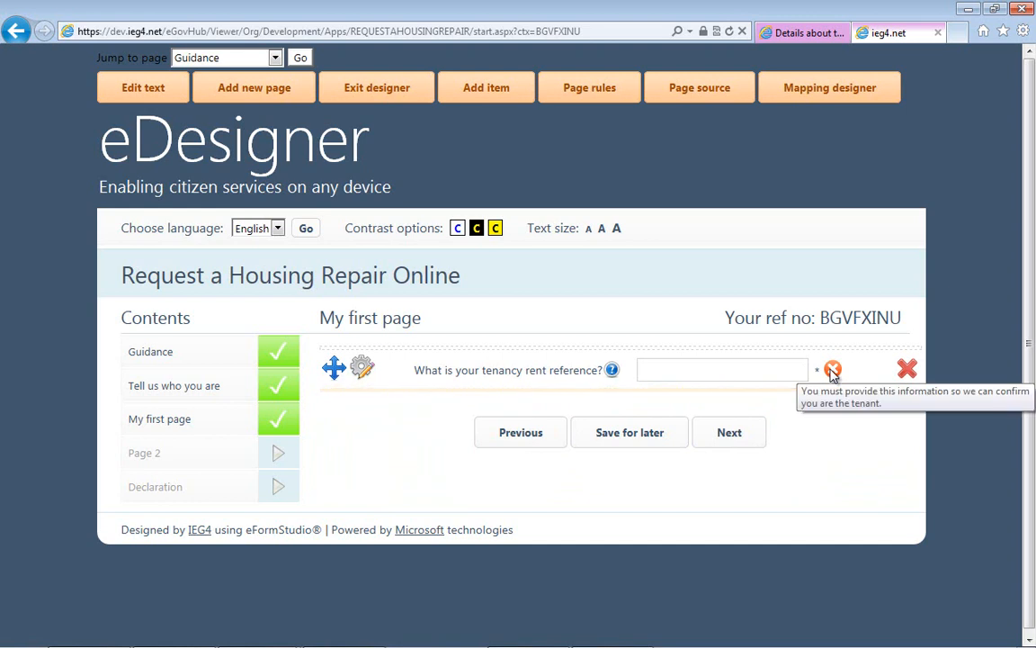
# - Begin adding a new section of the type Repeating set of questions to the page
pyautogui.click(484, 101)
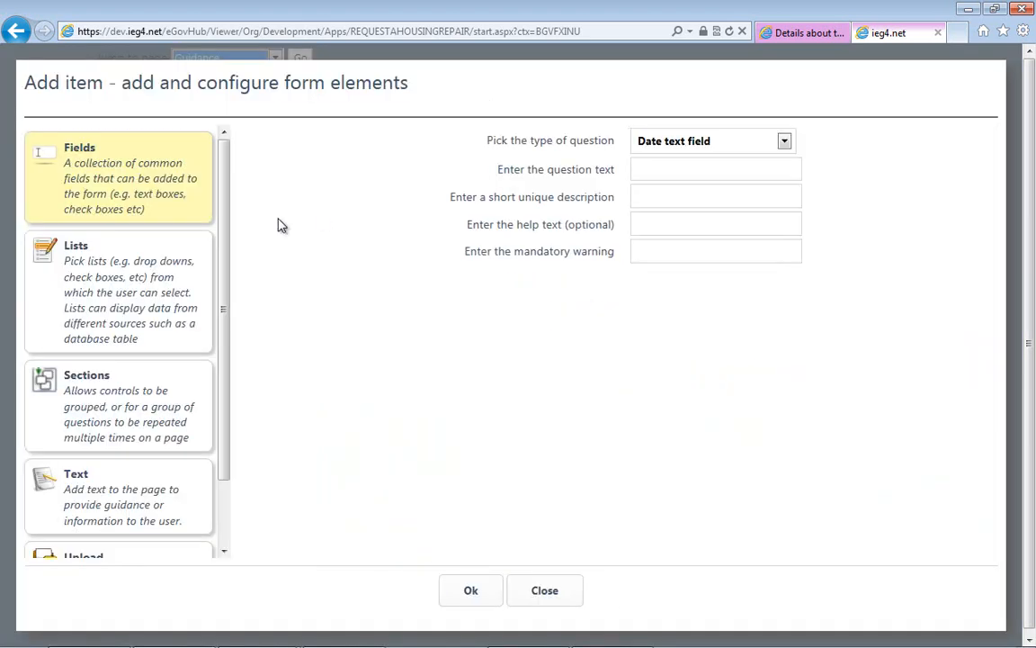
pyautogui.click(167, 291)
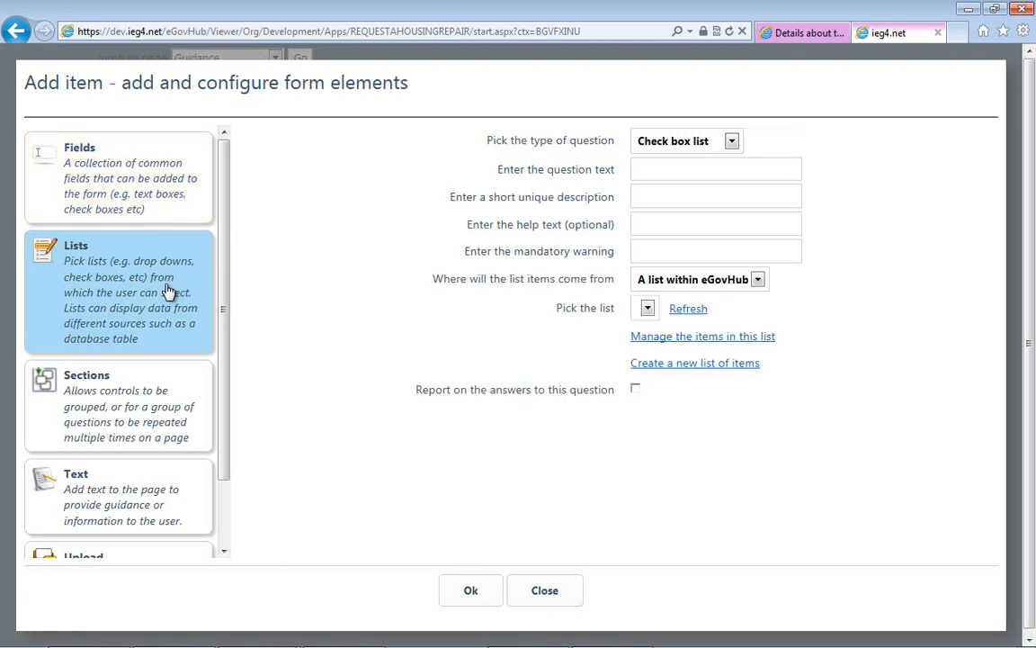
pyautogui.click(725, 145)
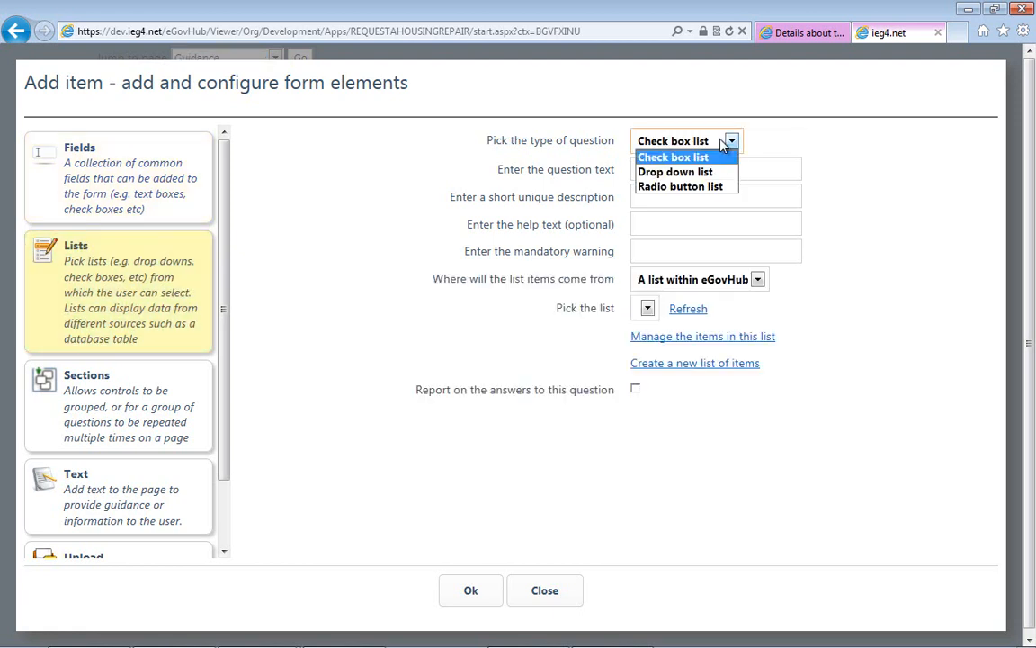
pyautogui.click(359, 217)
pyautogui.click(915, 591)
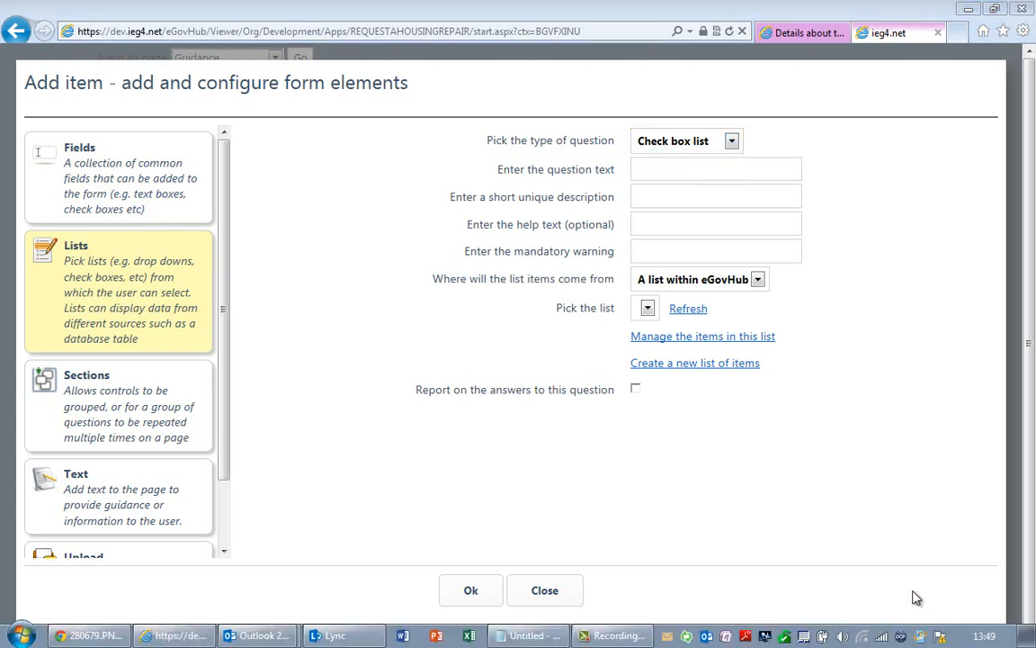
pyautogui.click(172, 390)
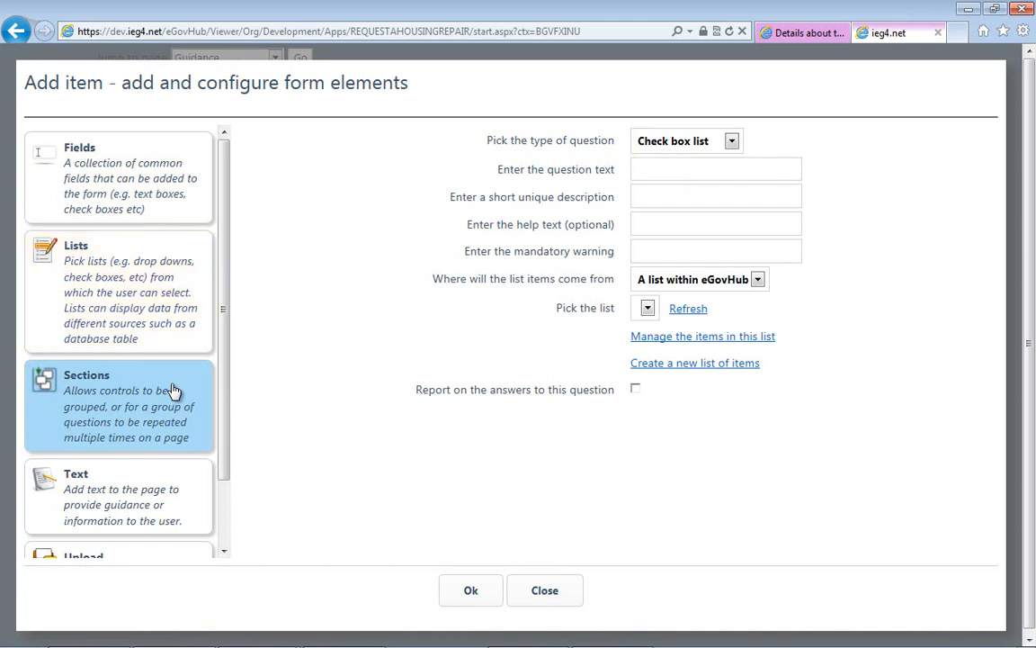
pyautogui.click(725, 142)
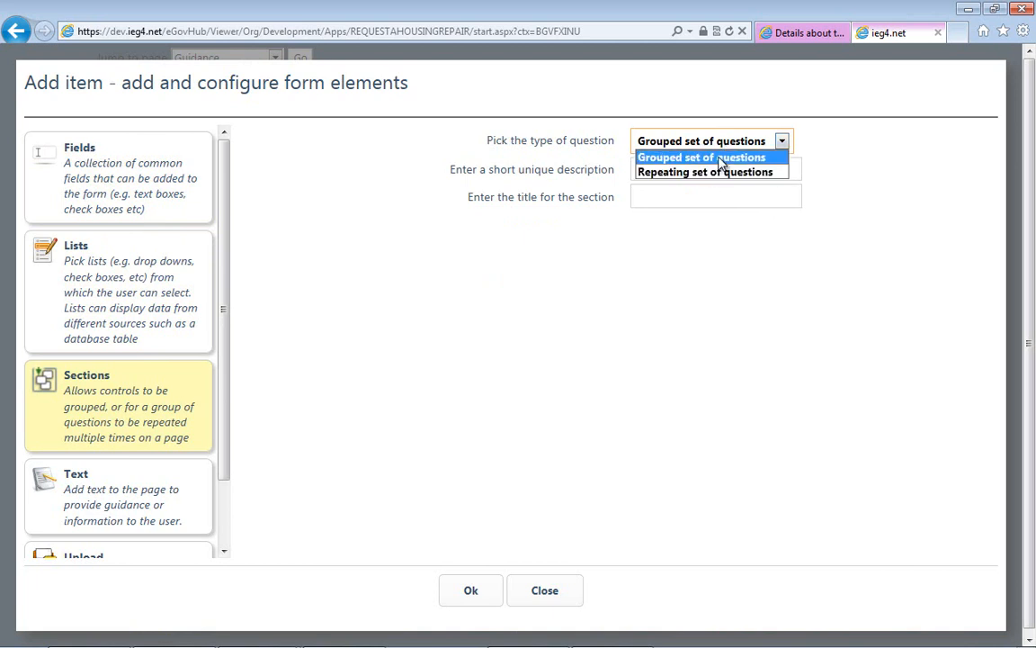
pyautogui.click(716, 172)
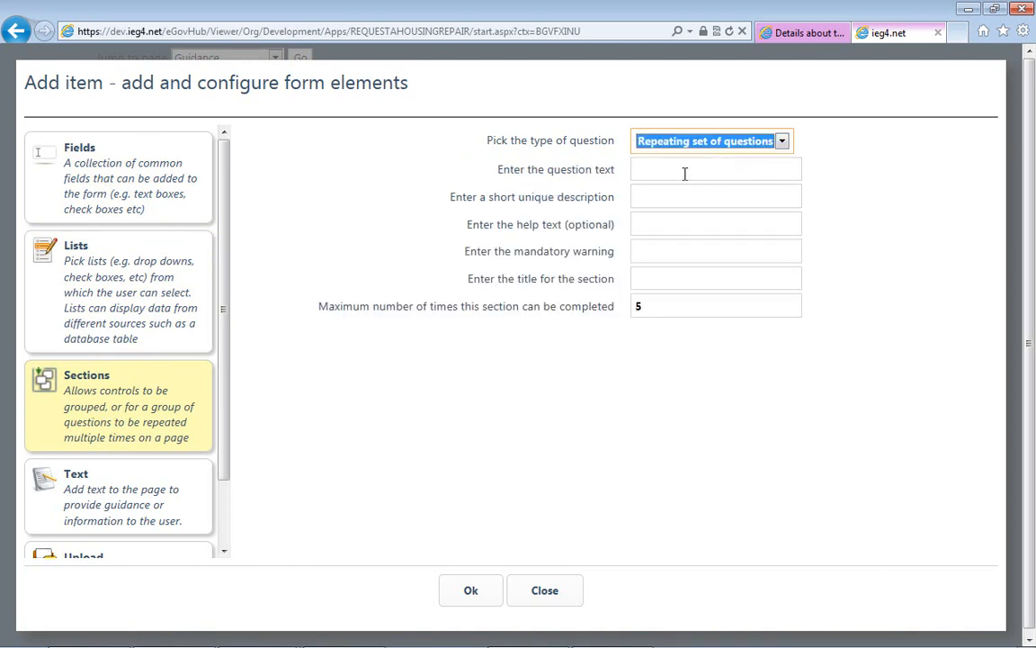
# - Set the repeating section's question text to "How many repairs are needed?"
pyautogui.click(684, 172)
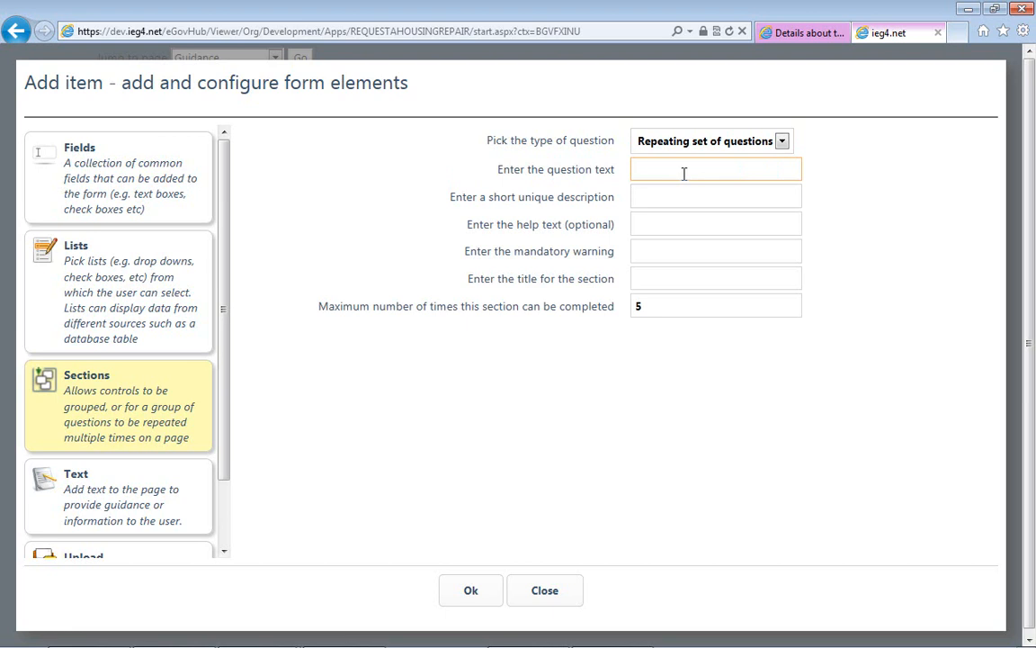
pyautogui.write('How many repairs are needed?')
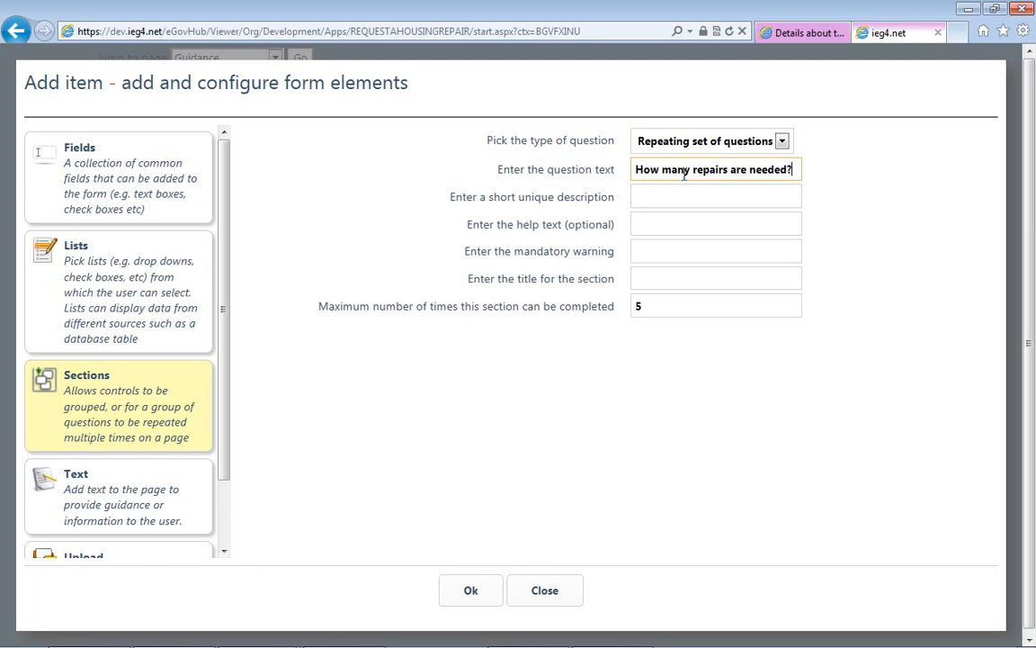
pyautogui.press('Tab')
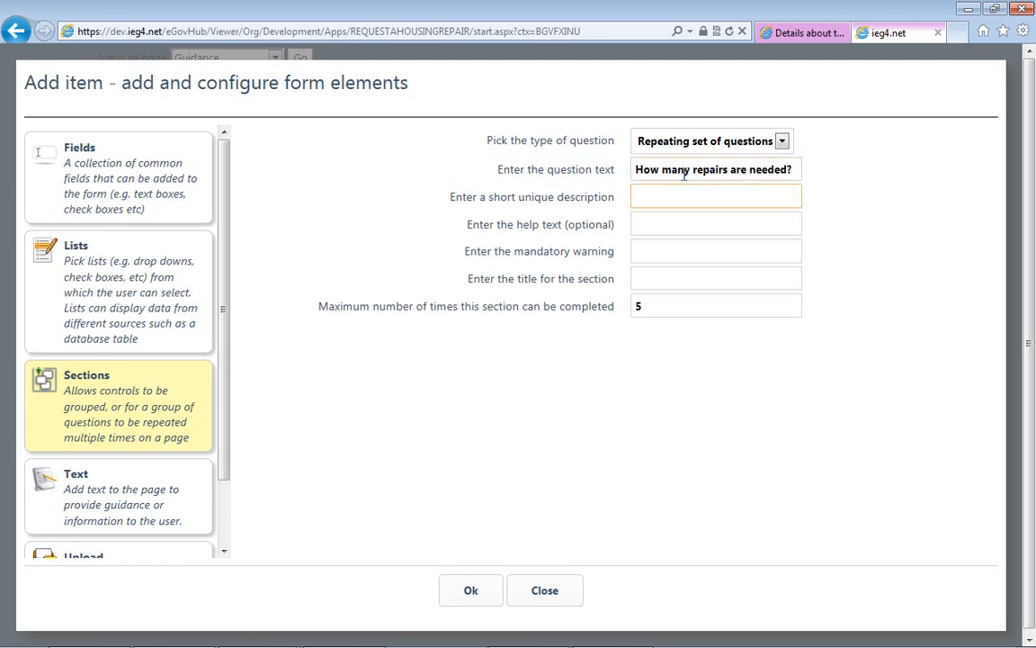
# - Set the section's short unique description to NumberRepairs and its mandatory warning to "You must select a number", leaving the help text empty
pyautogui.write('NumberRepairs')
pyautogui.press('Tab')
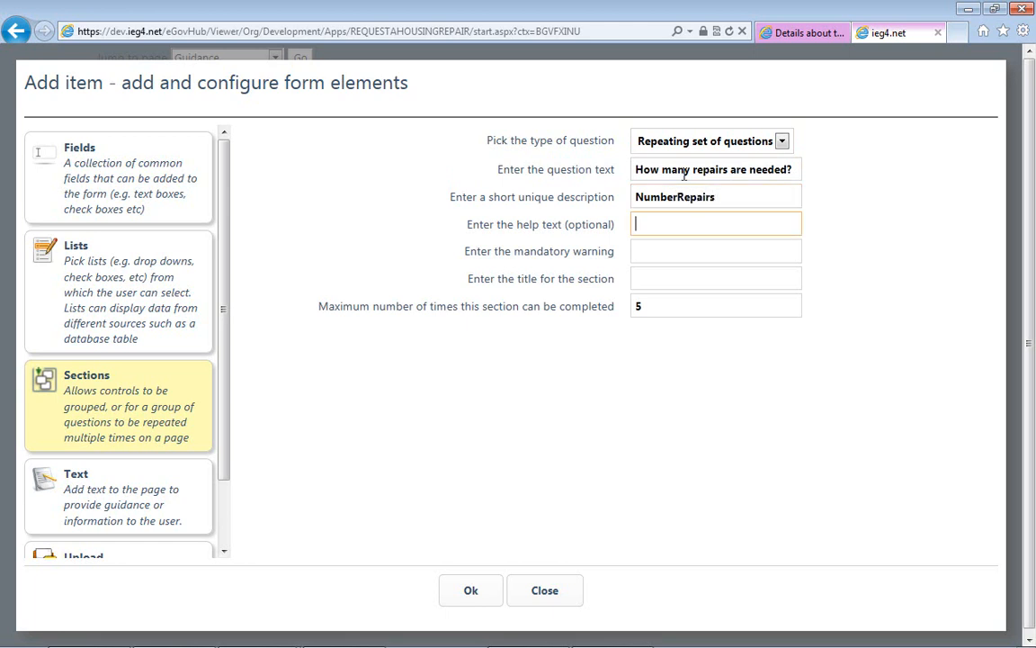
pyautogui.press('Tab')
pyautogui.write('Y')
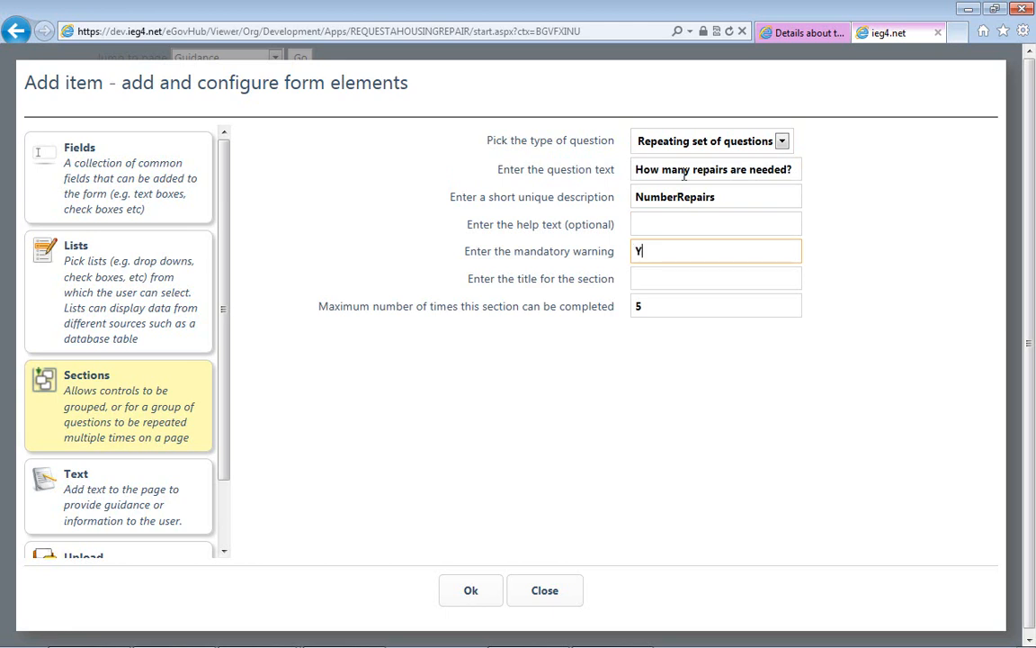
pyautogui.write('ou must se')
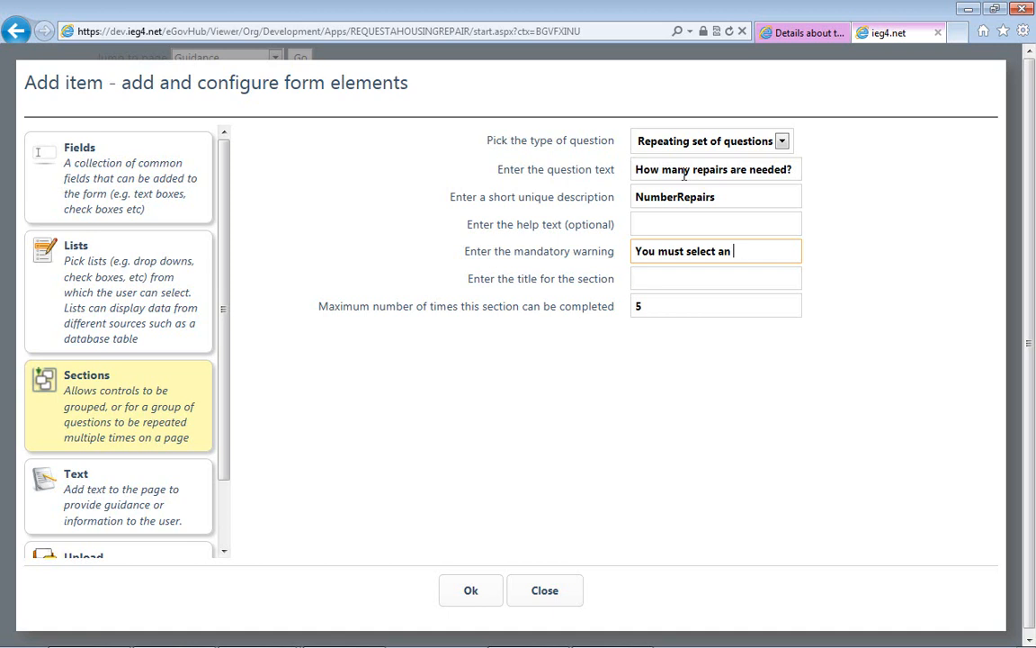
pyautogui.write('lect a number')
# - Title the repeating section "Repair Details" and save it to the page
pyautogui.press('Tab')
pyautogui.write('Repair ')
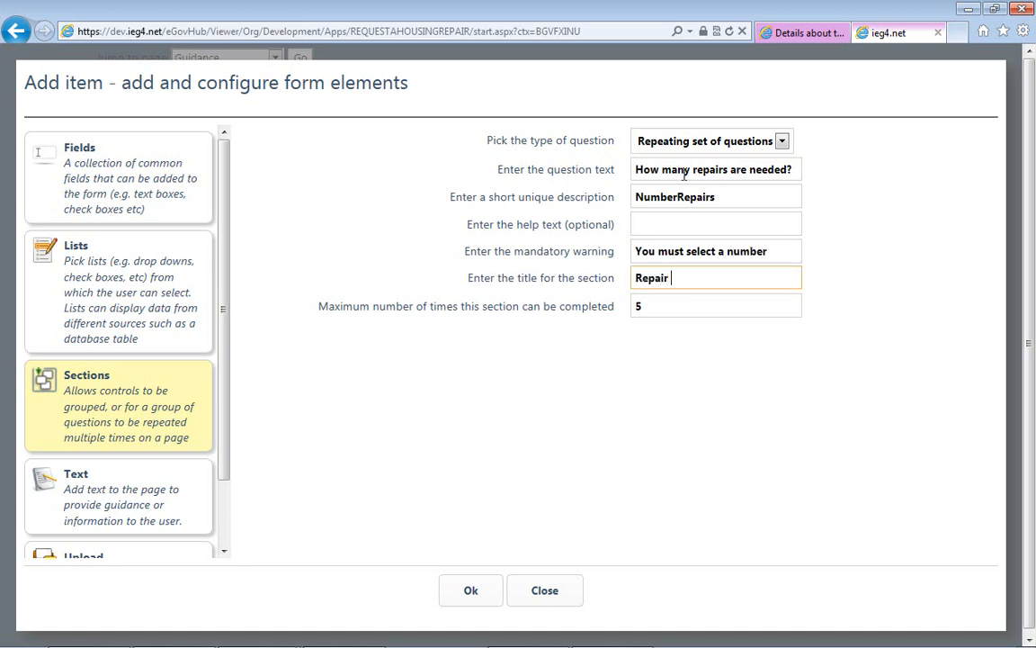
pyautogui.write('Details')
pyautogui.click(457, 596)
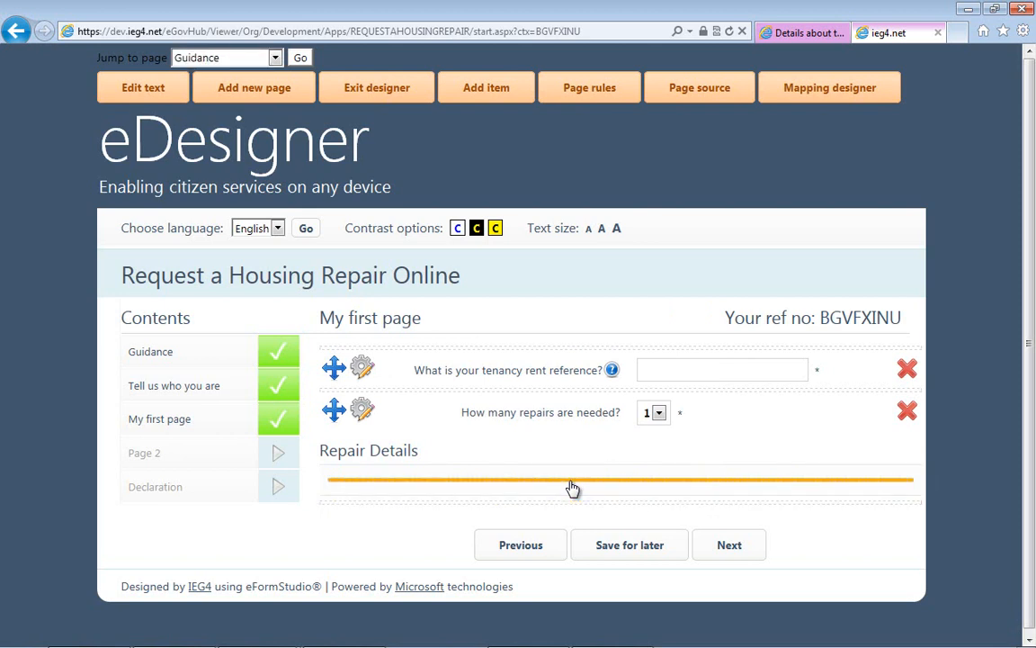
# - Begin adding a list question of the type Drop down list inside the Repair Details section
pyautogui.click(508, 97)
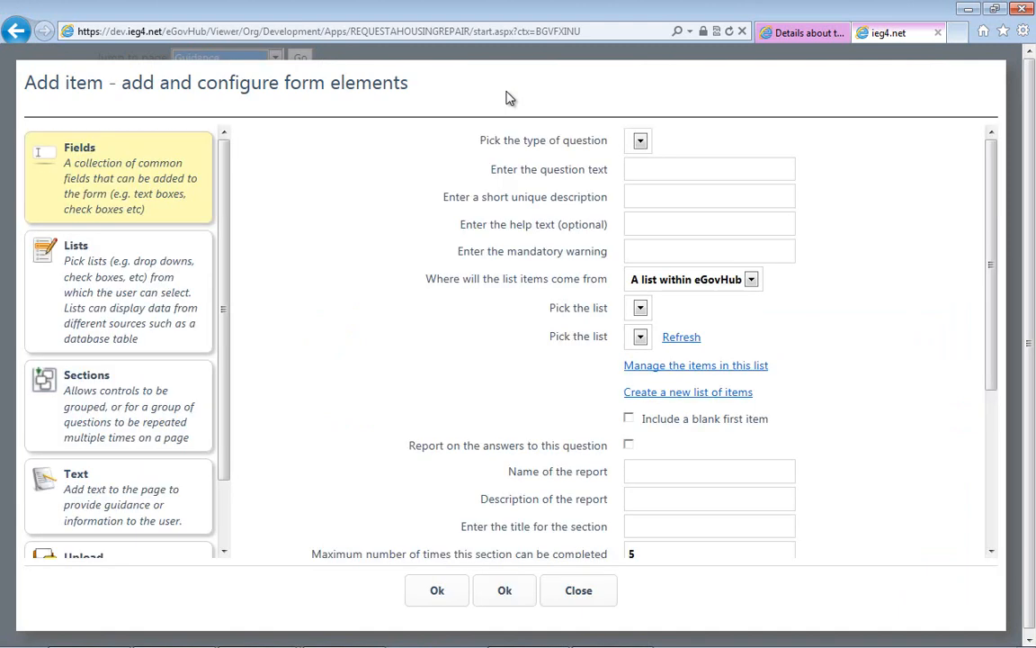
pyautogui.click(99, 338)
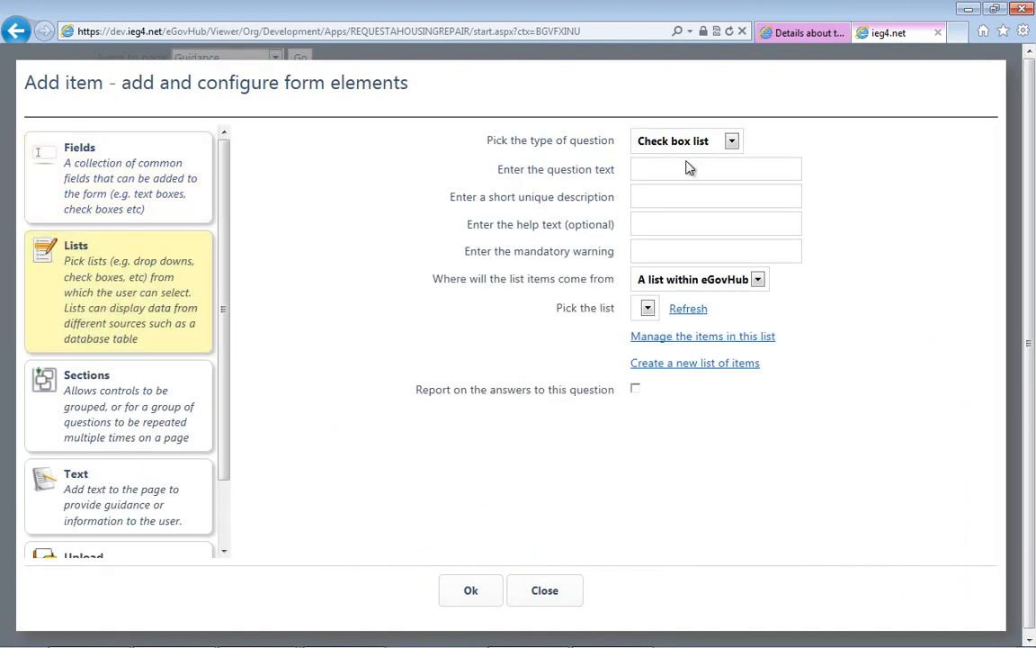
pyautogui.click(732, 141)
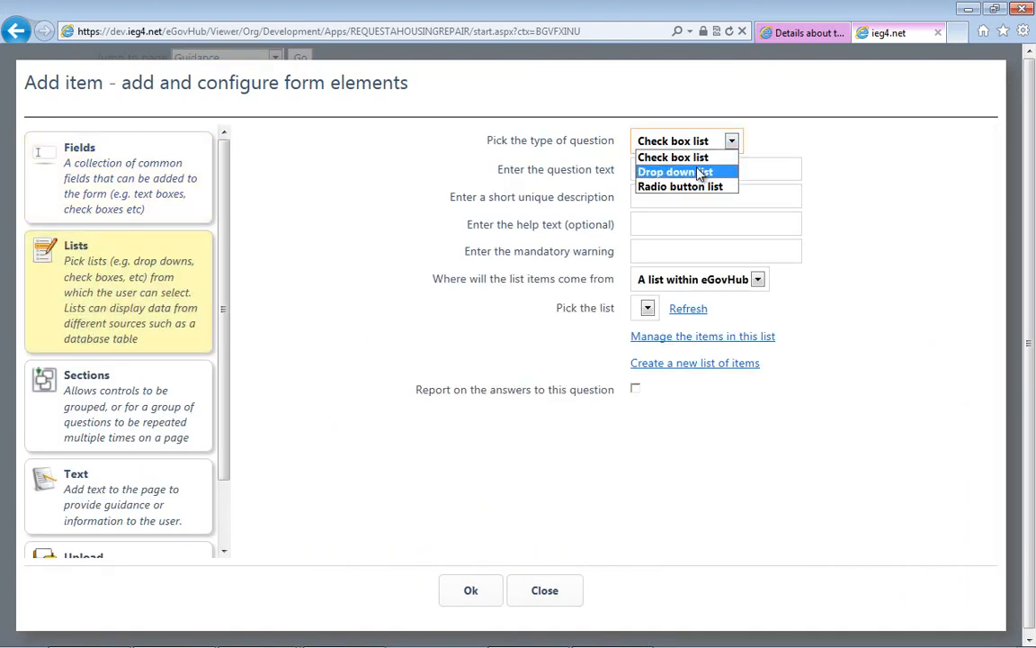
pyautogui.click(684, 172)
# - Set the drop-down question's text to "Where is the location of the repair?"
pyautogui.write('Wh')
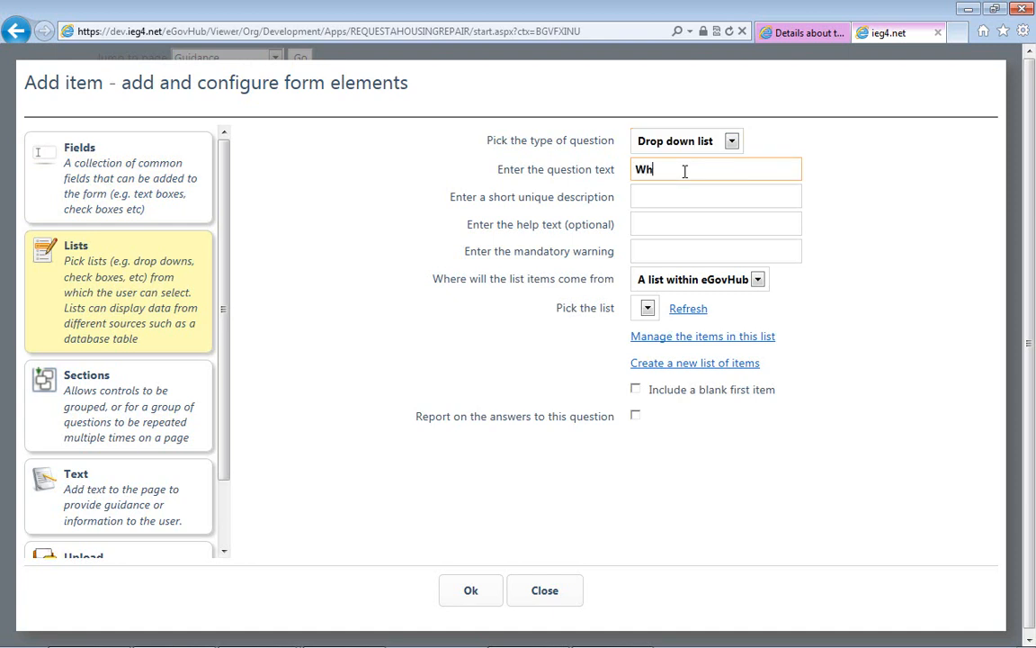
pyautogui.write('ere is the location of the repair?')
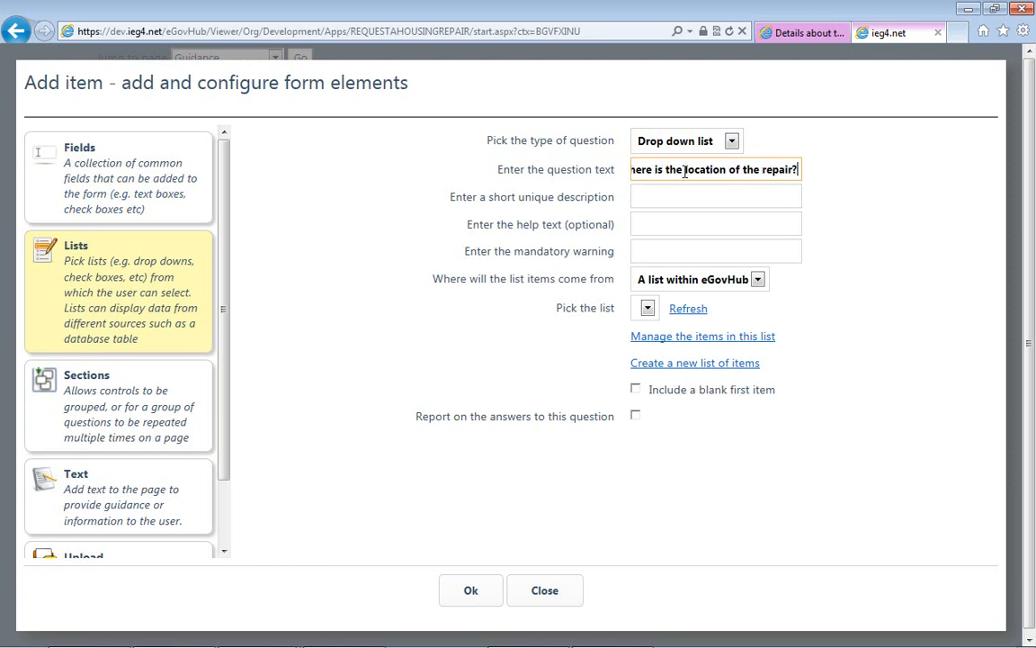
# - Enter RepairLocation as the unique description, "Please select from the list" as help text and "You must select at least one option" as mandatory warning
pyautogui.press('Tab')
pyautogui.write('Rep')
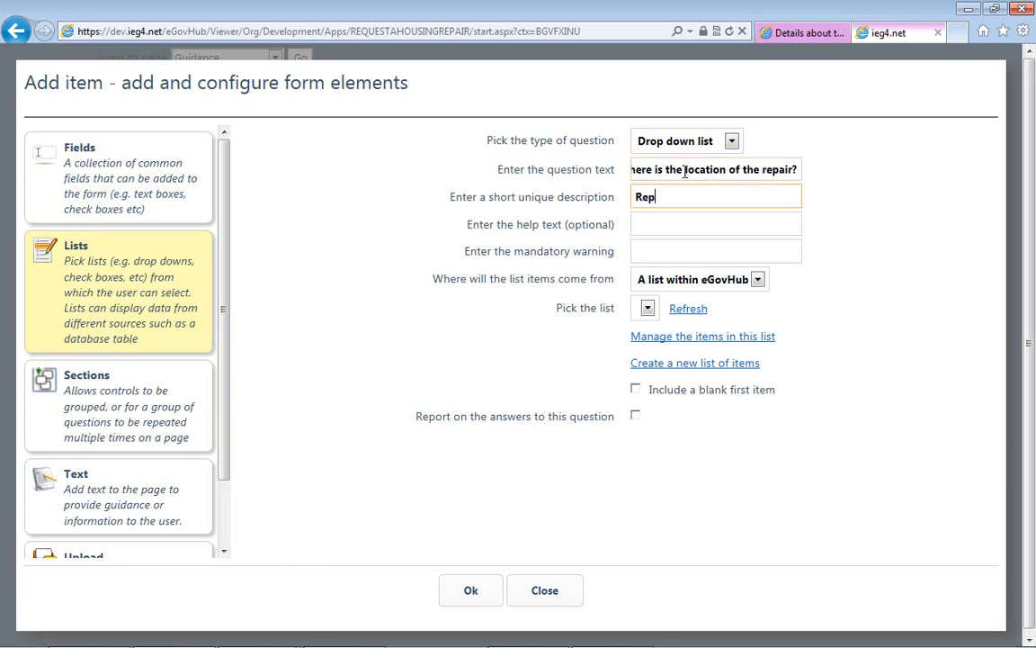
pyautogui.write('airLocation')
# - Create a new list of items named "Housing Repair Areas" without a description
pyautogui.click(672, 363)
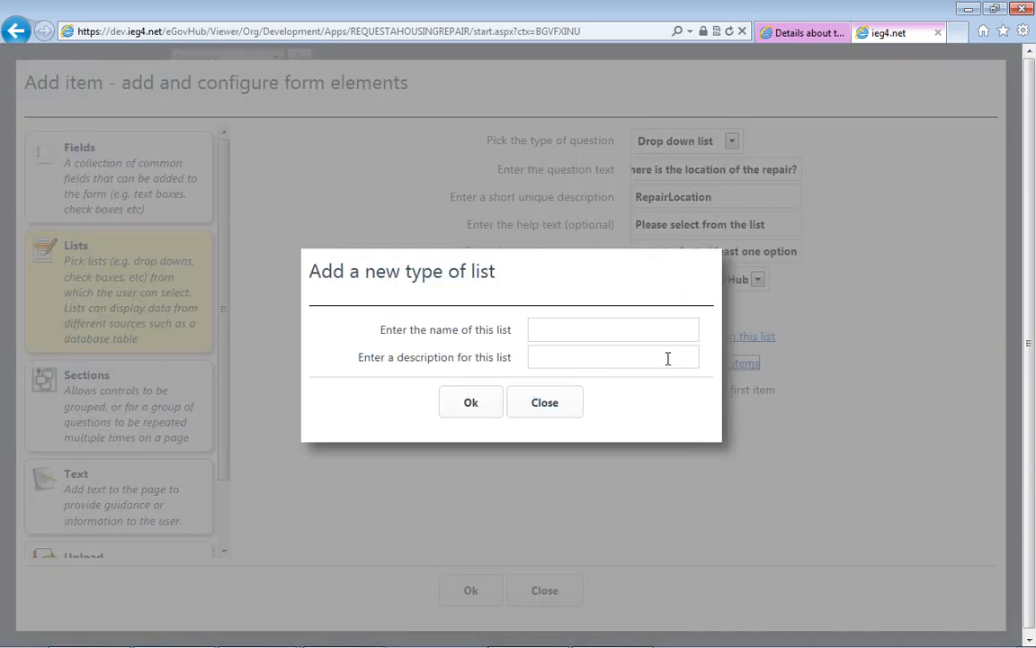
pyautogui.click(569, 334)
pyautogui.write('Housi')
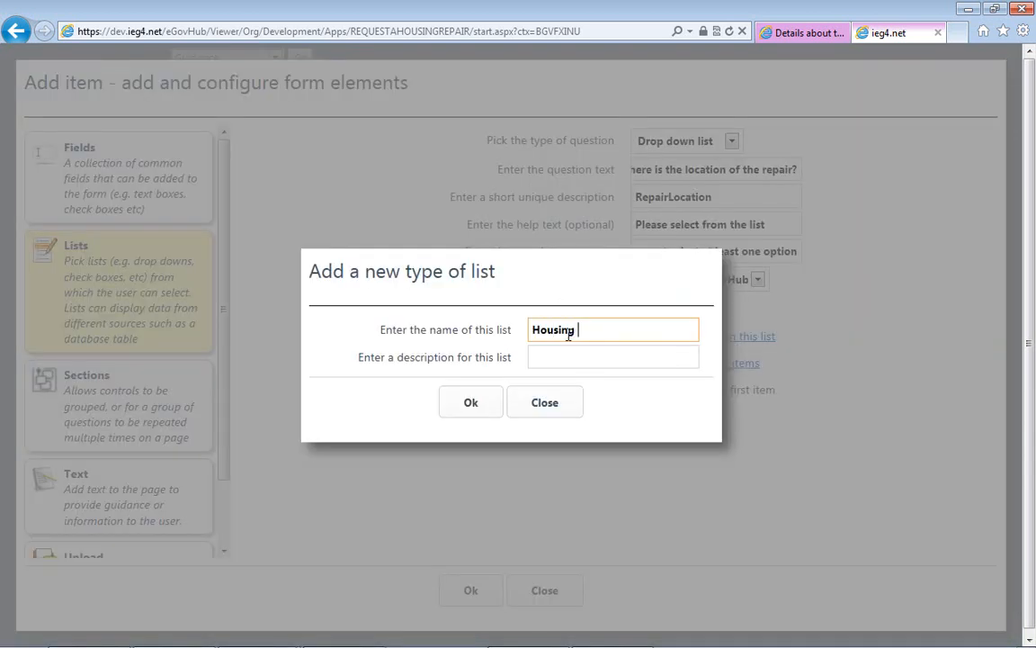
pyautogui.write('ng Repair Areas')
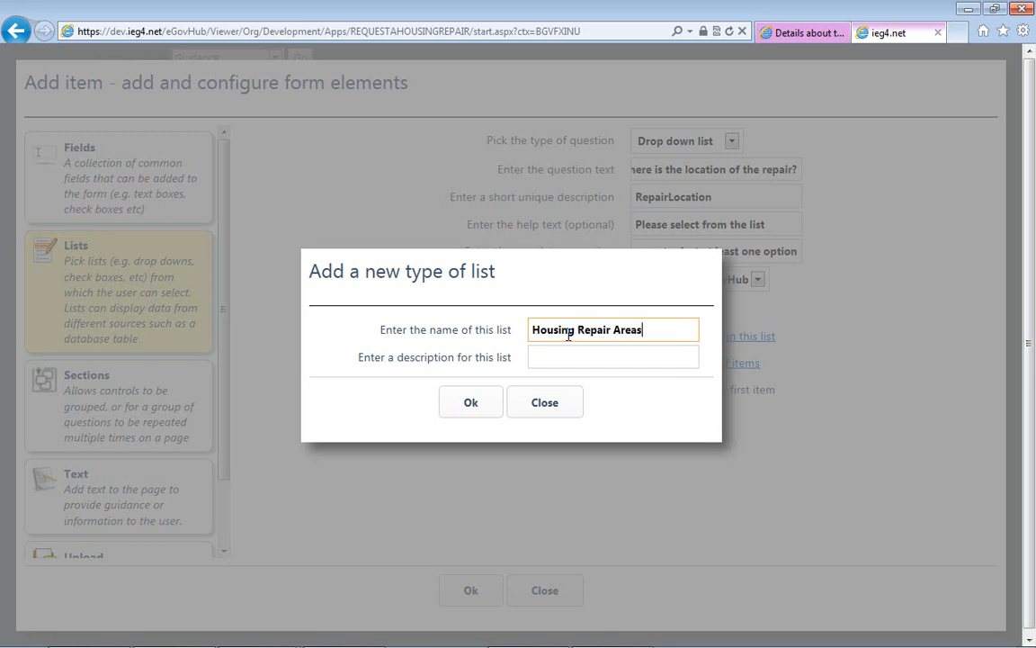
pyautogui.click(469, 415)
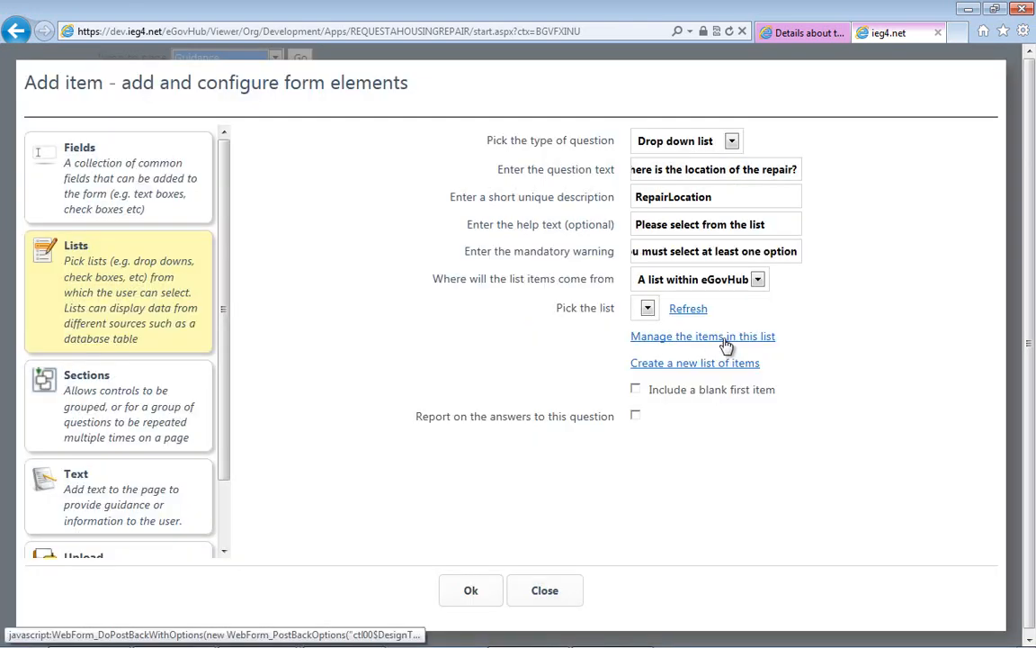
# - Fill the Housing Repair Areas list with Walls, Ceilings, Floors, Stairs; Bathroom, Shower, Toilet; Central Heating, Hot Water; Electrical; Windows and Doors; Outside Building and Garden; Kitchen
pyautogui.click(687, 310)
pyautogui.click(682, 337)
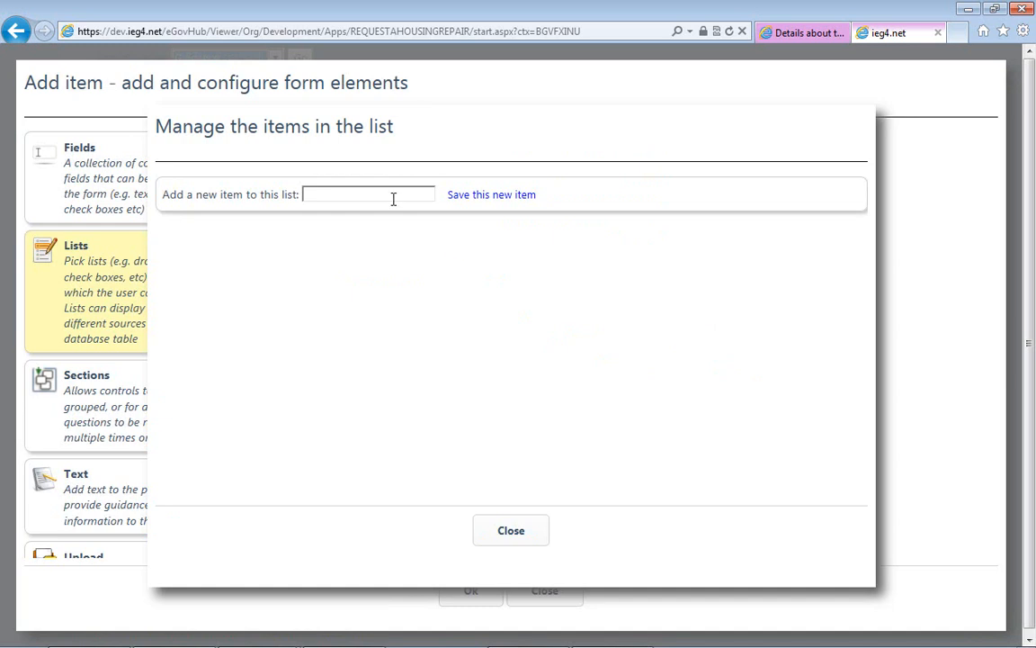
pyautogui.click(393, 199)
pyautogui.write('Kitchen')
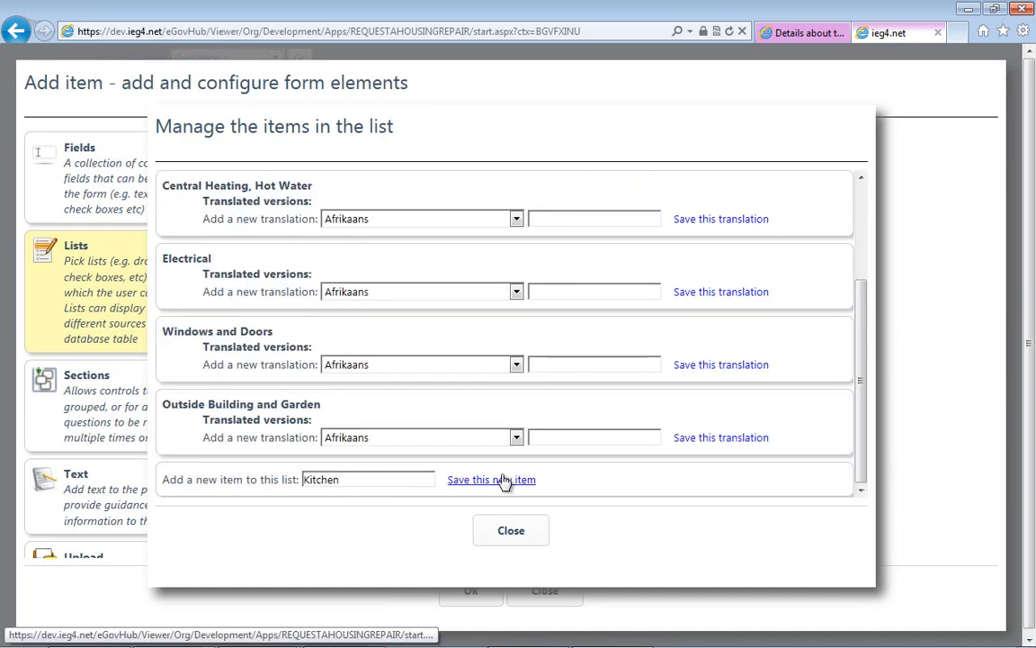
pyautogui.click(502, 480)
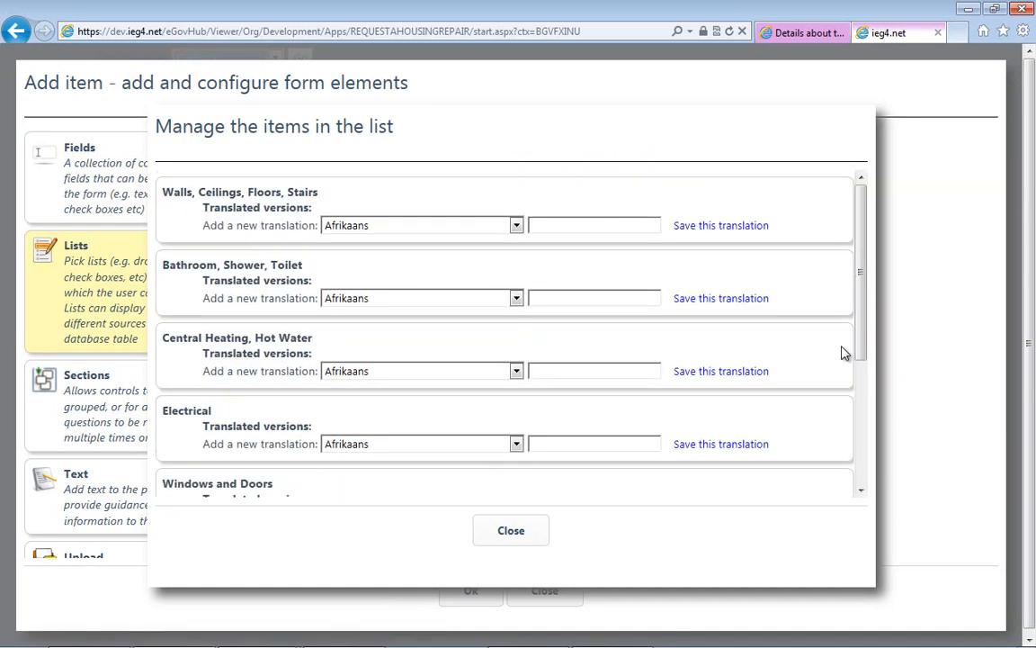
# - Review the list items, close the list management, and save the repair location drop-down to the Repair Details section
pyautogui.click(856, 386)
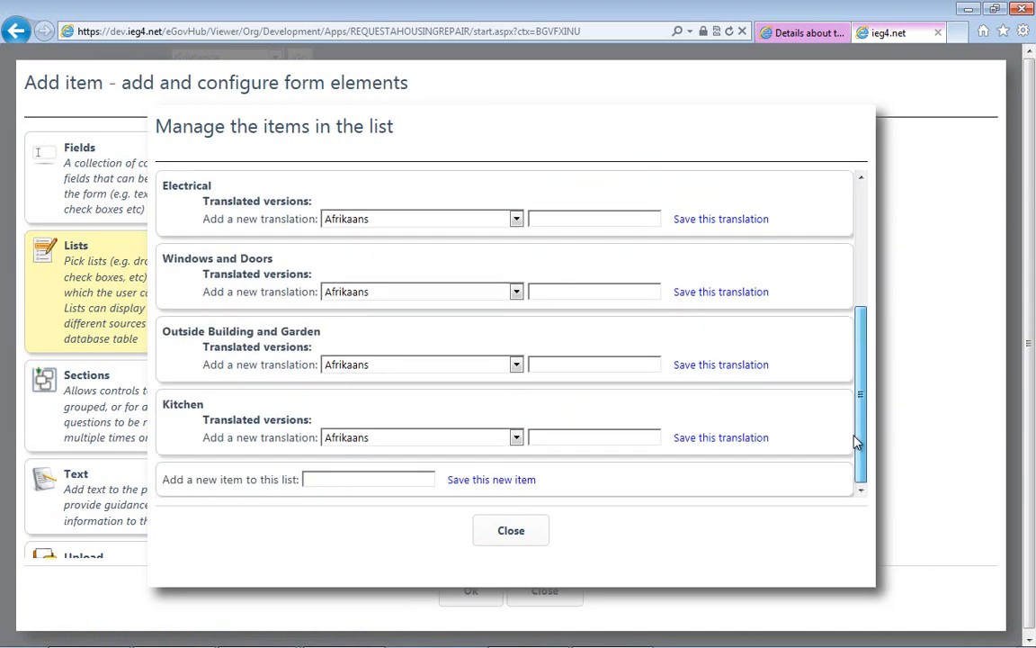
pyautogui.click(502, 545)
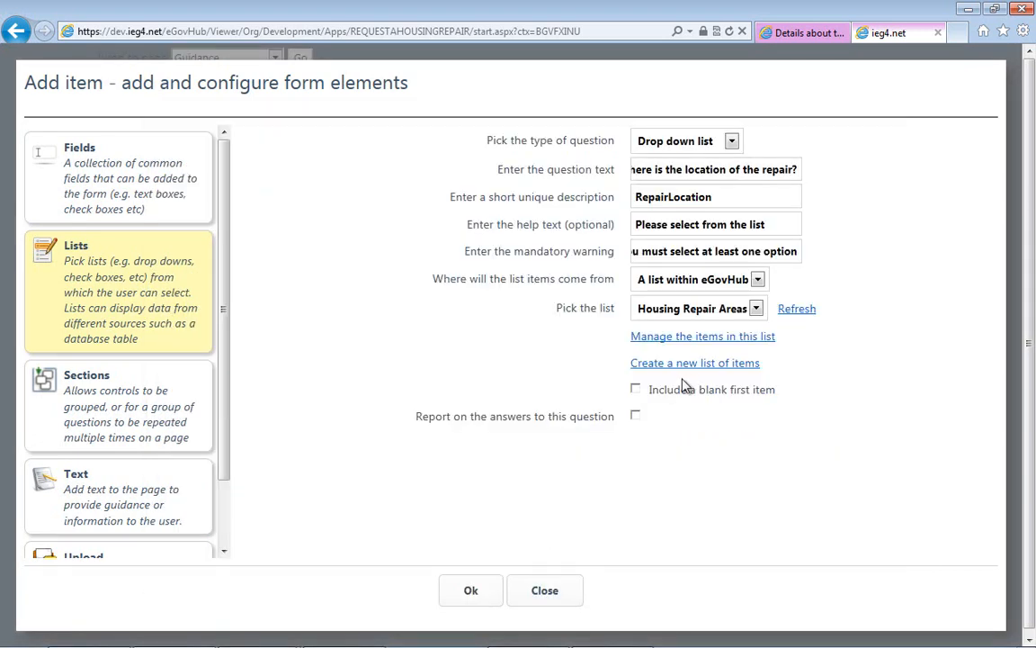
pyautogui.click(472, 593)
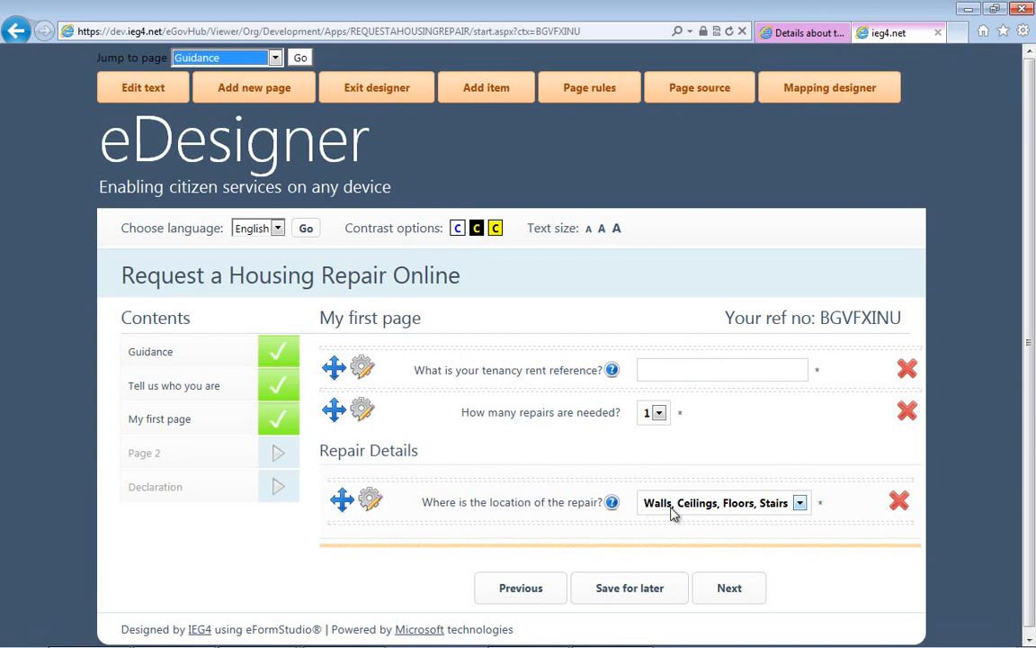
# - Check the options and the help text of the repair location question
pyautogui.click(673, 513)
pyautogui.click(672, 514)
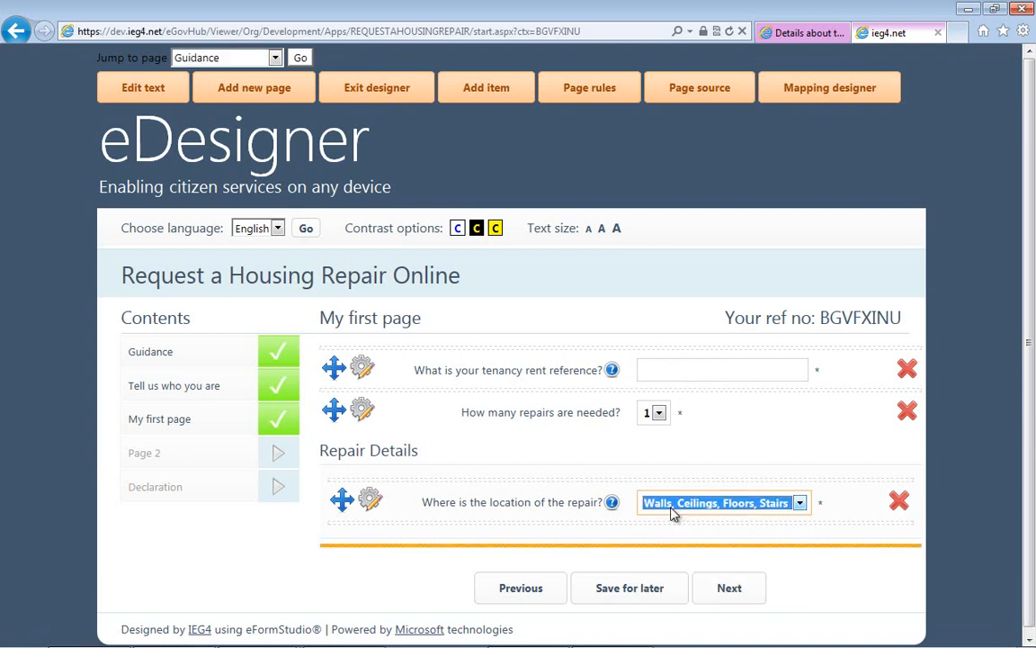
pyautogui.click(612, 509)
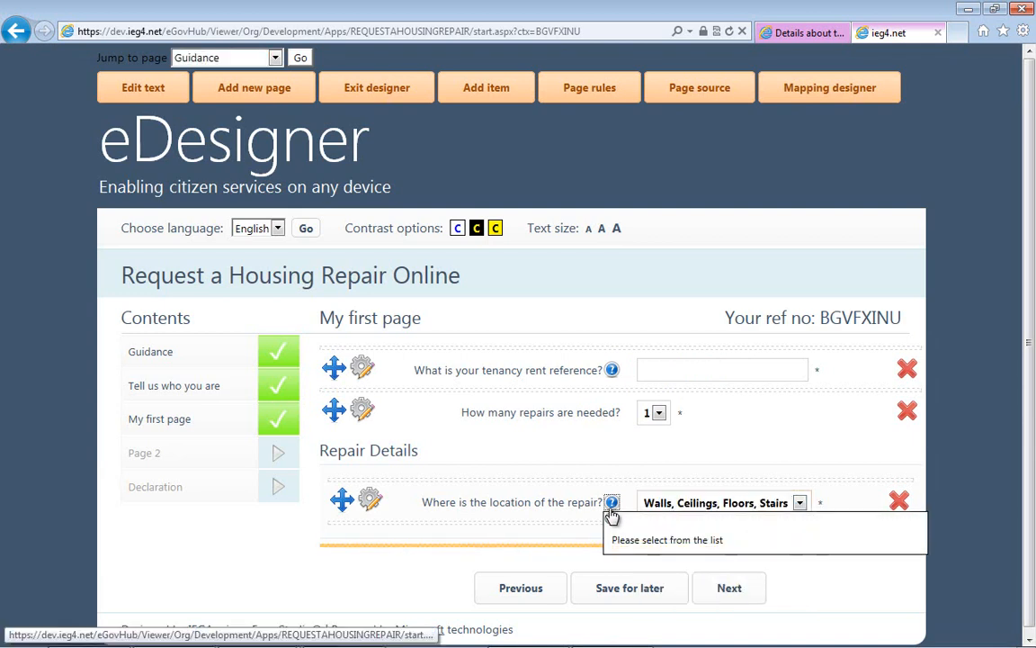
pyautogui.click(611, 520)
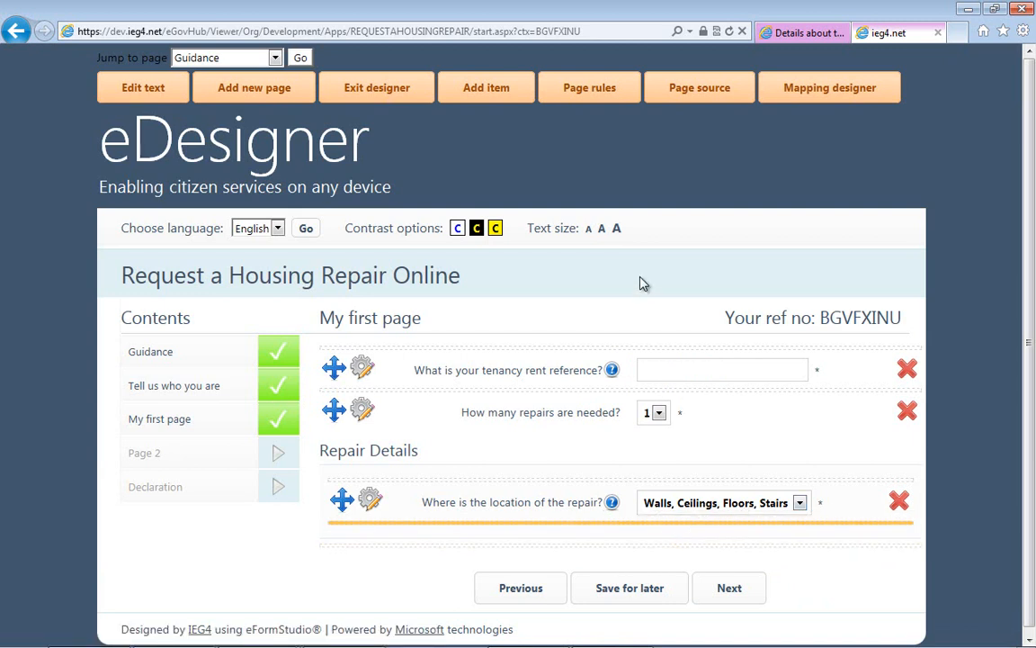
# - Add a drop-down list question with the question text "Please select an item from this list"
pyautogui.click(495, 90)
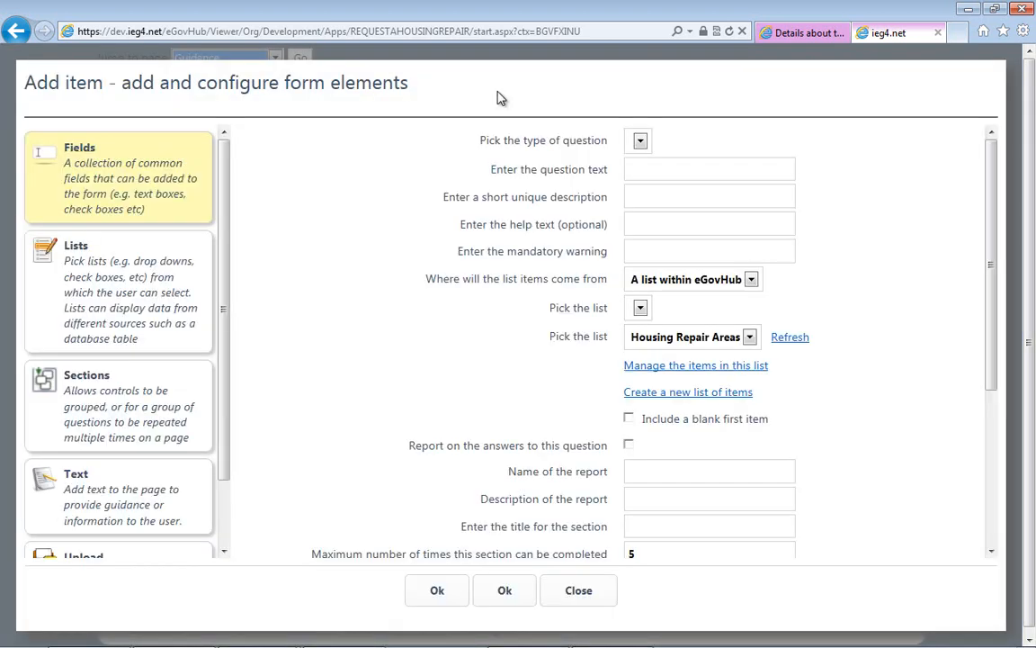
pyautogui.click(171, 295)
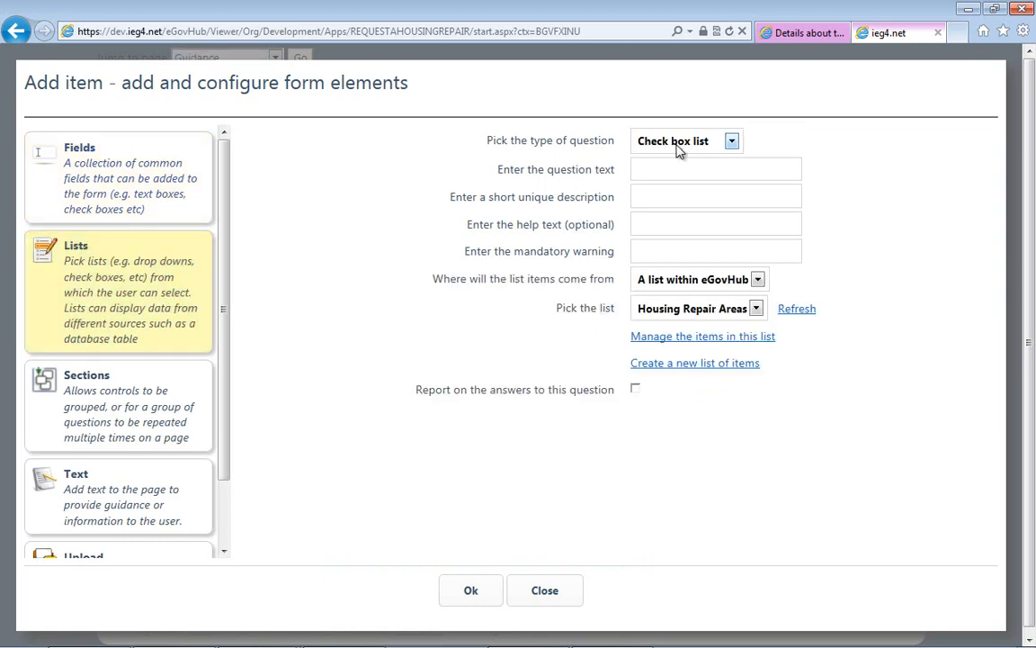
pyautogui.click(679, 144)
pyautogui.click(670, 173)
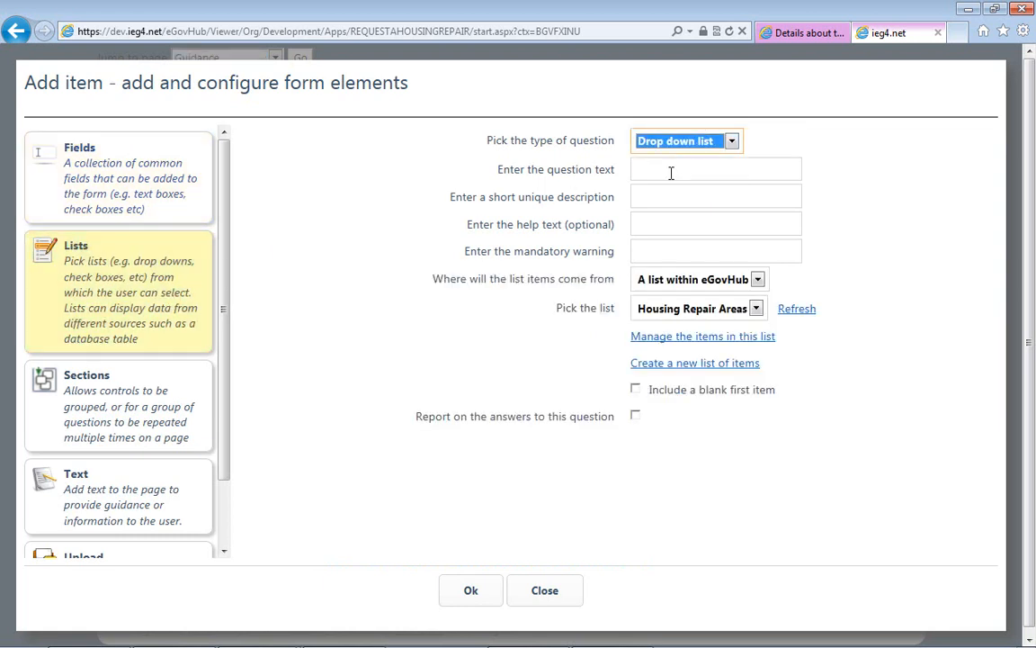
pyautogui.click(670, 171)
pyautogui.write('Plea')
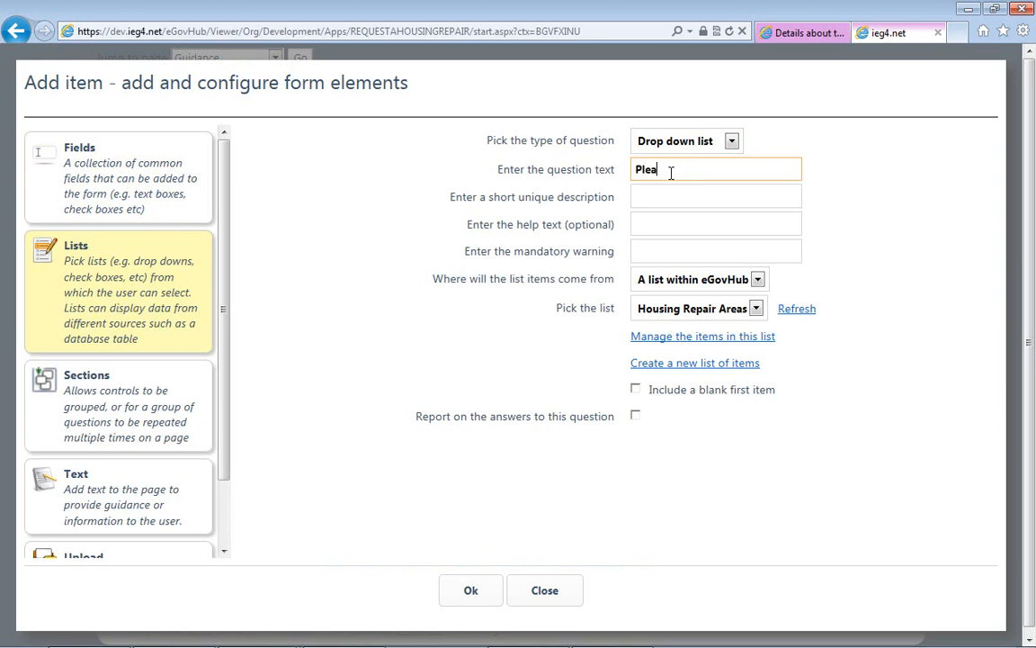
pyautogui.write('se select an itm')
pyautogui.press('BackSpace')
pyautogui.write('em from this')
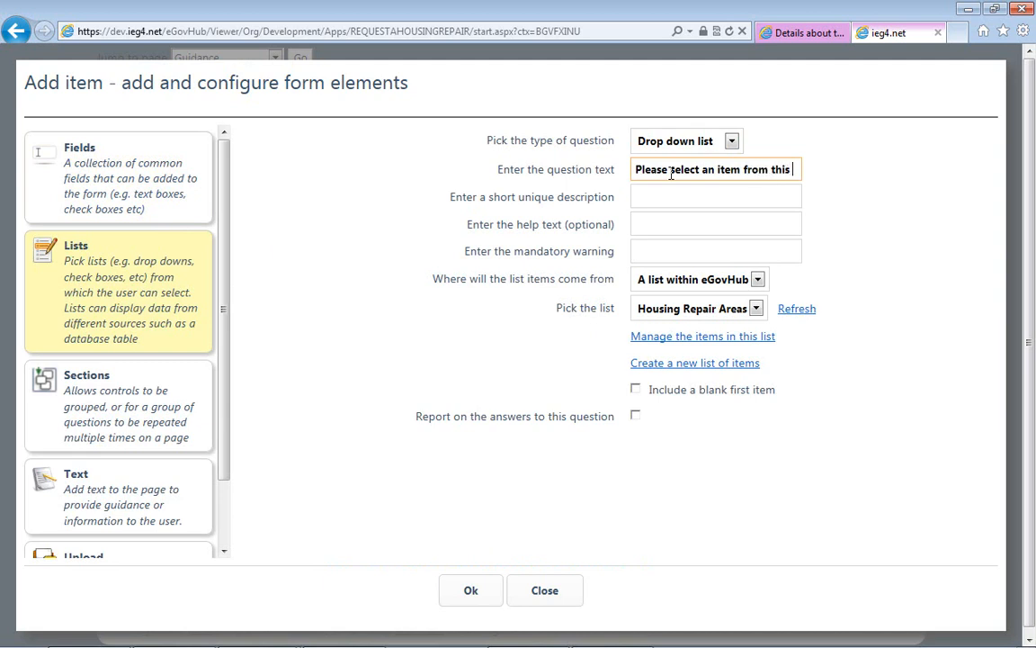
pyautogui.write(' list')
# - Enter "Bathroom List" as the question's short unique description and leave the help text empty
pyautogui.click(666, 200)
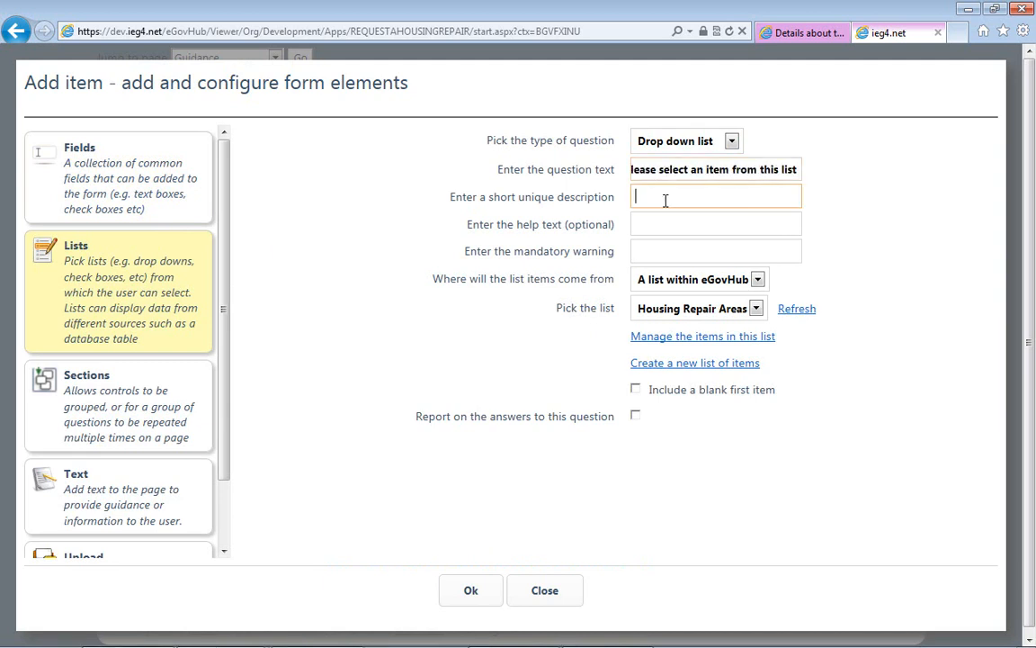
pyautogui.write('Bathroom List')
pyautogui.press('Tab')
pyautogui.write('You')
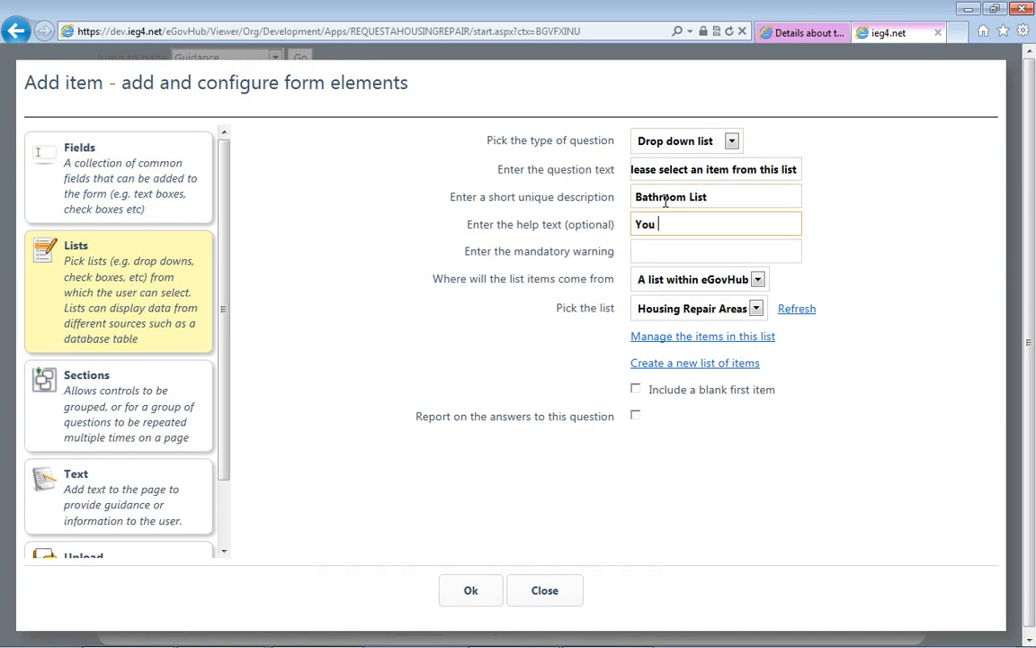
pyautogui.press('BackSpace')
pyautogui.press('BackSpace')
pyautogui.press('Tab')
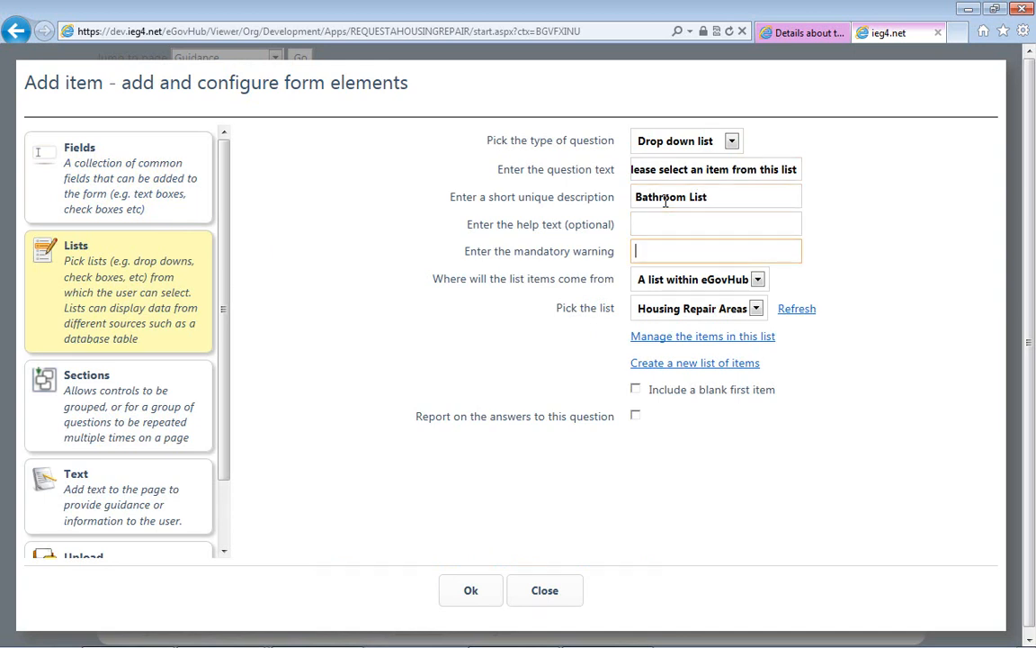
# - Enter "You must select at least one item" as the mandatory warning
pyautogui.write('You must select at')
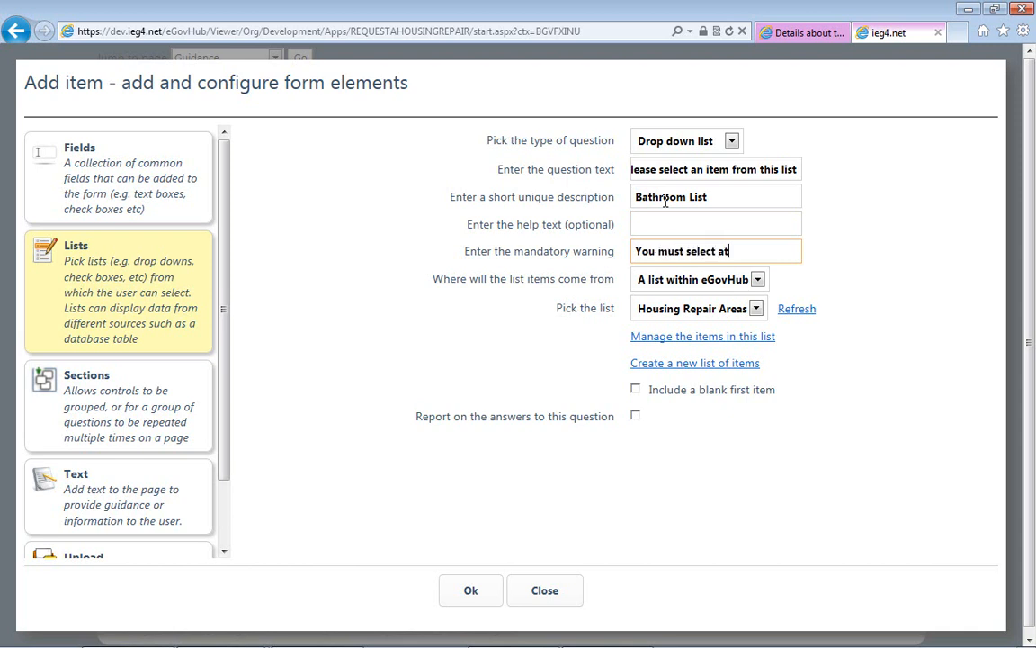
pyautogui.write(' lead')
pyautogui.write('t one item')
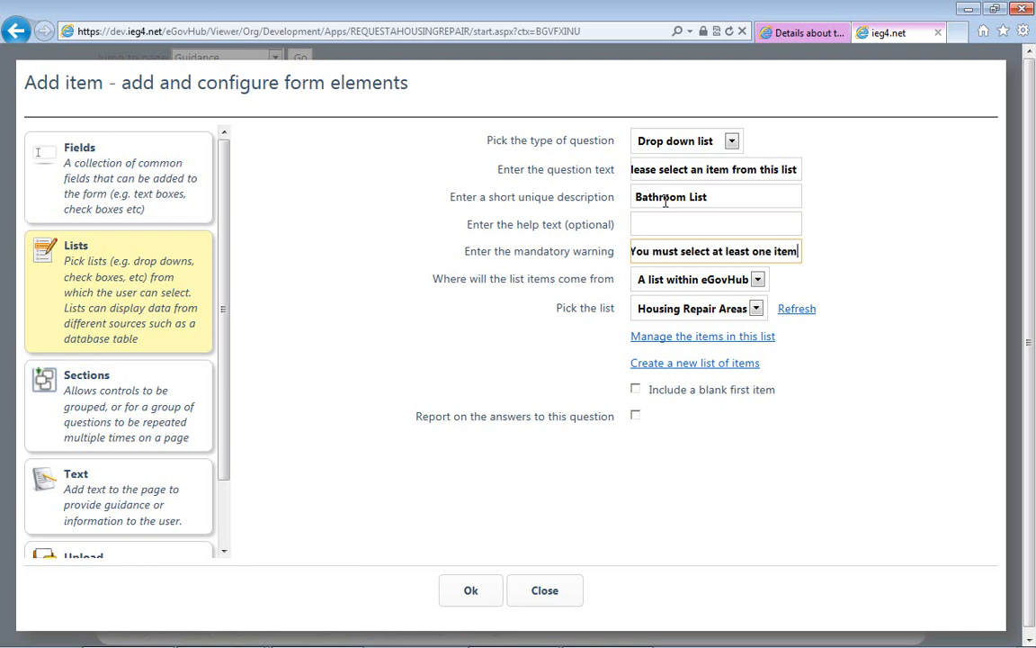
pyautogui.press('Tab')
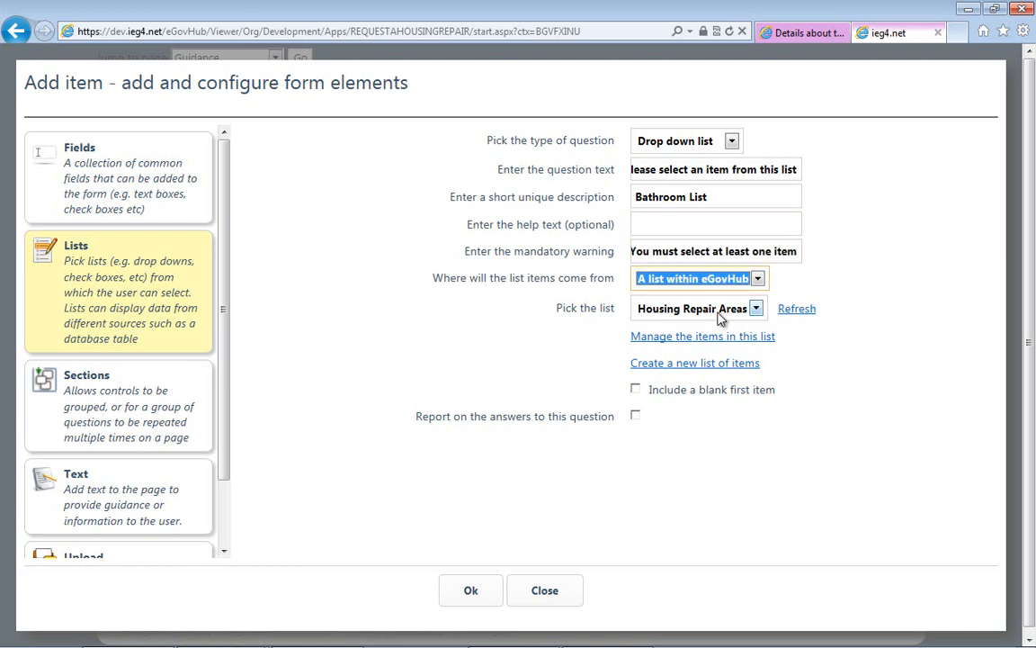
# - Create a new list of items named "Bathroom Issues" without a description
pyautogui.click(699, 365)
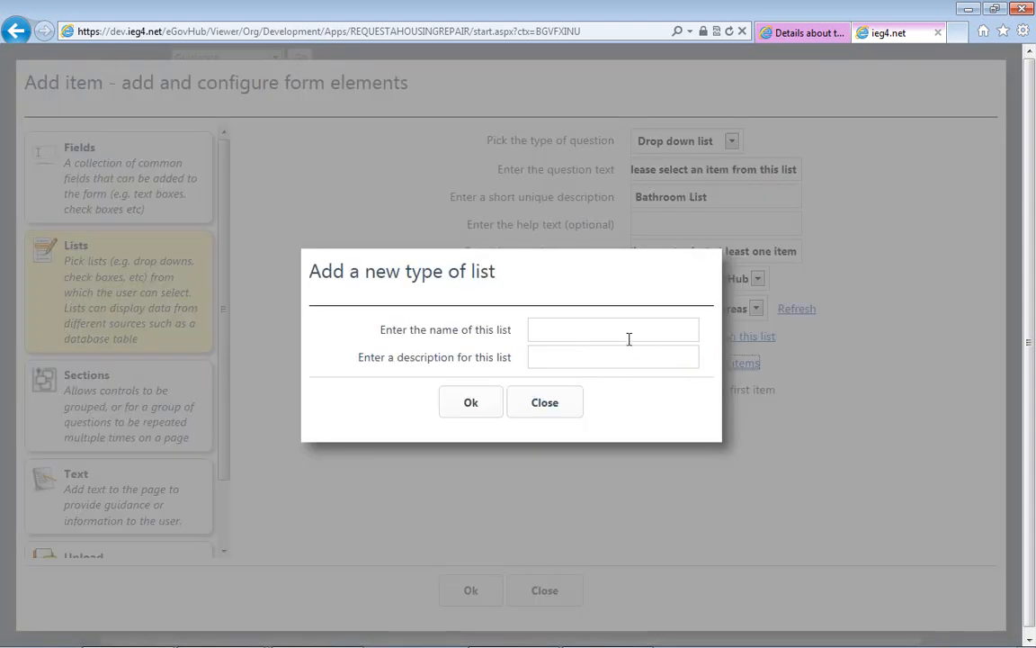
pyautogui.click(616, 335)
pyautogui.write('Bathroom')
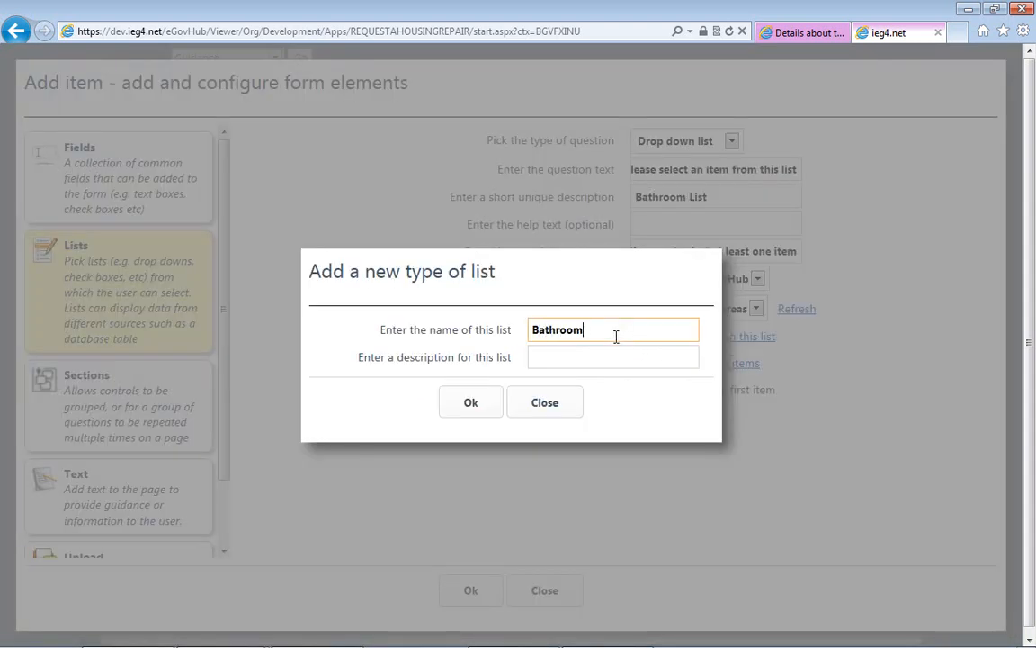
pyautogui.write(' ISSU')
pyautogui.press('BackSpace')
pyautogui.press('BackSpace')
pyautogui.press('BackSpace')
pyautogui.write('ssue')
pyautogui.click(461, 402)
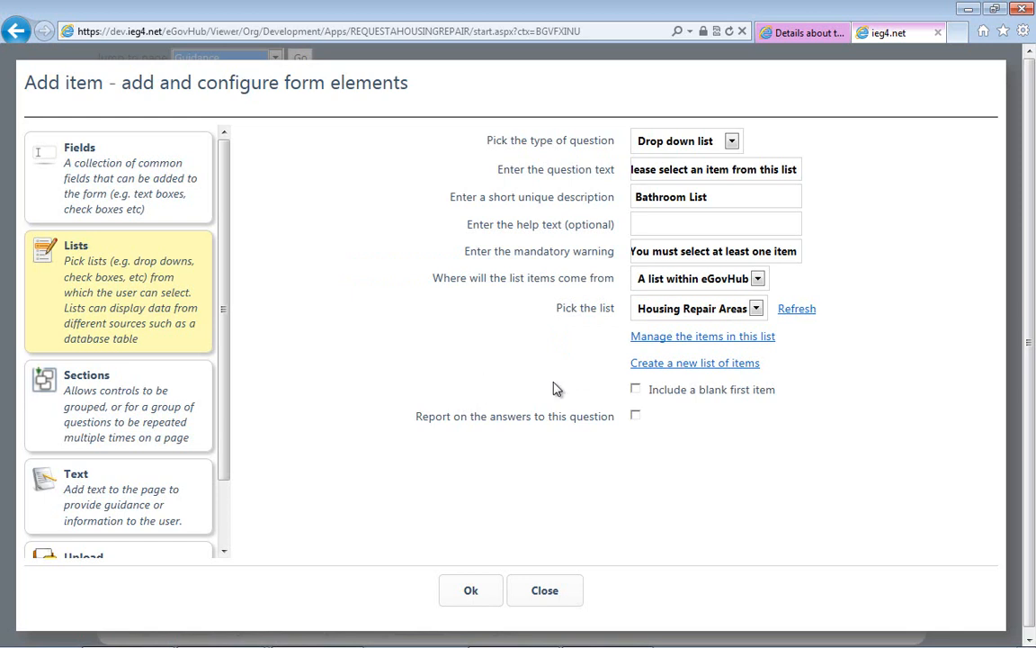
# - Refresh the available lists and pick Bathroom Issues as the question's list
pyautogui.click(788, 309)
pyautogui.click(757, 308)
pyautogui.click(719, 339)
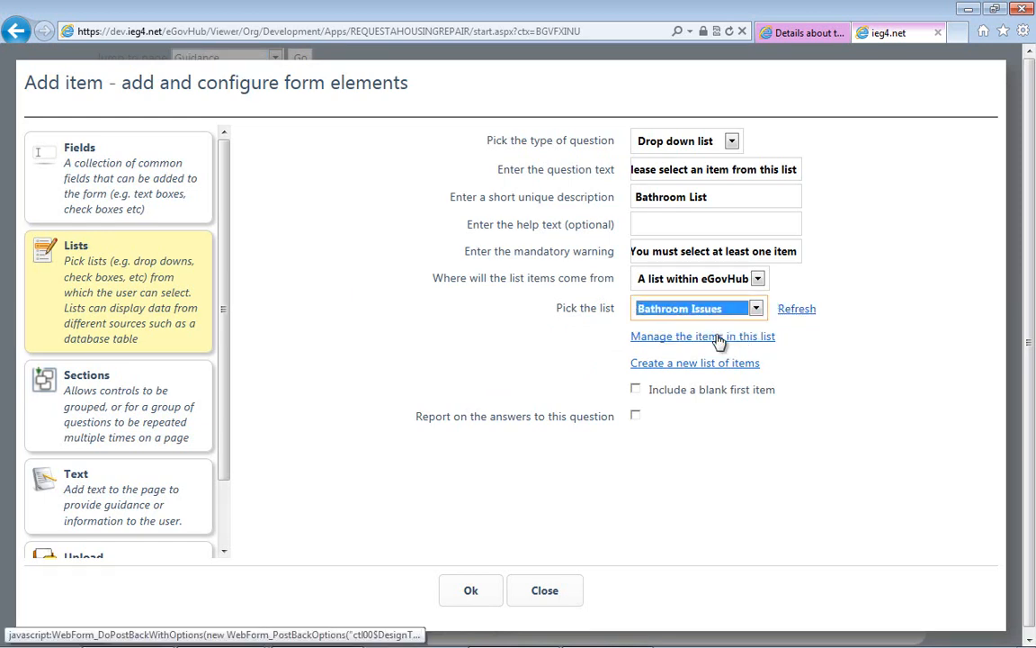
# - Add the bathroom repair items, including "Toilet - Seat Damaged", to the Bathroom Issues list and save the drop-down question to the page
pyautogui.click(718, 337)
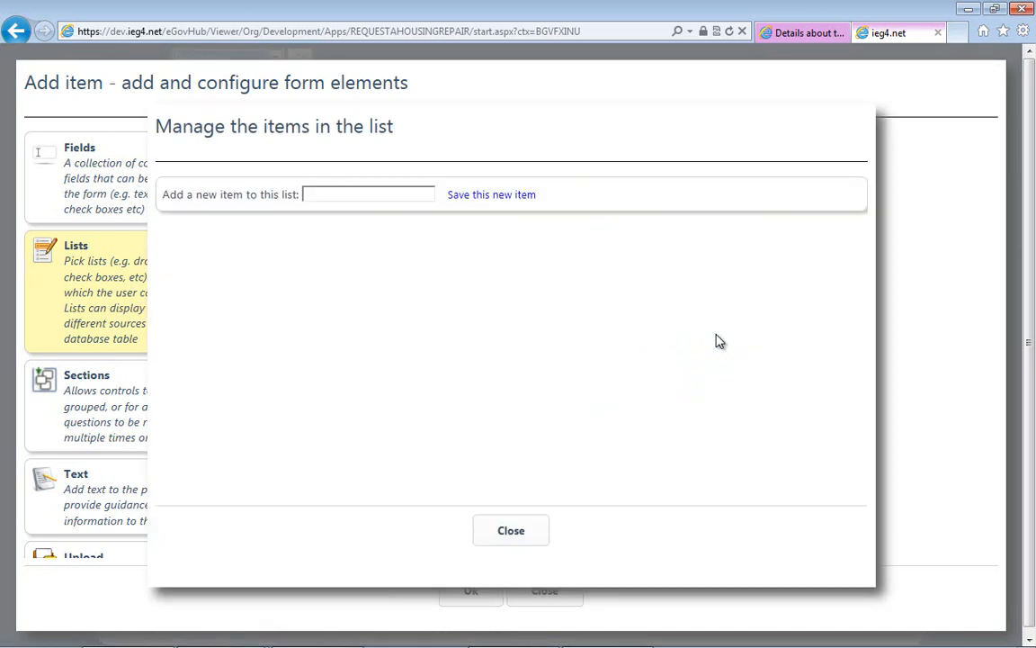
pyautogui.click(402, 479)
pyautogui.write('Toilet - Seat Damaged')
pyautogui.click(483, 484)
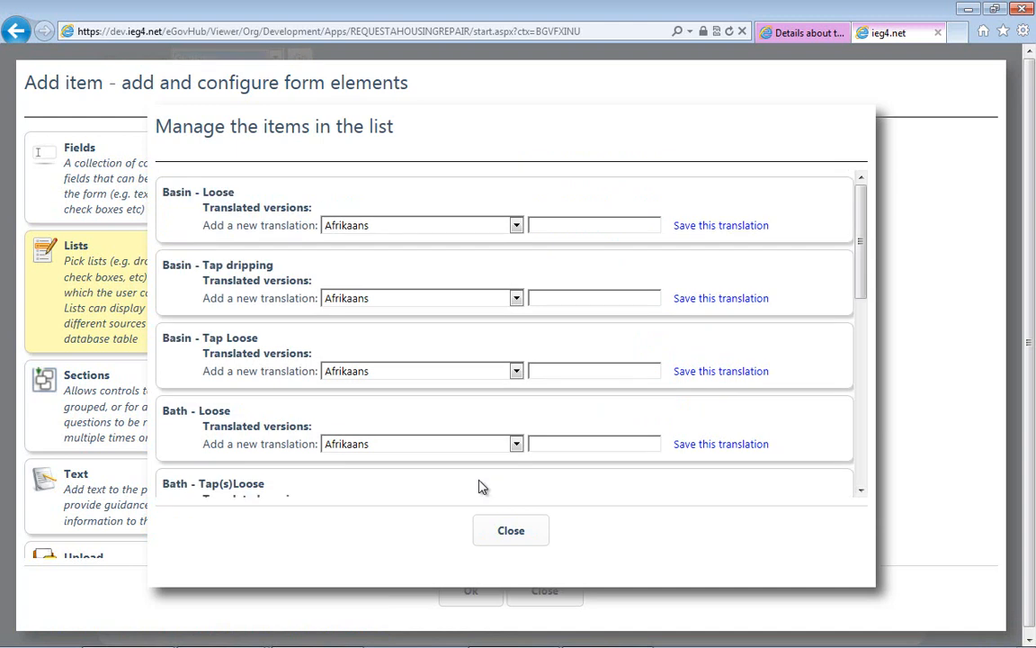
pyautogui.click(492, 528)
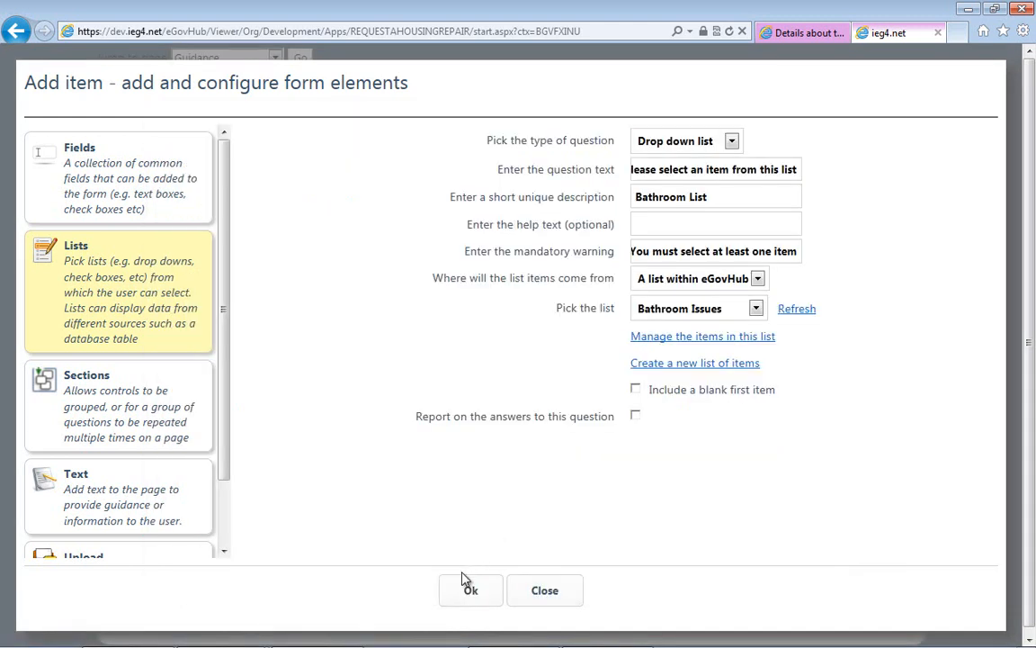
pyautogui.click(465, 591)
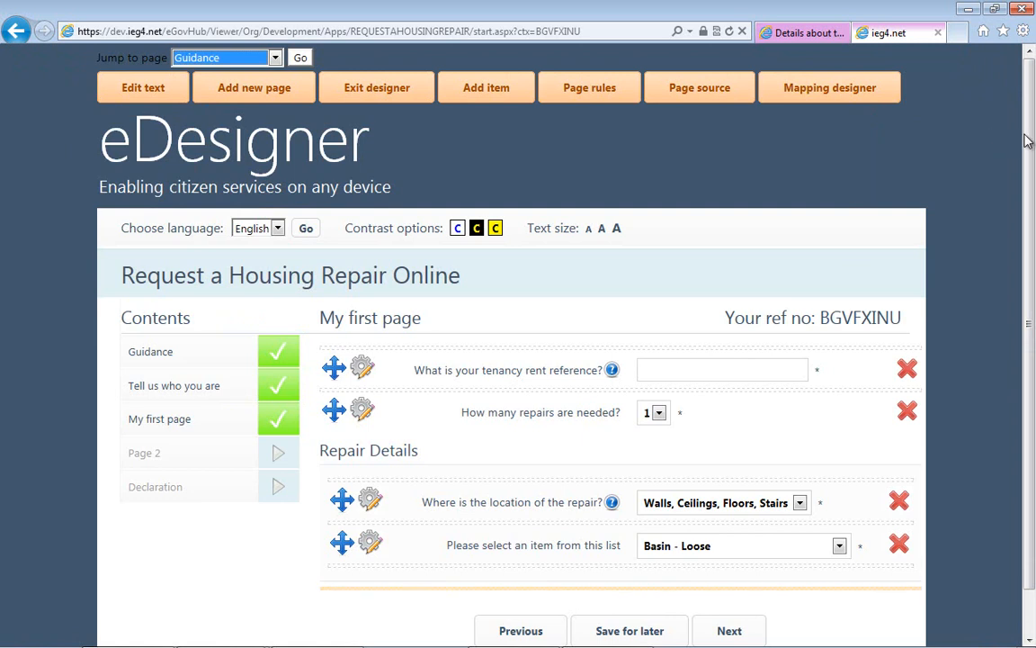
pyautogui.scroll(-1, 1007, 295)
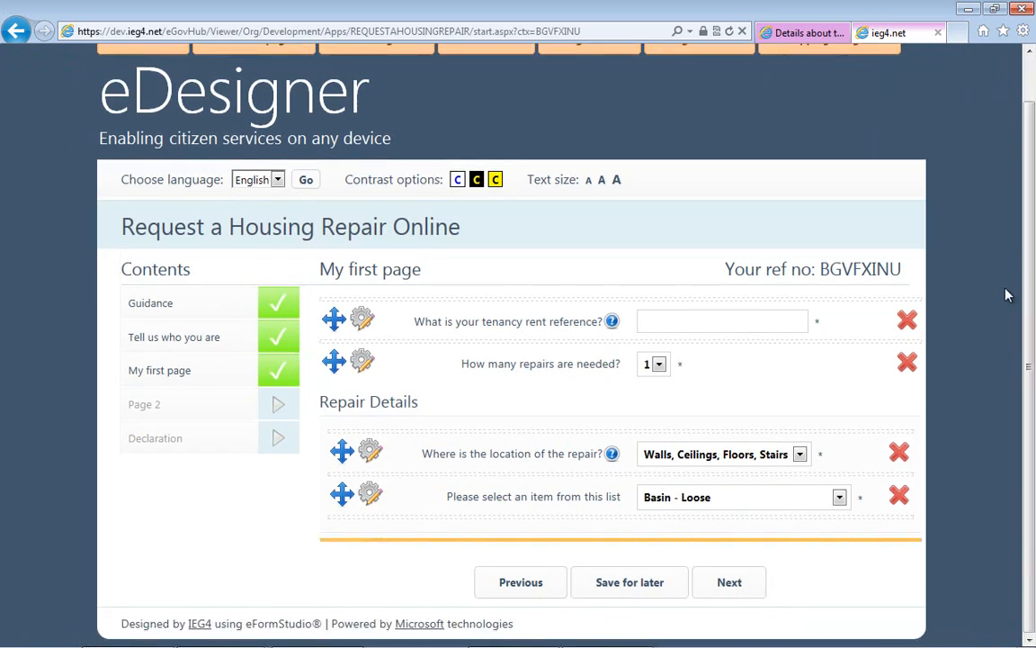
pyautogui.hotkey('alt', 'Tab')
pyautogui.press('Escape')
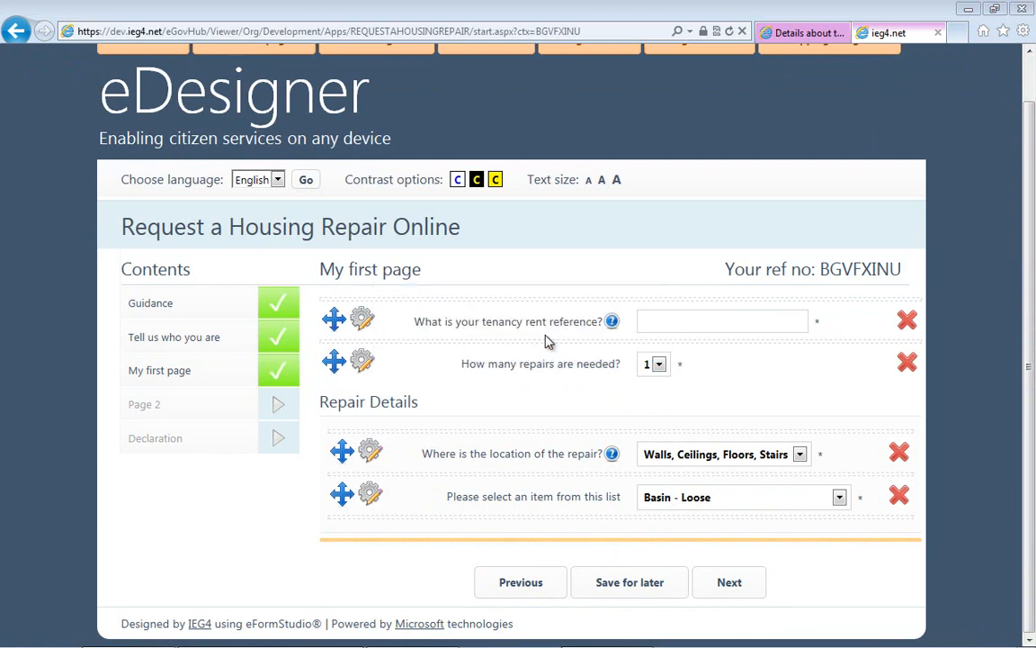
# - Add a file(s) upload item with a short unique description for repair images to the page
pyautogui.scroll(1, 548, 340)
pyautogui.click(470, 93)
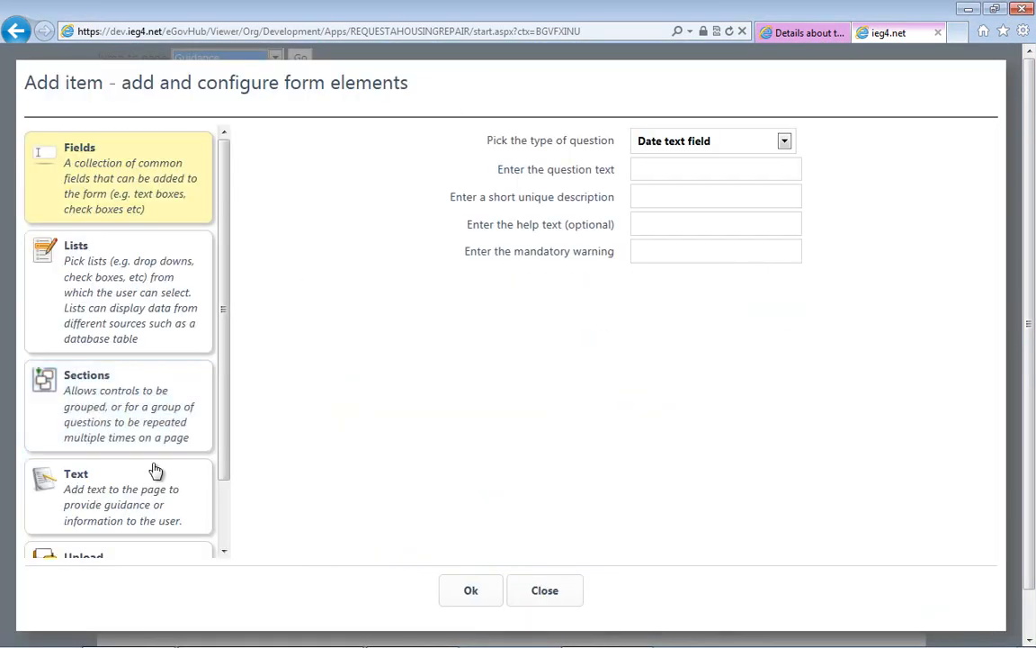
pyautogui.scroll(-1, 223, 359)
pyautogui.click(112, 463)
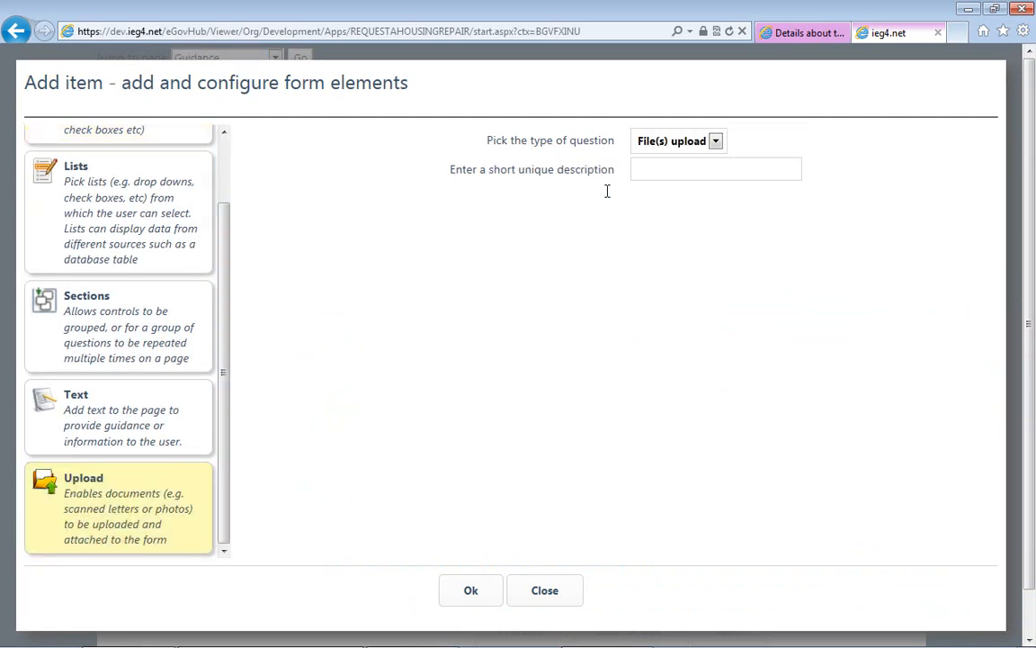
pyautogui.click(664, 169)
pyautogui.write('Repaird')
pyautogui.press('BackSpace')
pyautogui.write('Images')
pyautogui.click(472, 599)
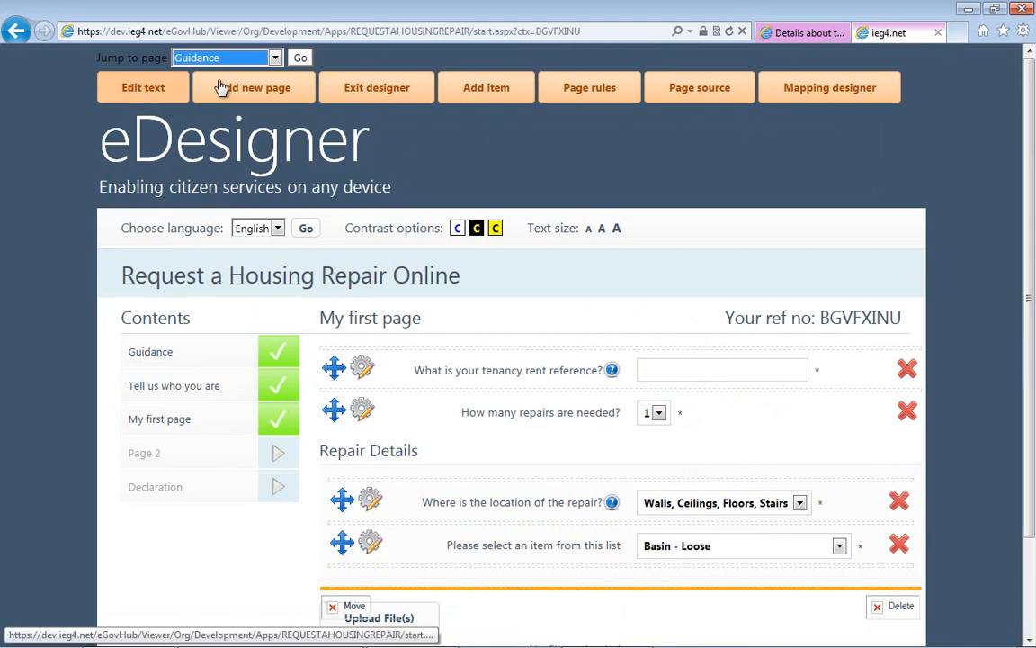
# - Exit the designer and test the repeating Repair Details section by setting the number of repairs to 2 and back to 1
pyautogui.click(388, 97)
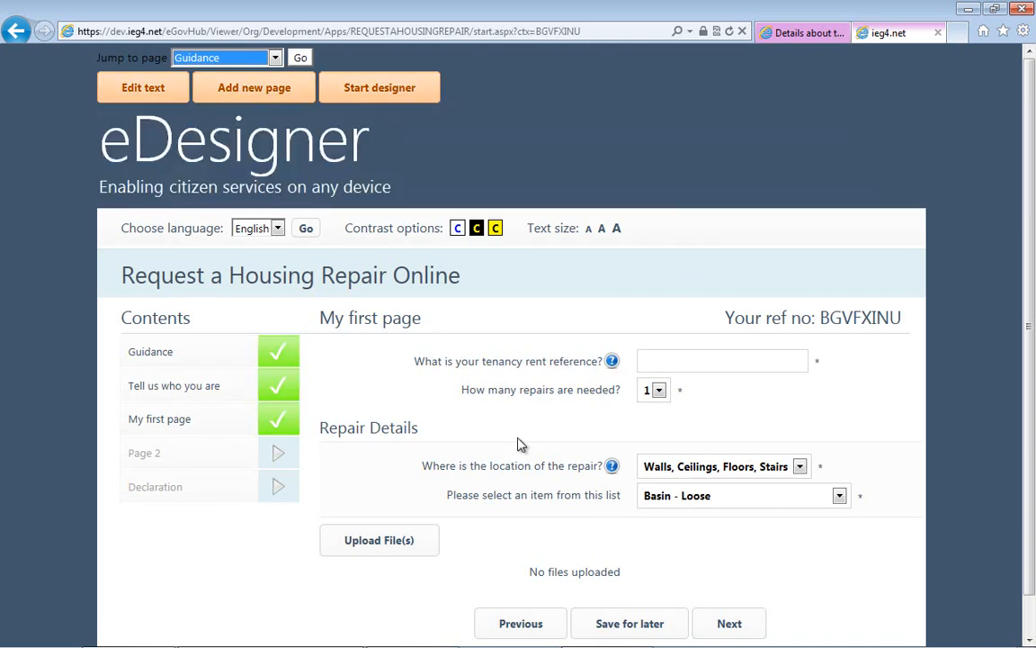
pyautogui.click(658, 389)
pyautogui.click(654, 419)
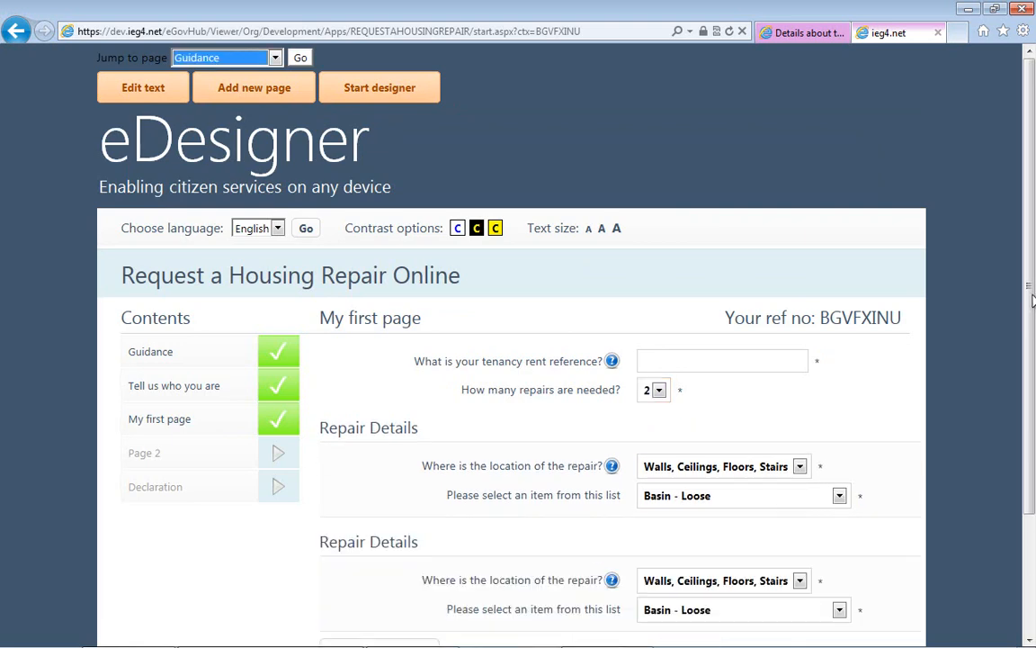
pyautogui.moveTo(1032, 300); pyautogui.dragTo(1035, 341)
pyautogui.click(658, 338)
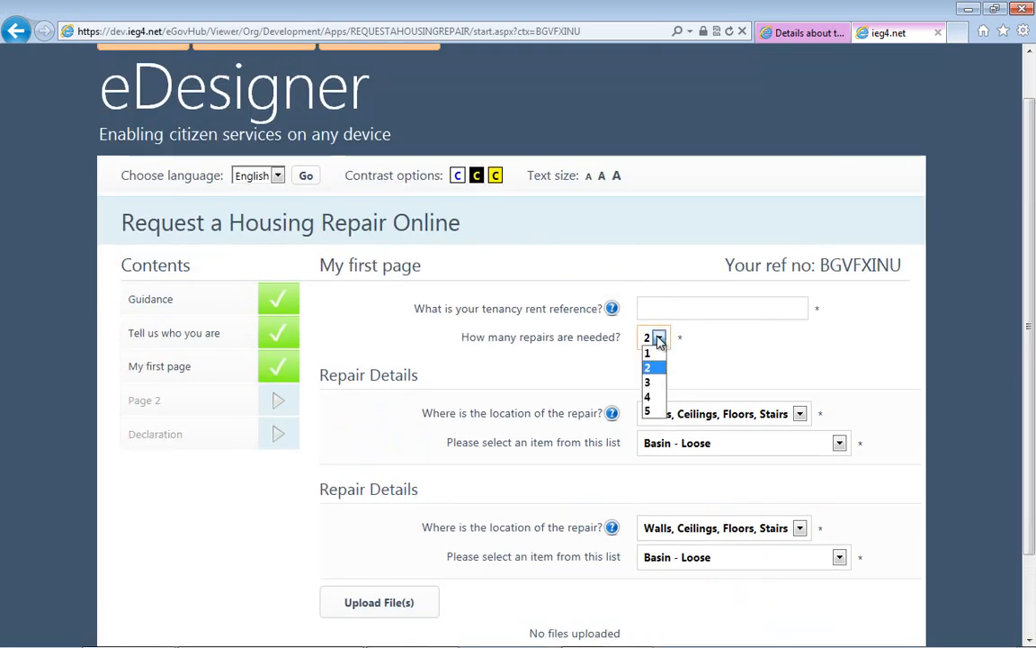
pyautogui.click(651, 354)
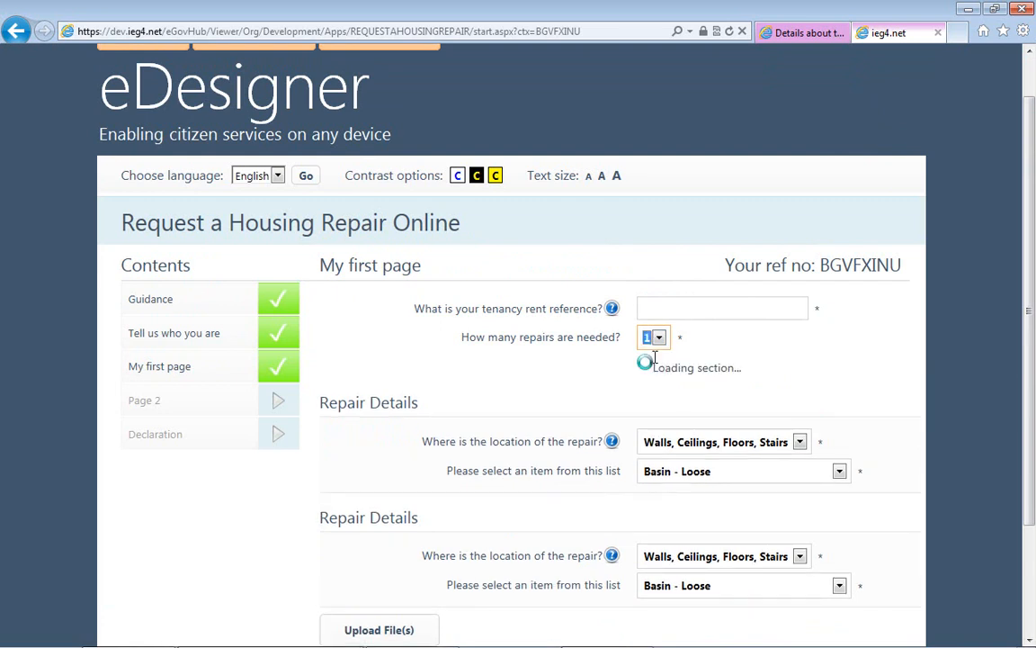
pyautogui.moveTo(1028, 278); pyautogui.dragTo(1028, 313)
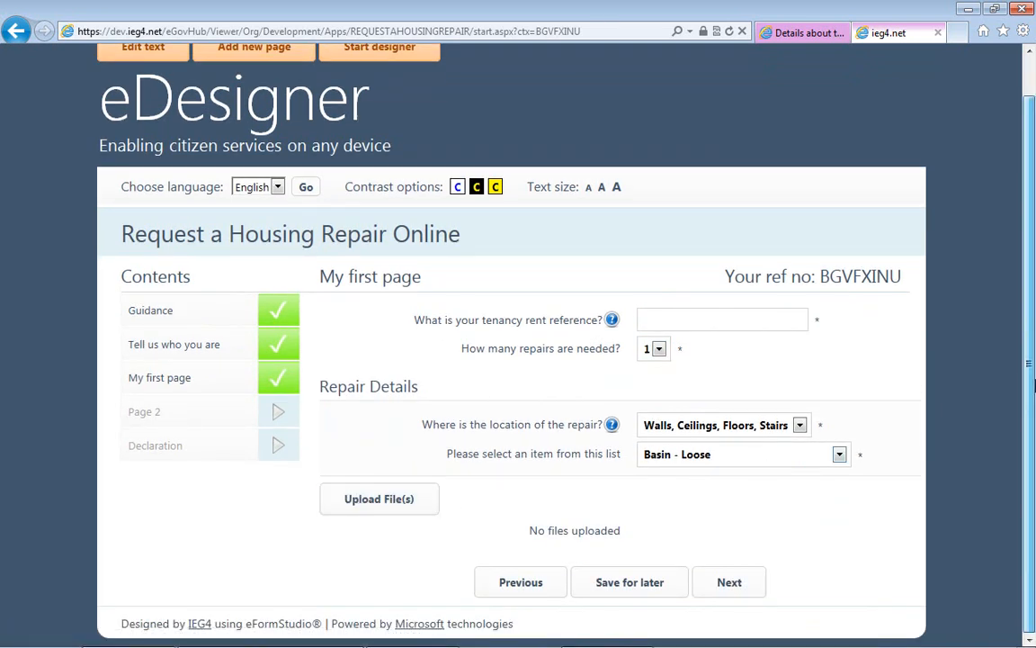
# - Start the designer and add a rich text item with the short unique description "Photos"
pyautogui.scroll(1, 630, 269)
pyautogui.click(377, 86)
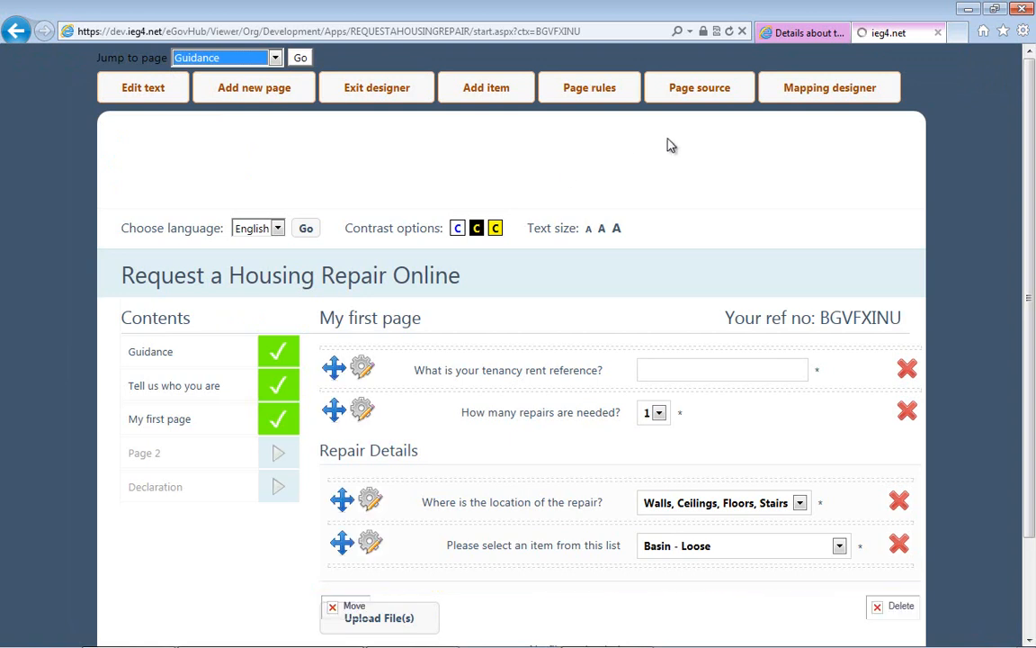
pyautogui.click(503, 94)
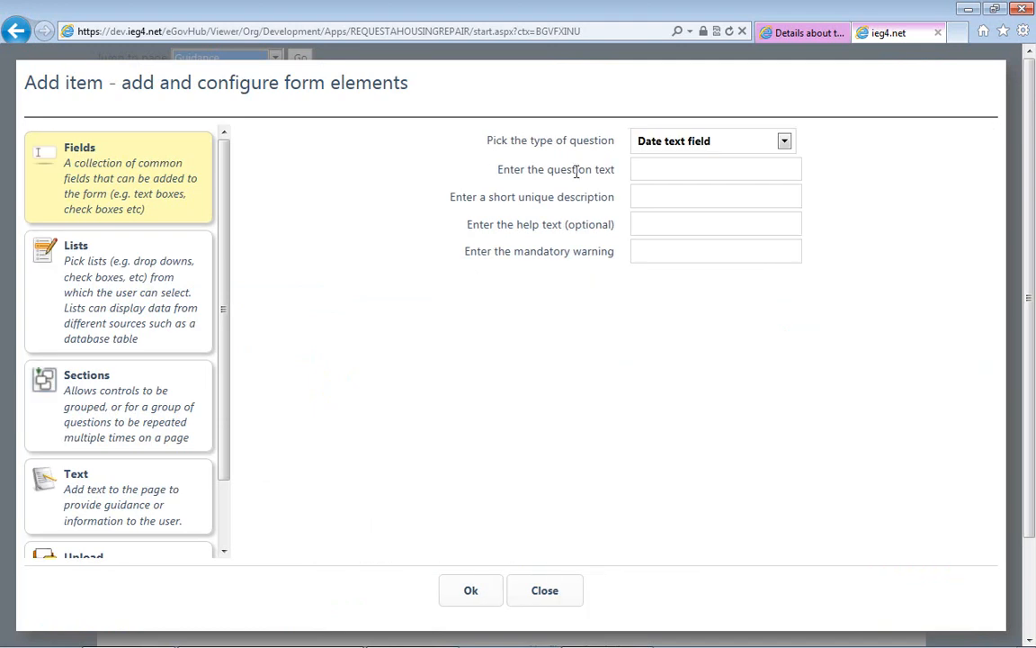
pyautogui.scroll(-2, 143, 377)
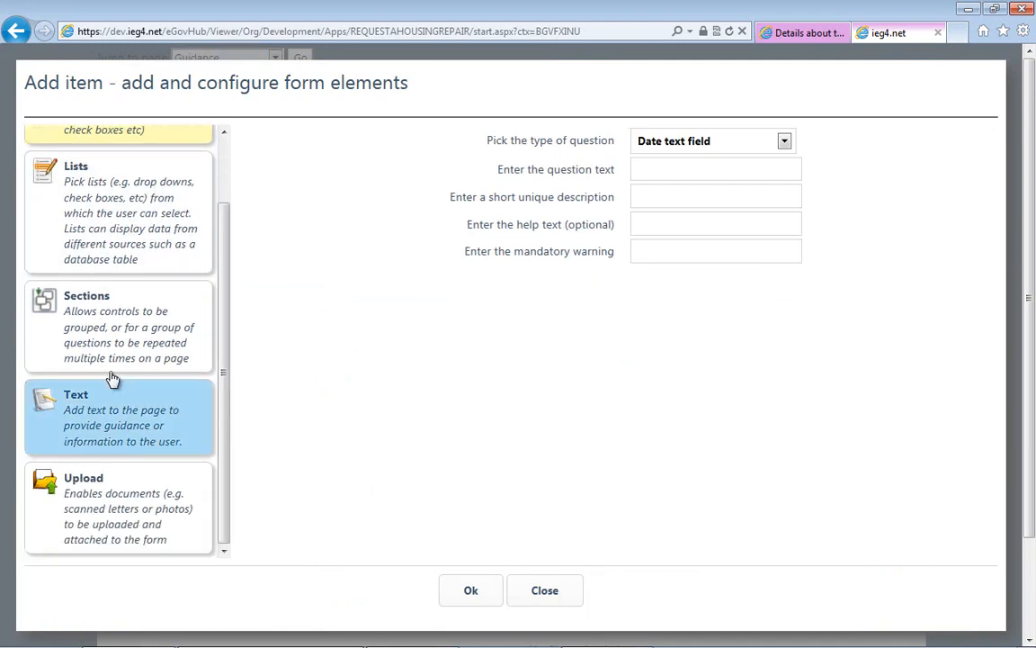
pyautogui.click(106, 436)
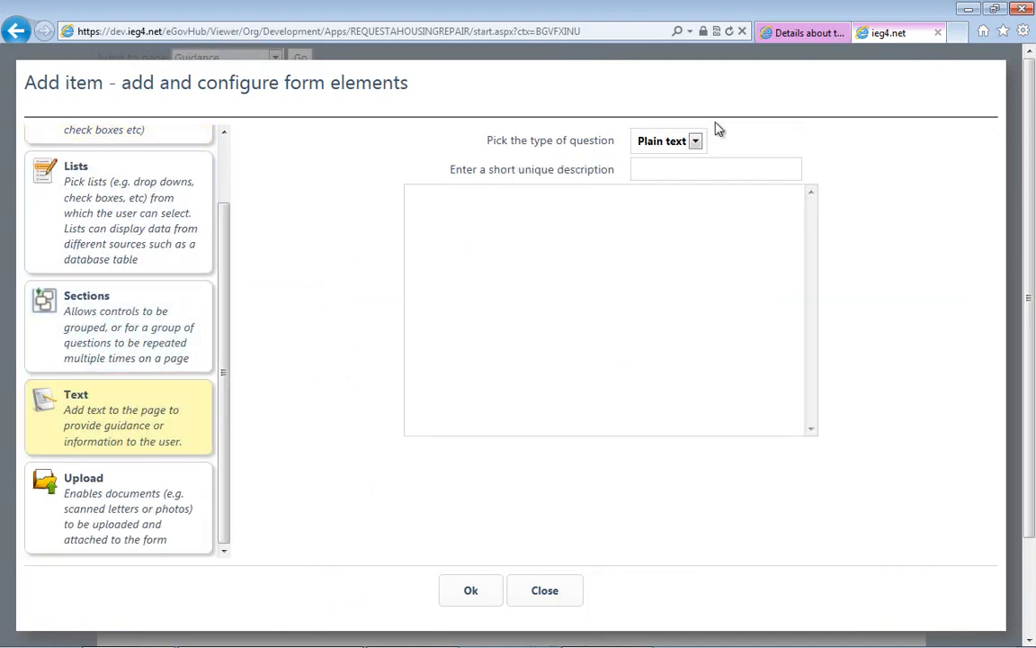
pyautogui.click(665, 142)
pyautogui.click(655, 171)
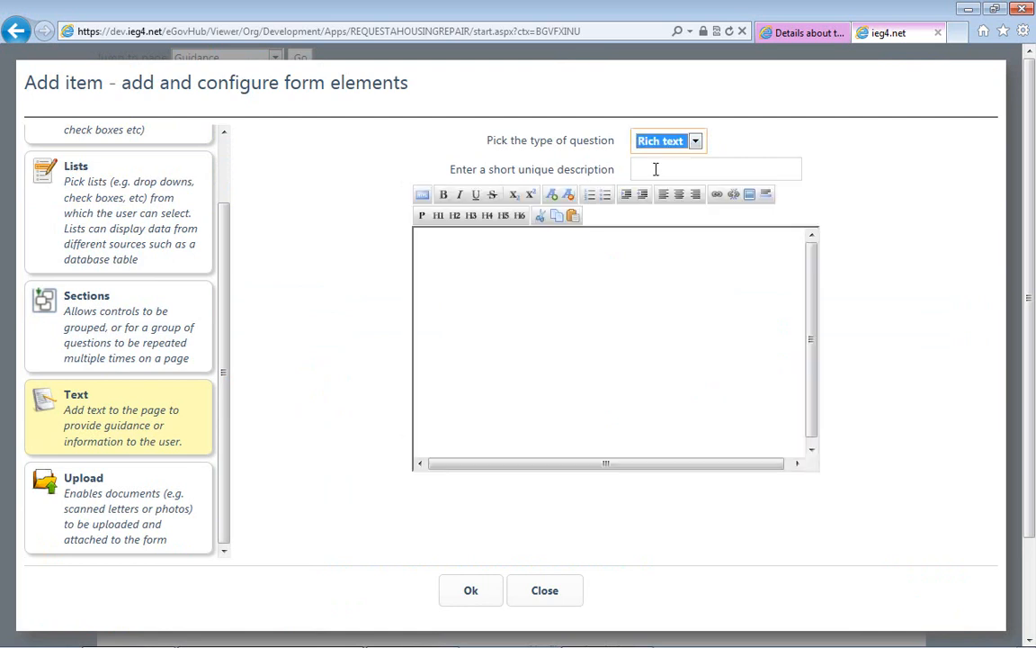
pyautogui.click(656, 169)
pyautogui.write('Pho')
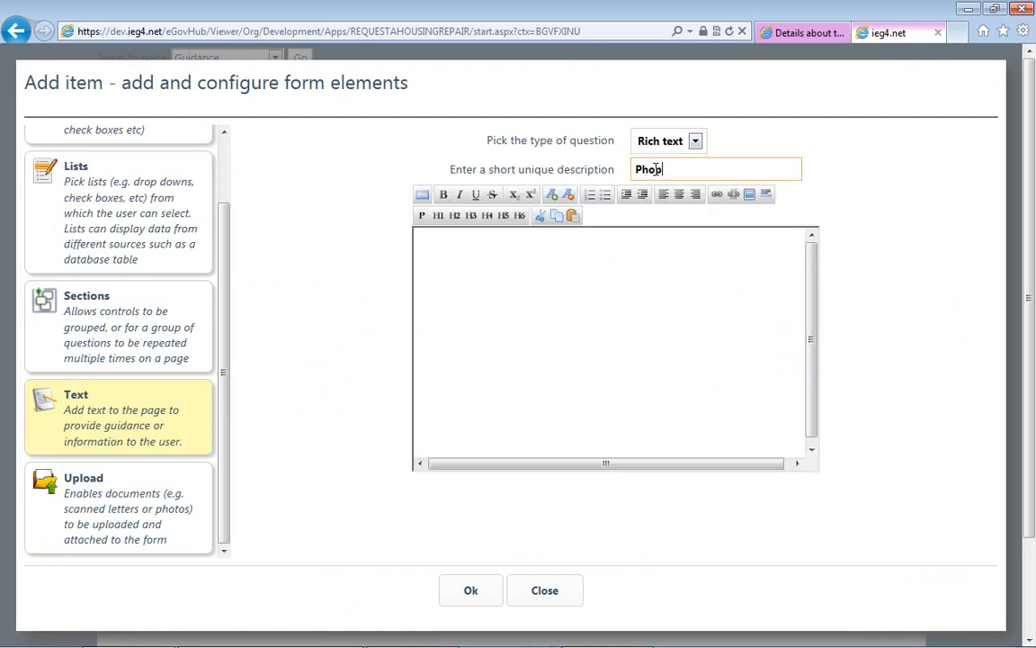
pyautogui.write('tos')
# - Enter the guidance text "If you have a photo of the damage you can upload this here." as the rich text body
pyautogui.click(592, 236)
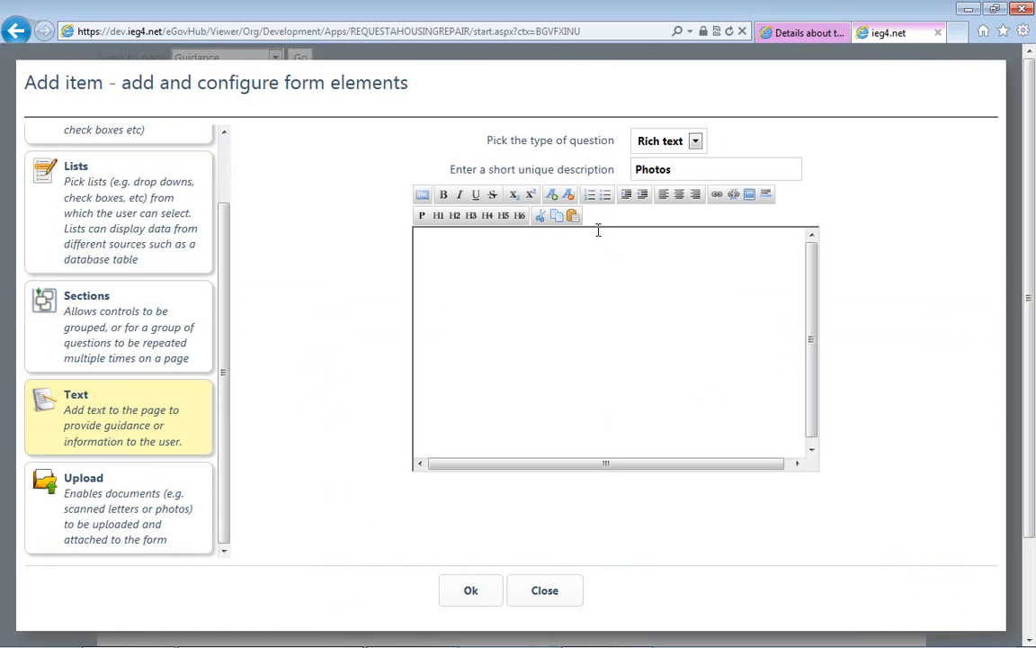
pyautogui.write('If you have a p')
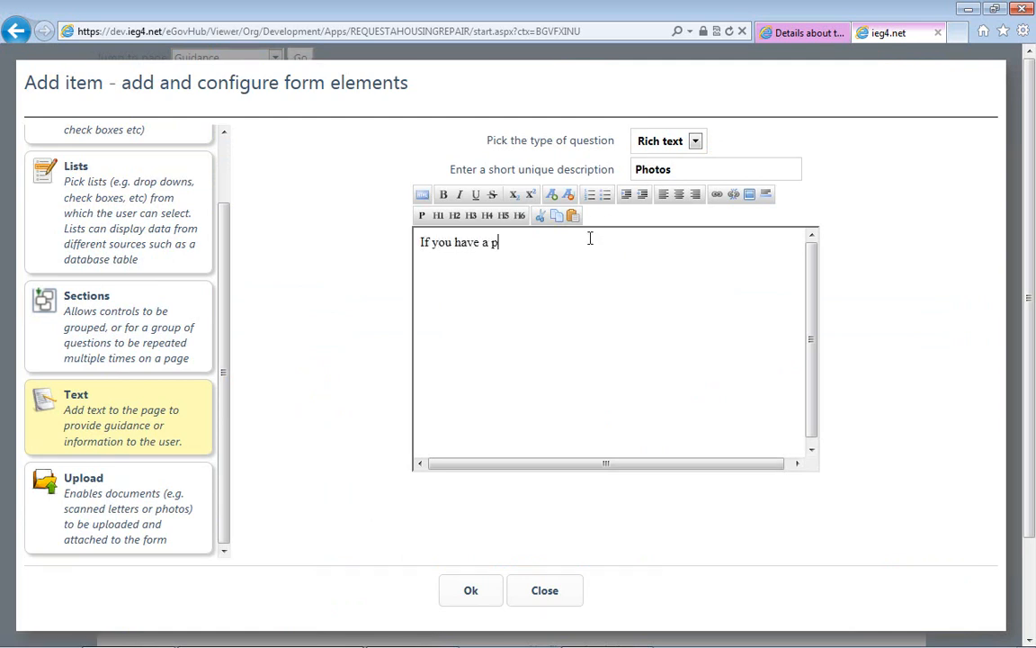
pyautogui.write('hoto of the damage you can upload ')
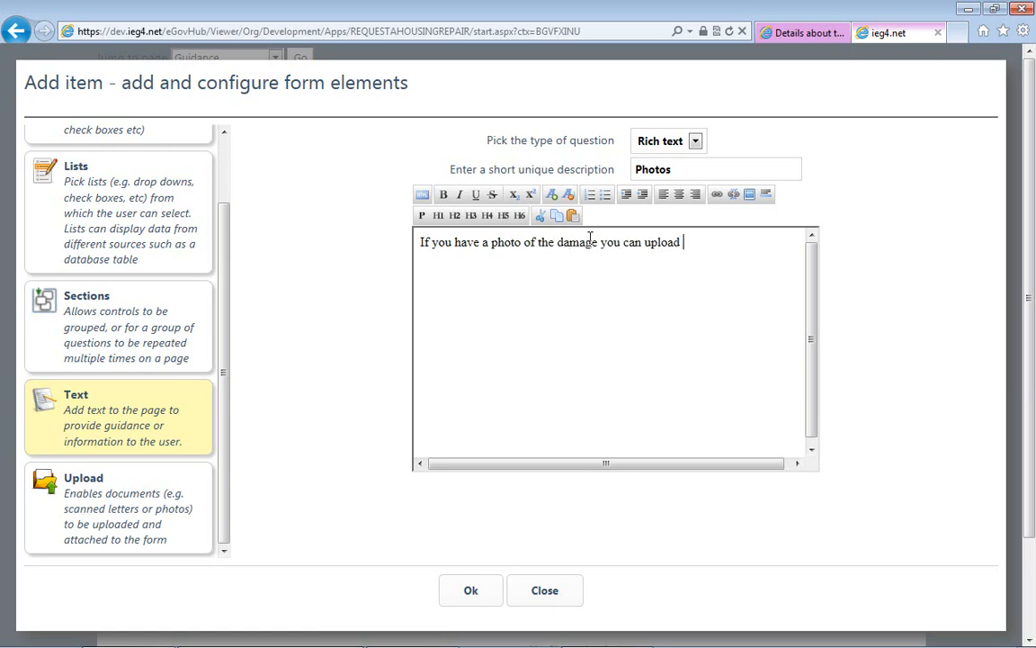
pyautogui.write('this here')
# - Insert the line "Uploading Photos" above the guidance sentence and format it as an H4 heading
pyautogui.write('Uploading P')
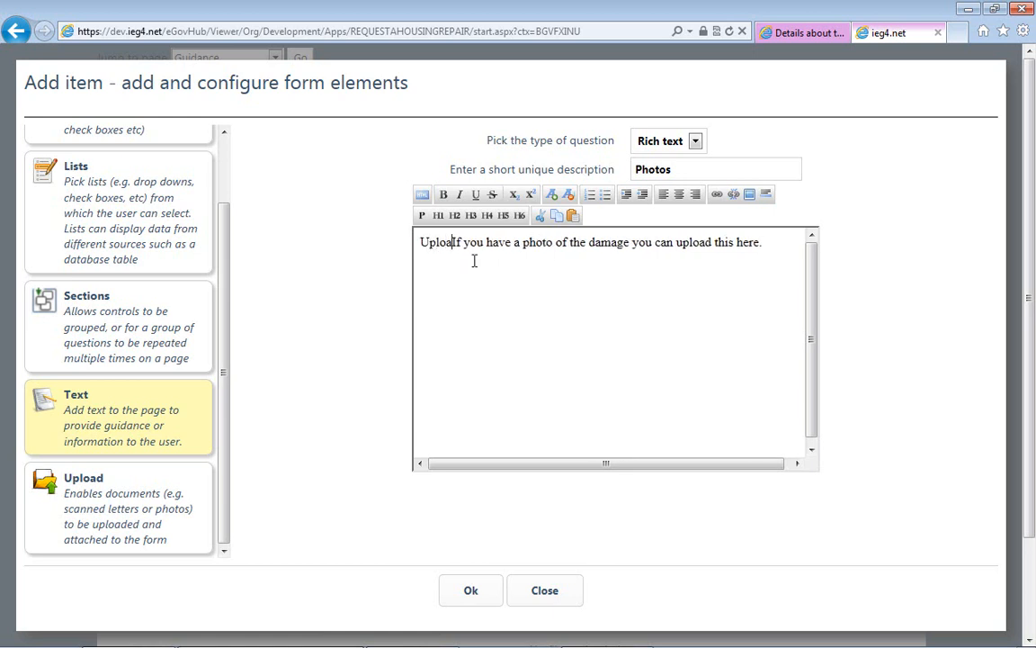
pyautogui.write('hotos')
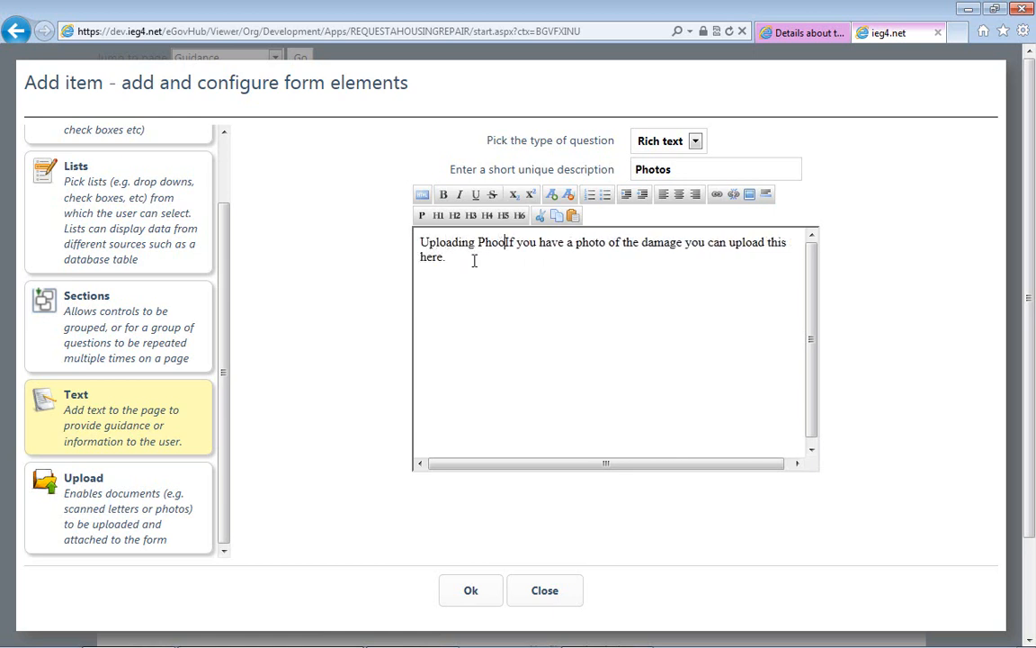
pyautogui.press('Return')
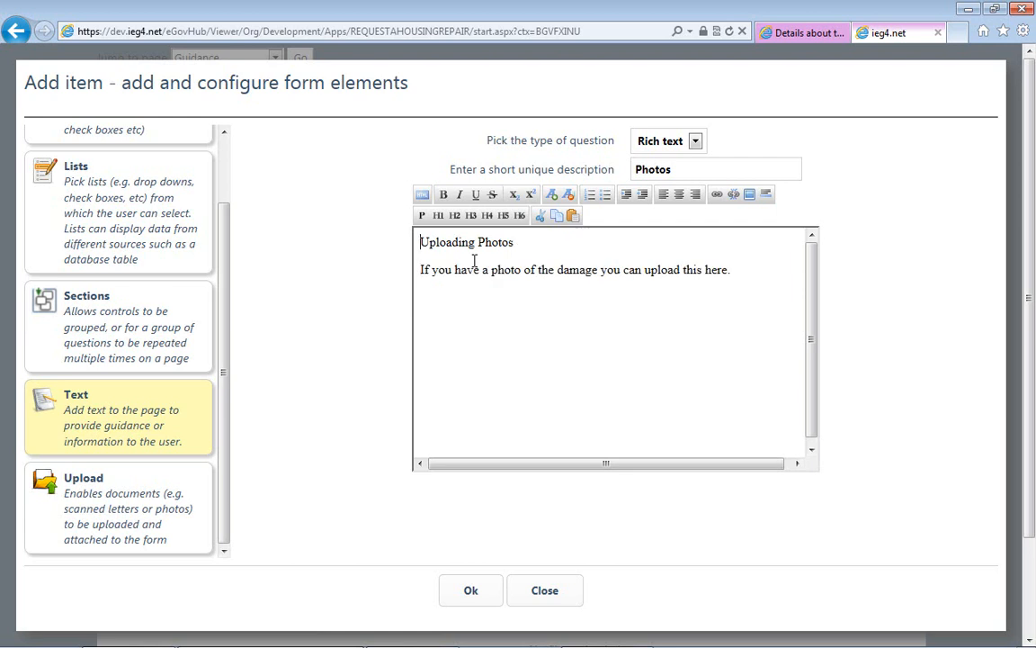
pyautogui.hotkey('shift', 'End')
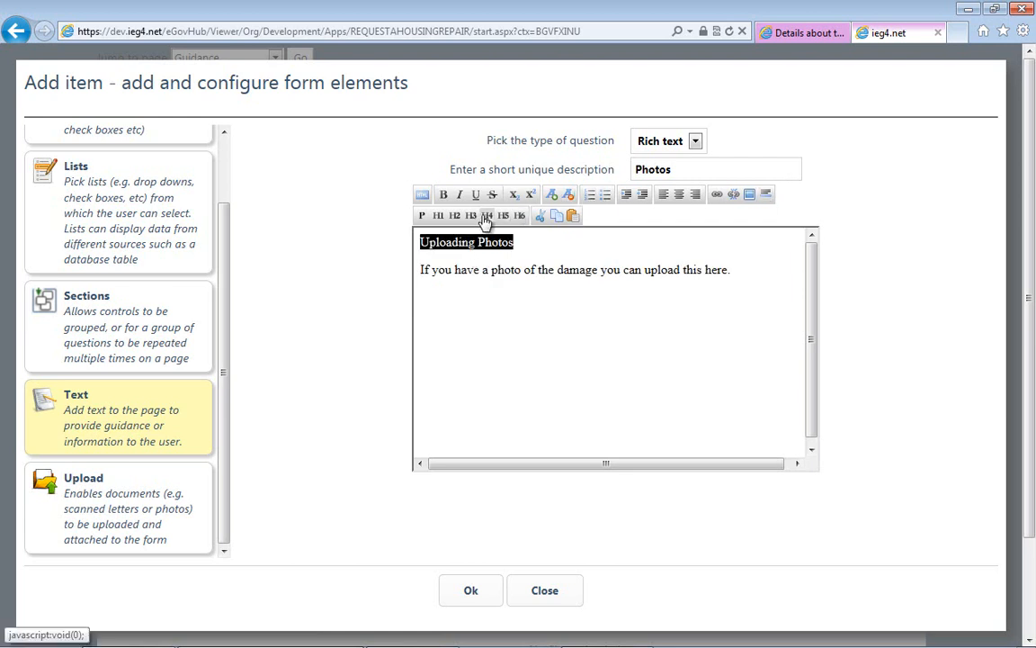
pyautogui.click(486, 216)
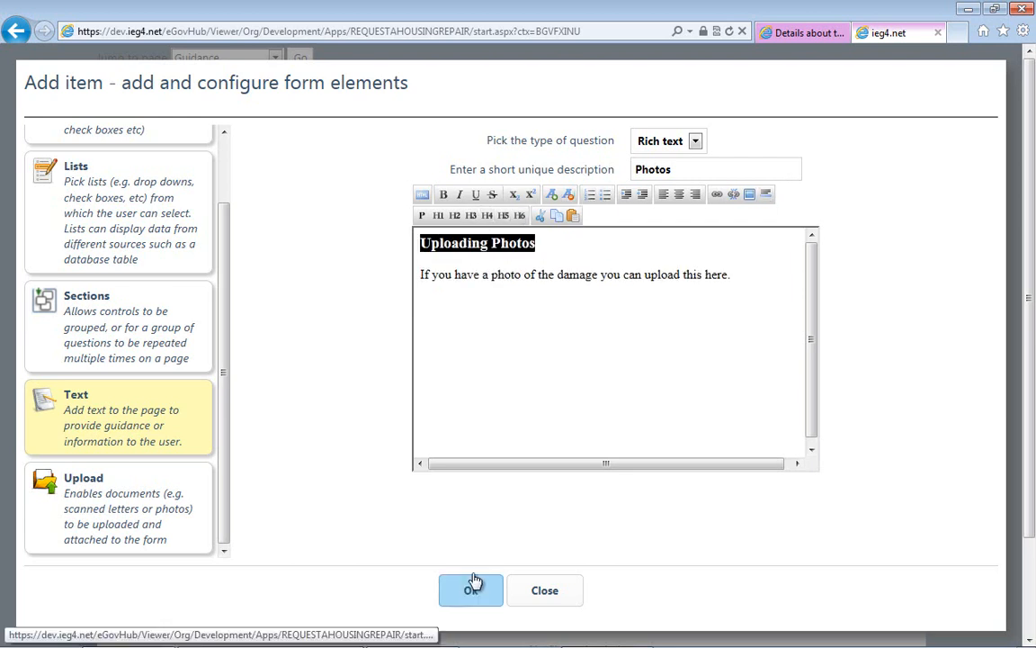
# - Insert a horizontal rule below the guidance sentence and save the rich text item to the page
pyautogui.click(751, 276)
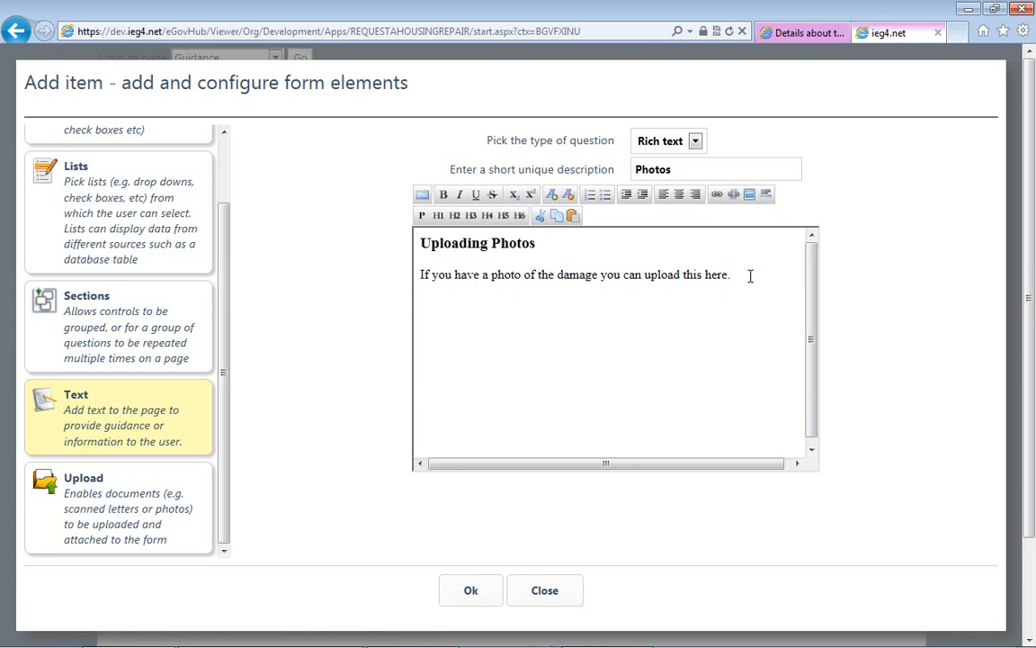
pyautogui.press('Return')
pyautogui.click(766, 197)
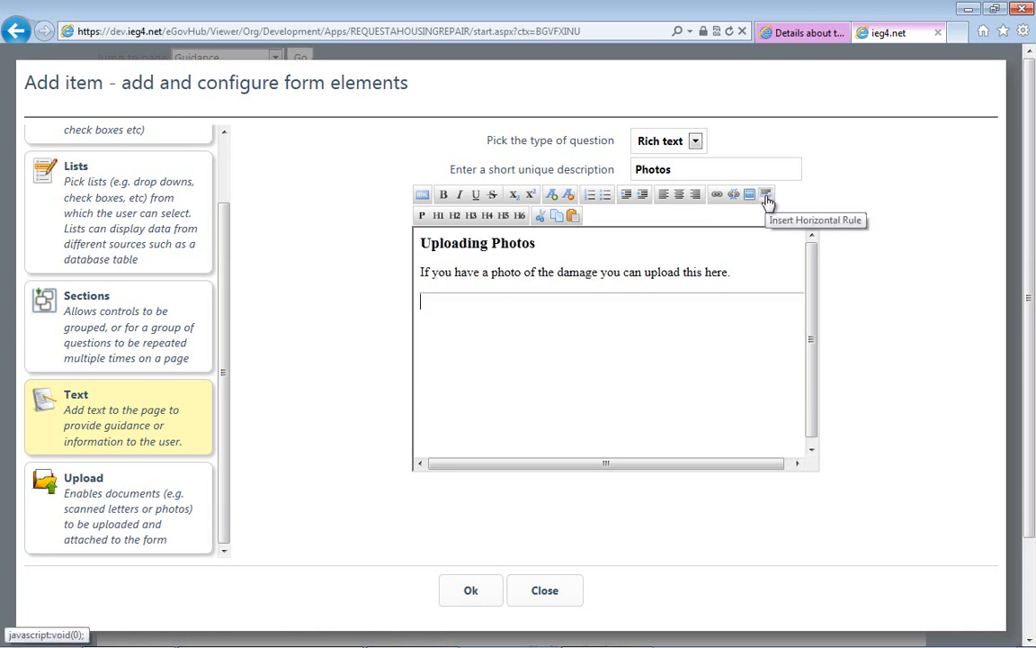
pyautogui.click(466, 587)
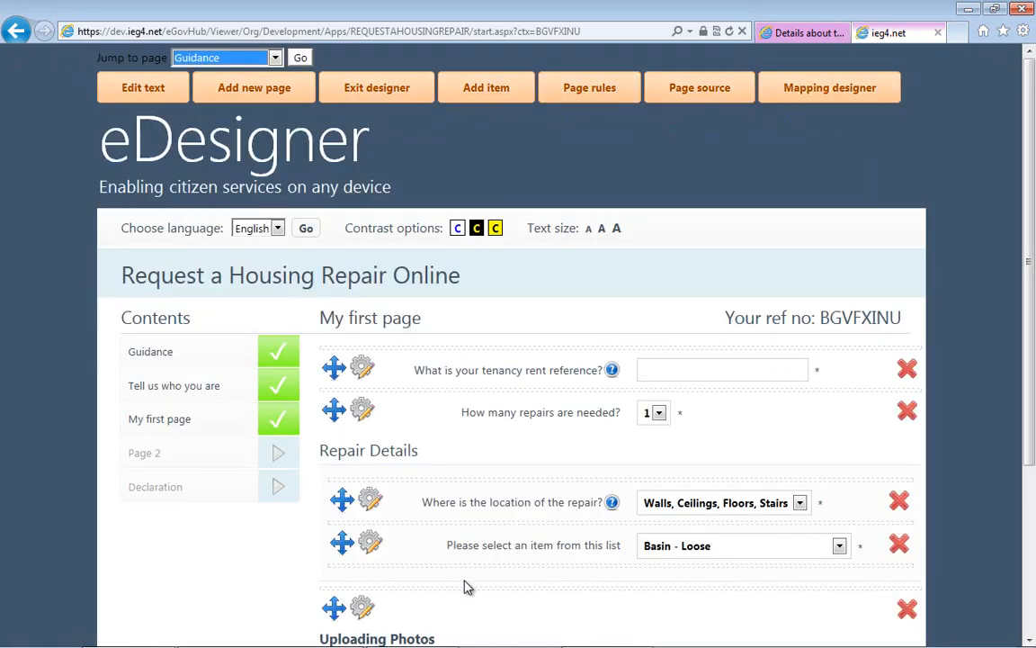
# - Exit the designer and test the file upload by opening its dialog and returning to the form
pyautogui.moveTo(1030, 221)
pyautogui.mouseDown()
pyautogui.moveTo(1032, 358)
pyautogui.moveTo(1028, 223)
pyautogui.mouseUp()
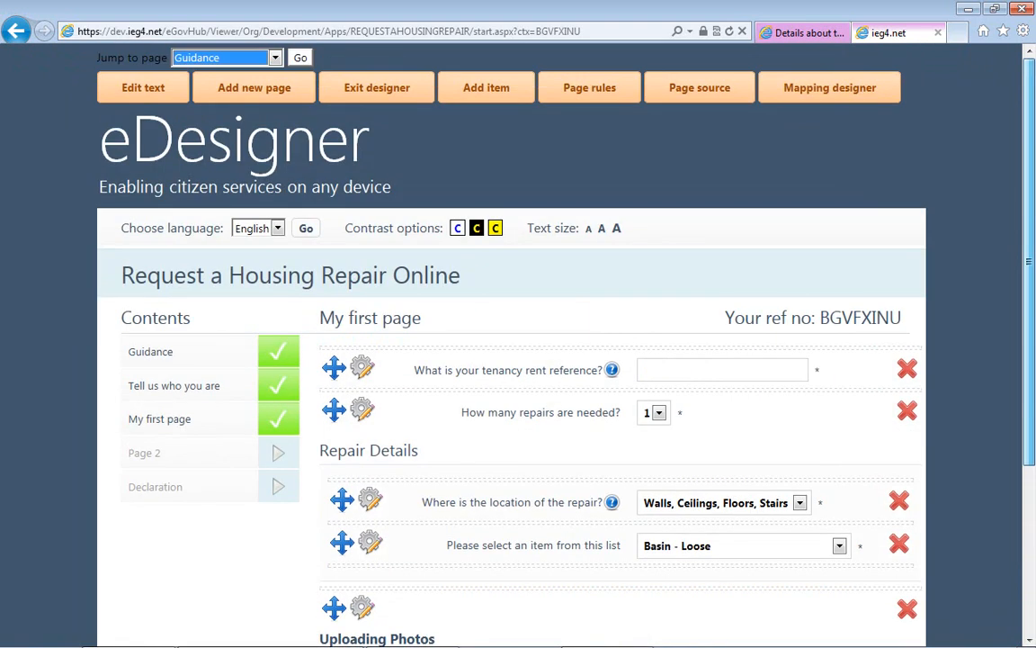
pyautogui.click(397, 88)
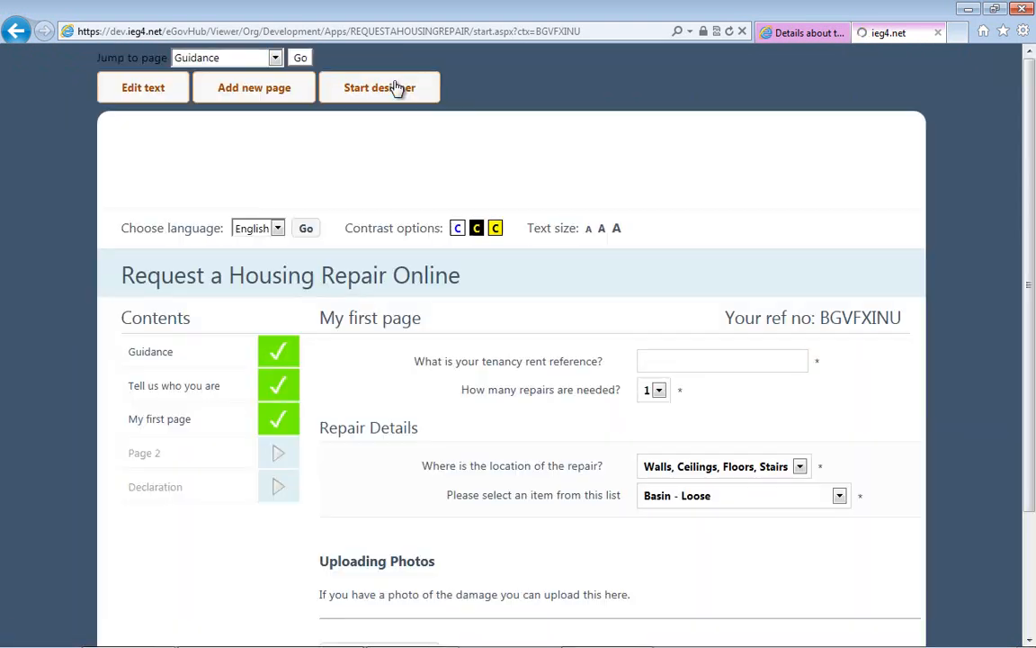
pyautogui.moveTo(1028, 216); pyautogui.dragTo(1020, 340)
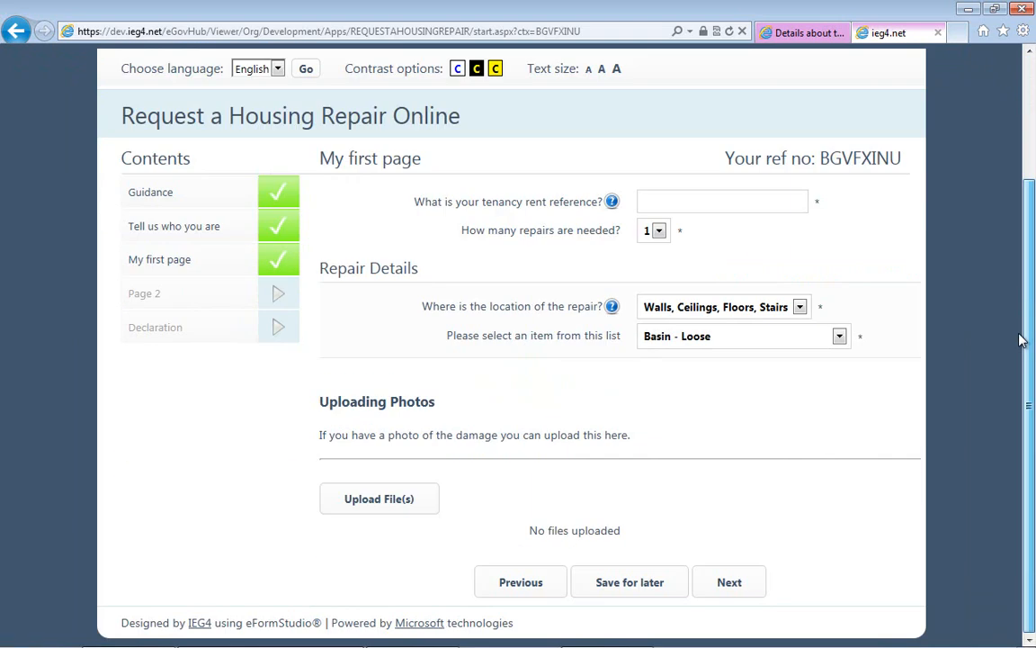
pyautogui.click(385, 513)
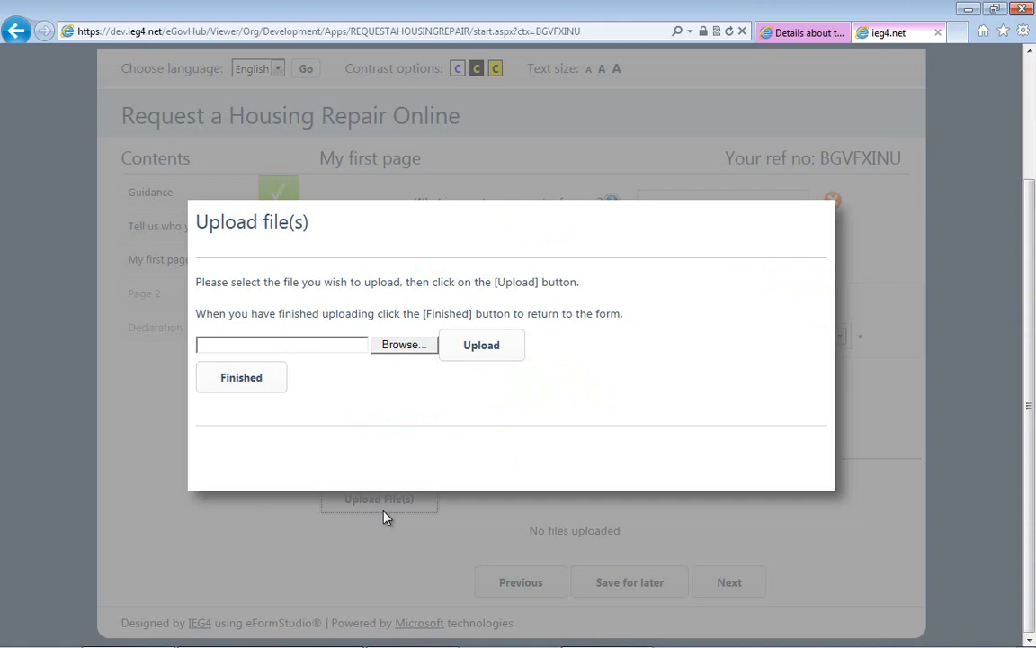
pyautogui.click(267, 387)
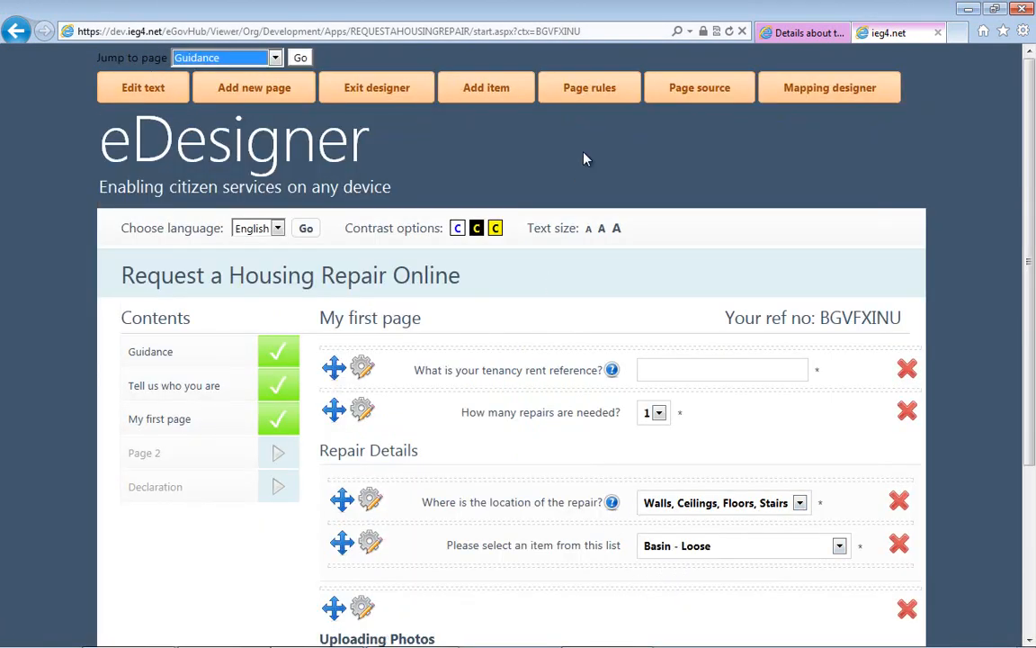
# - Create a page rule for showing and hiding questions, named "Contextual Questions"
pyautogui.click(592, 104)
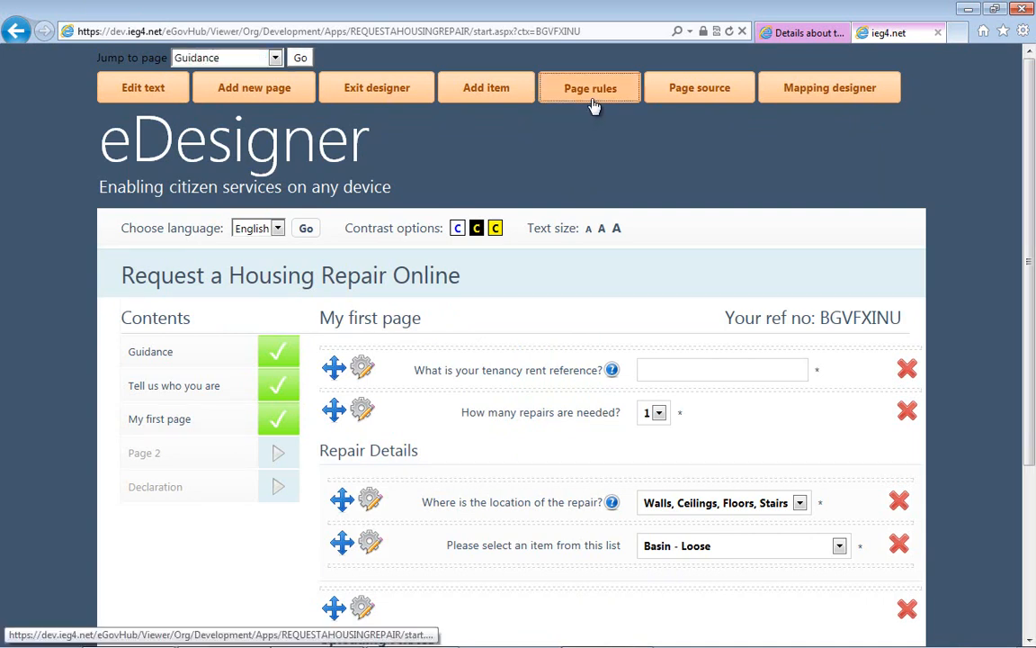
pyautogui.click(141, 208)
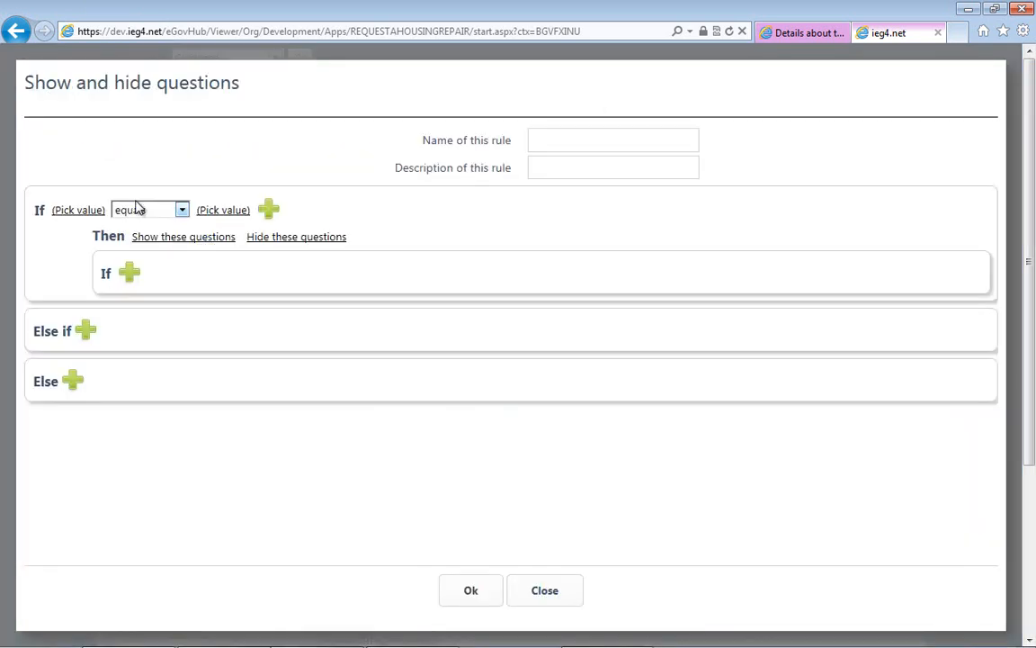
pyautogui.click(608, 132)
pyautogui.write('Context')
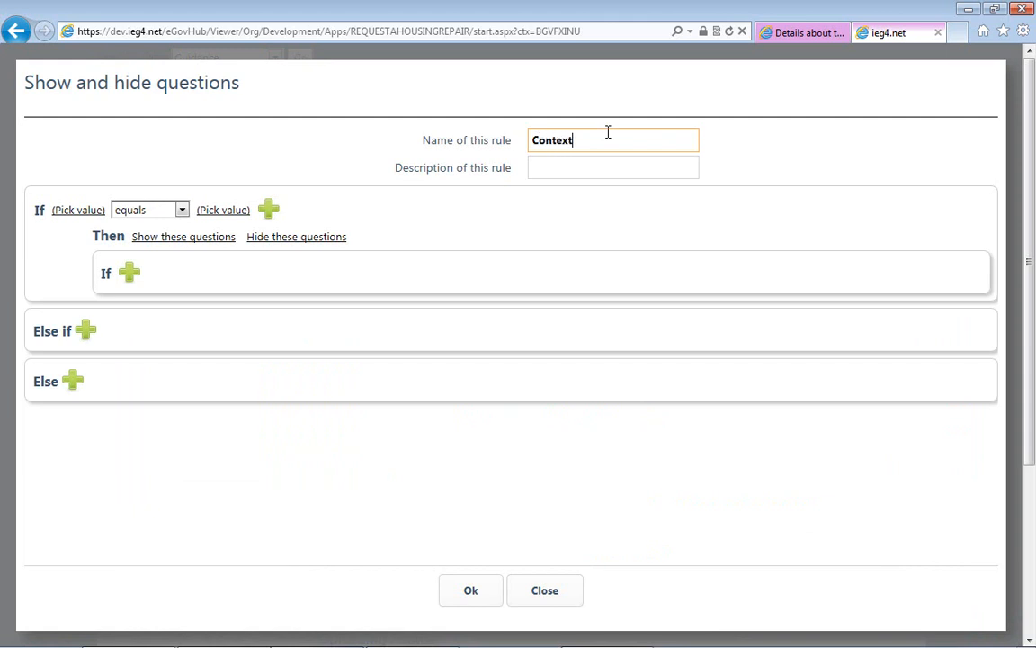
pyautogui.write('ual QUest')
pyautogui.write('stion')
pyautogui.press('Tab')
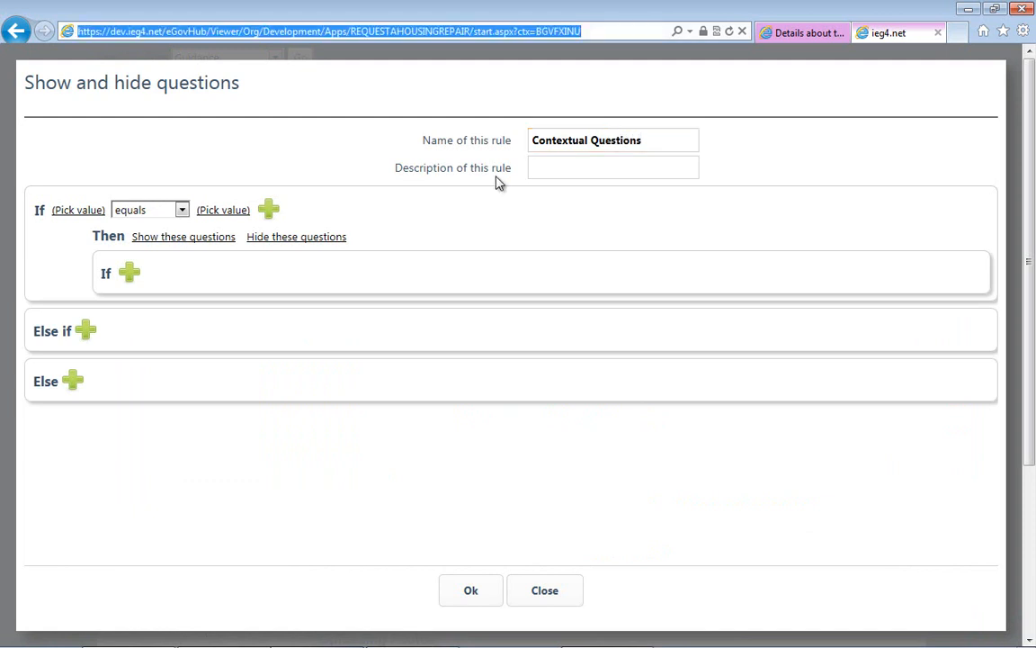
pyautogui.click(548, 167)
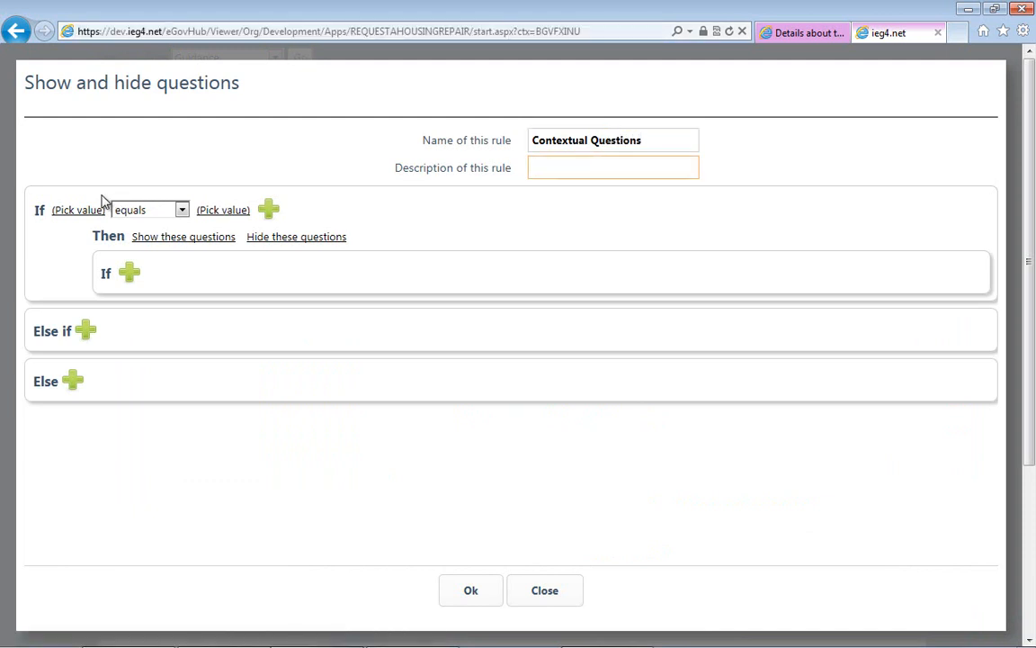
# - Set the condition's first value to the current page's answer to "Where is the location of the repair?"
pyautogui.click(74, 209)
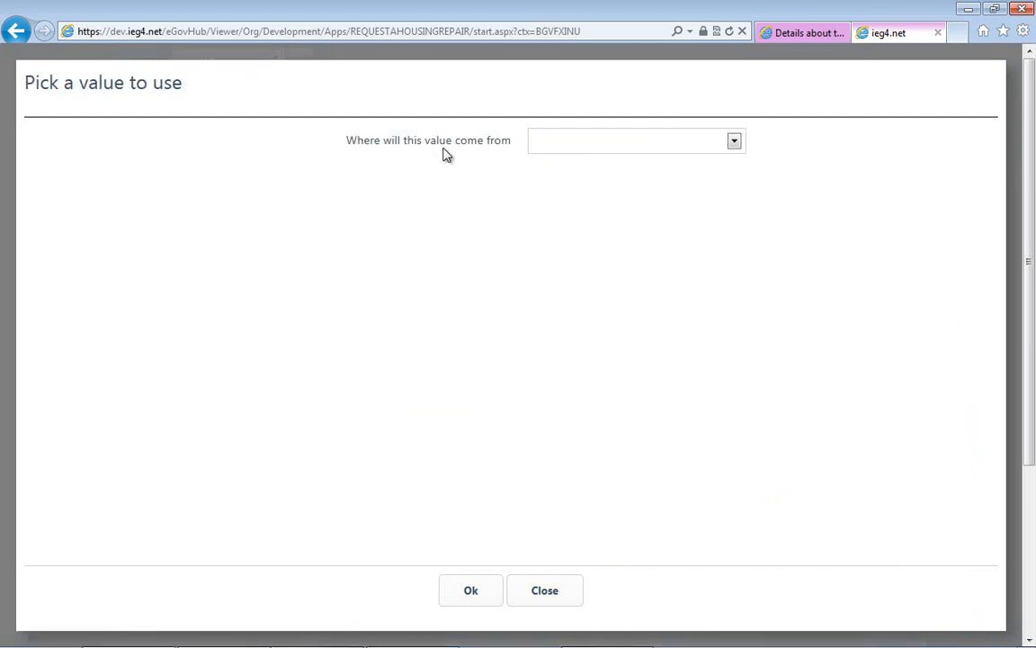
pyautogui.click(552, 146)
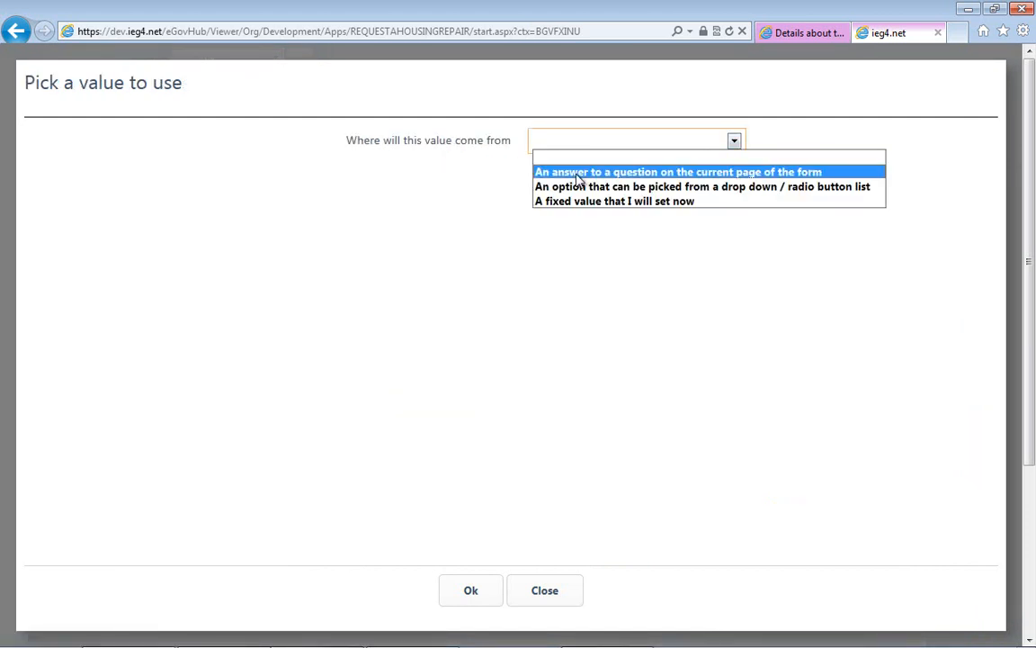
pyautogui.click(576, 175)
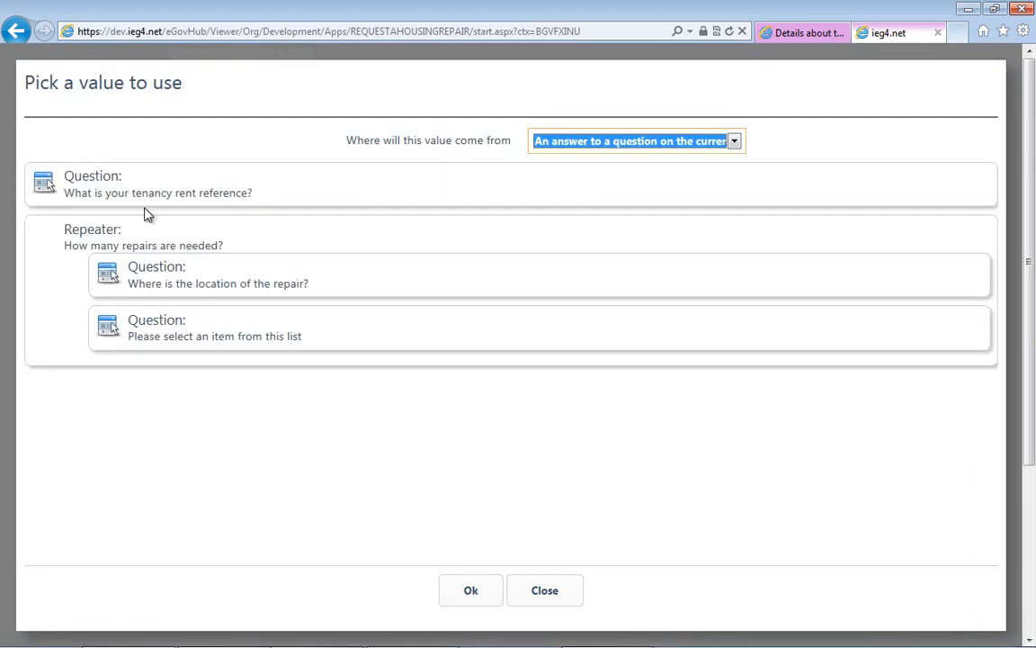
pyautogui.click(109, 275)
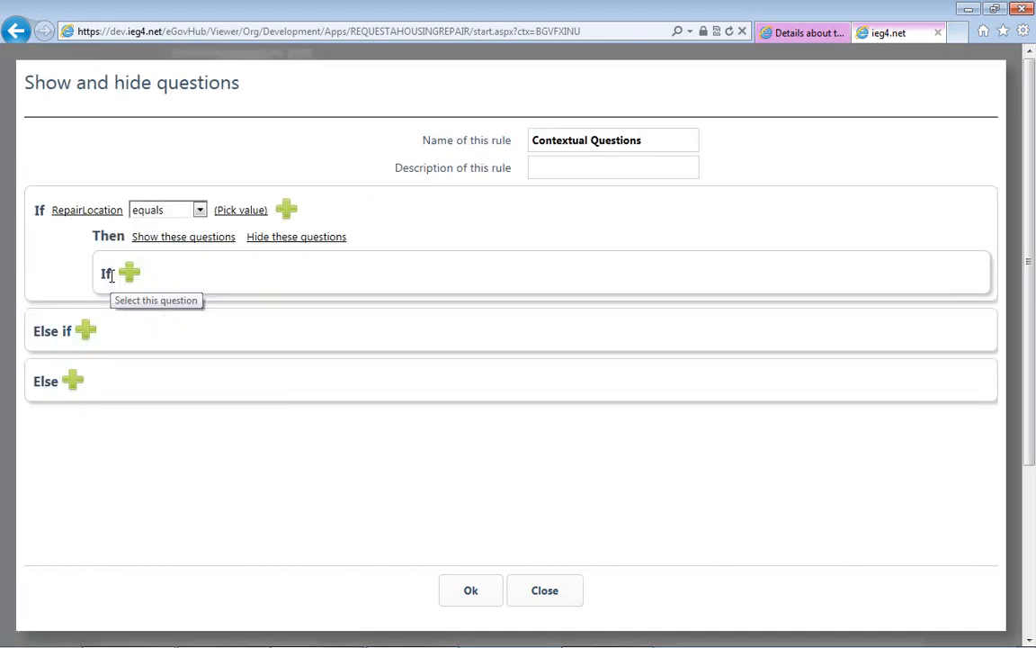
# - Set the condition's comparison value to the drop-down option "Bathroom, Shower, Toilet"
pyautogui.click(231, 212)
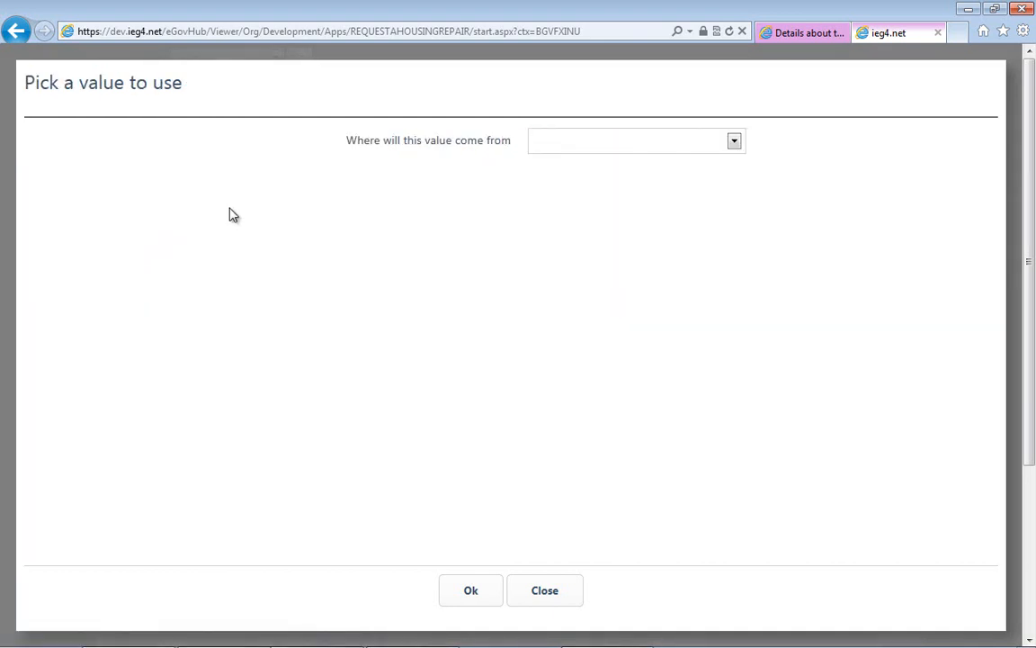
pyautogui.click(571, 141)
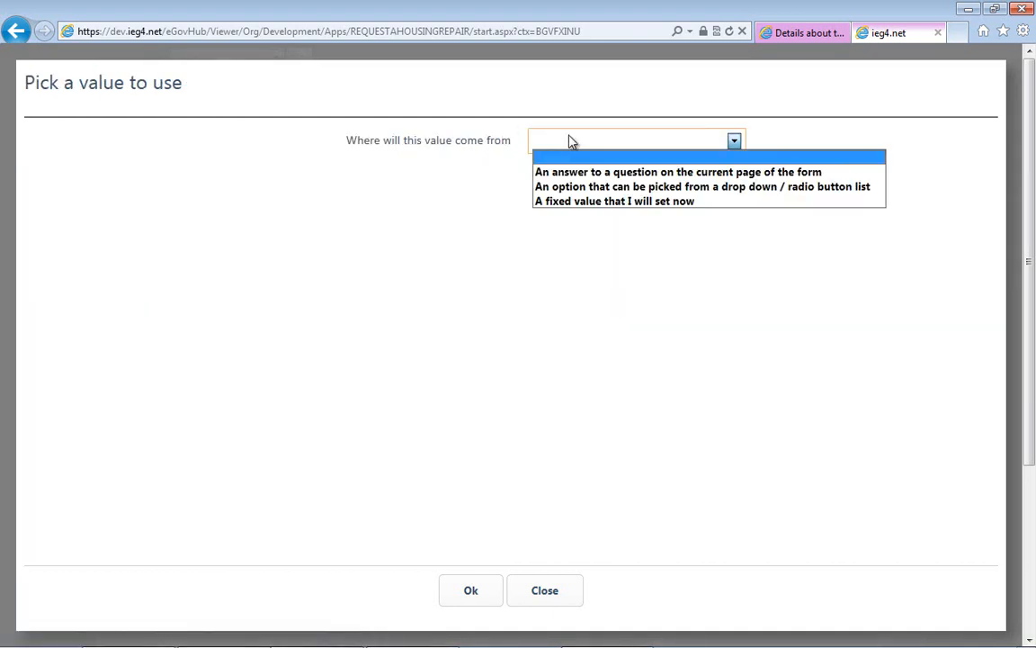
pyautogui.click(581, 190)
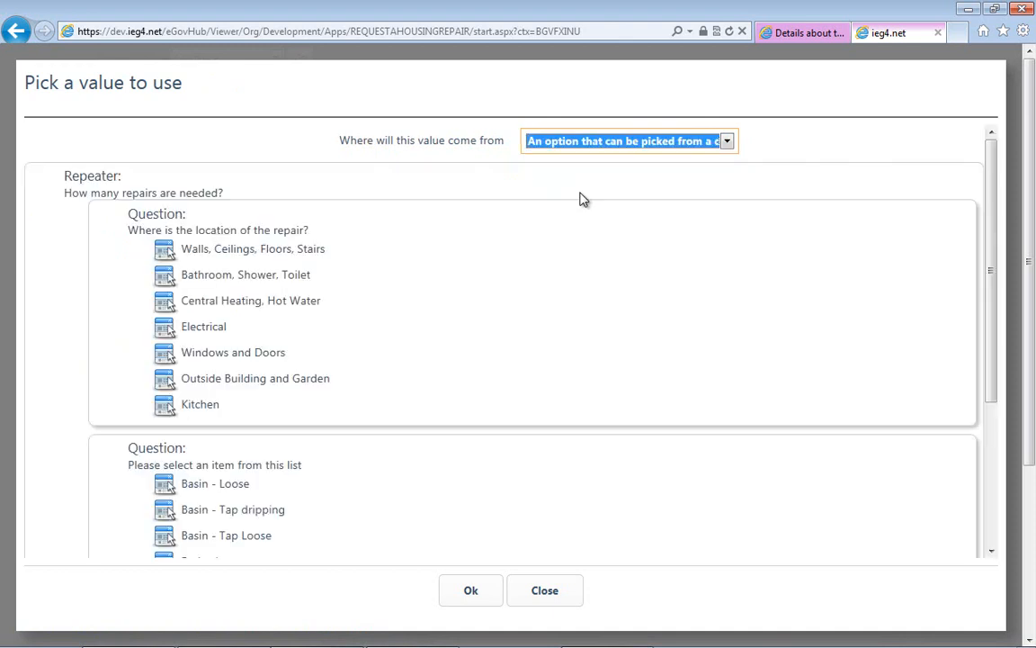
pyautogui.click(164, 279)
# - Set the rule to show the question "Please select an item from this list" when the condition is met
pyautogui.click(199, 239)
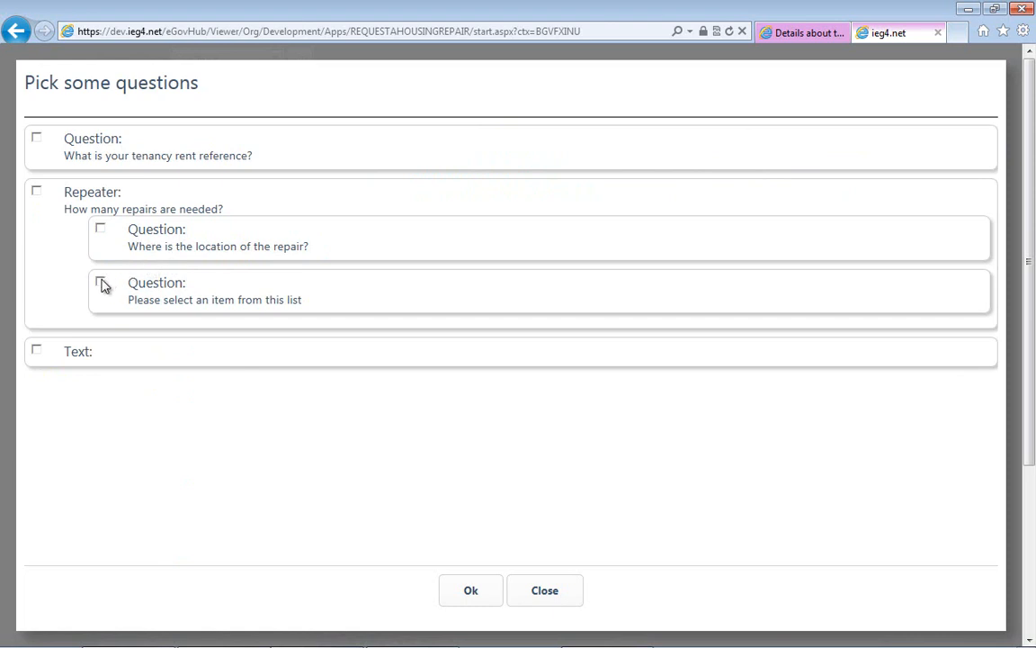
pyautogui.click(101, 283)
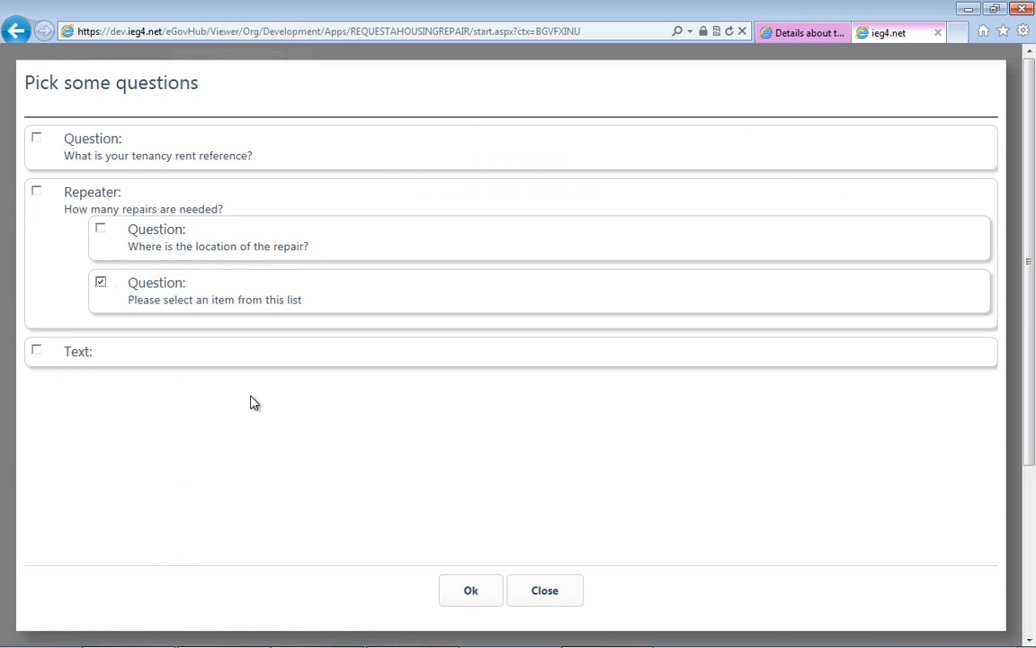
pyautogui.click(475, 593)
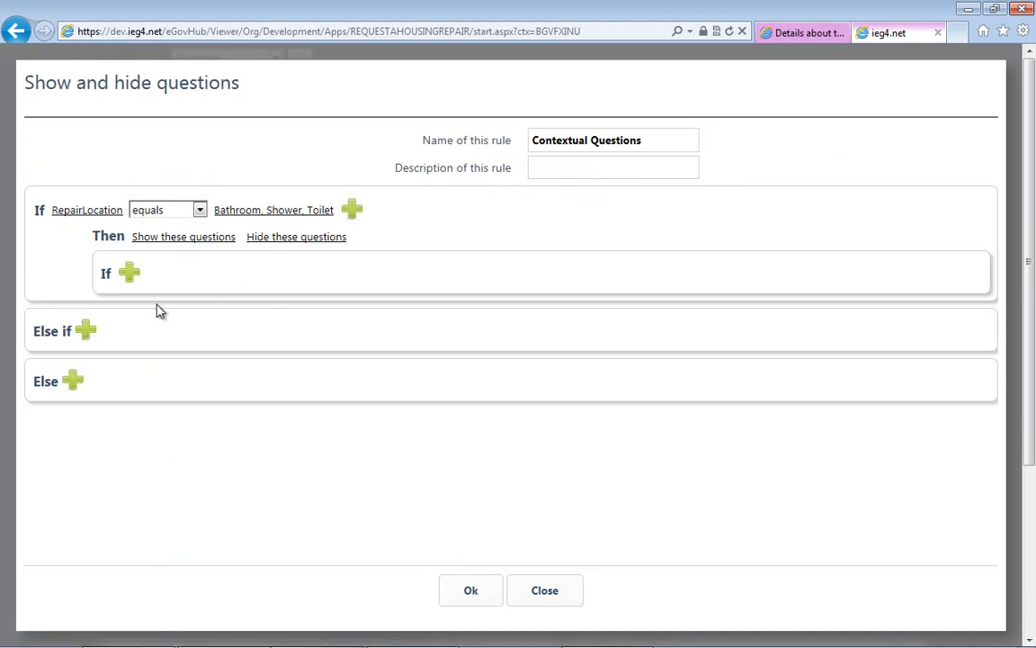
# - Add an Else branch that hides the question "Please select an item from this list", and save the rule
pyautogui.click(72, 382)
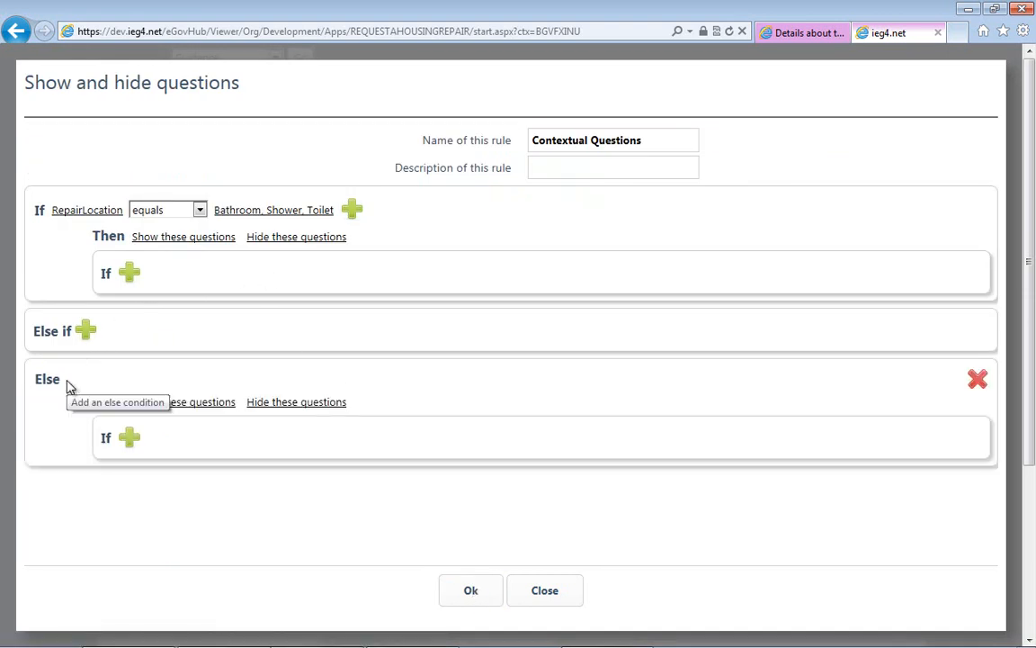
pyautogui.click(291, 404)
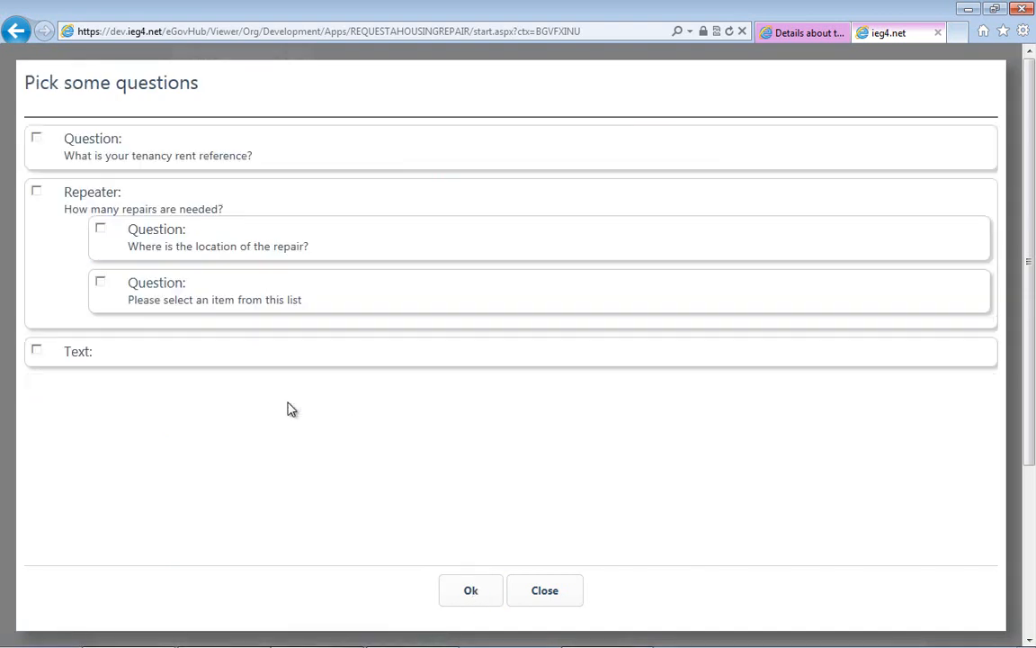
pyautogui.click(100, 284)
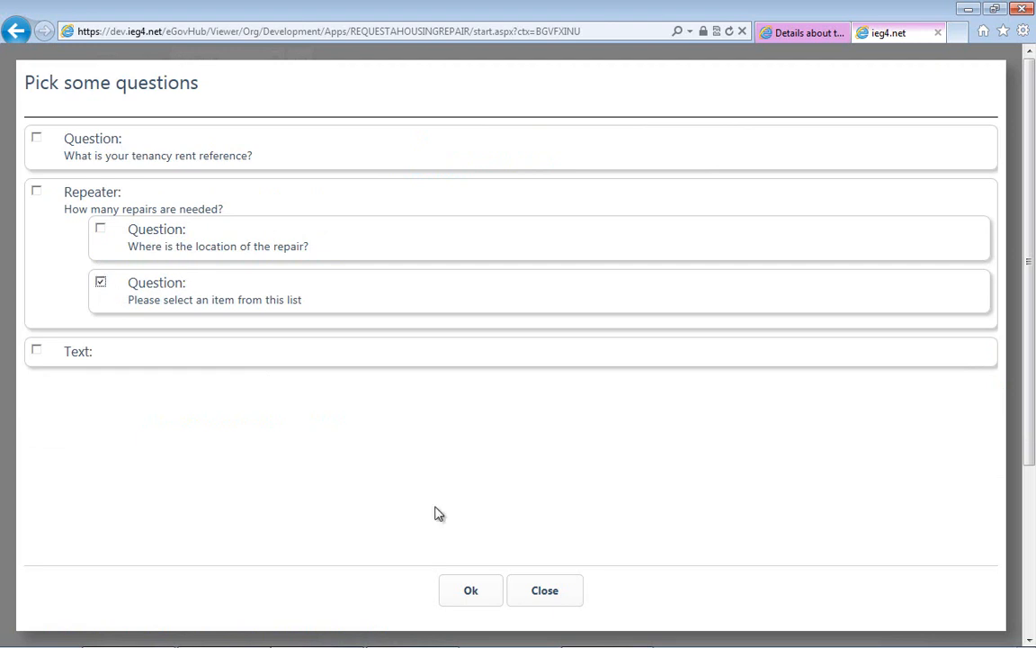
pyautogui.click(471, 591)
pyautogui.click(470, 592)
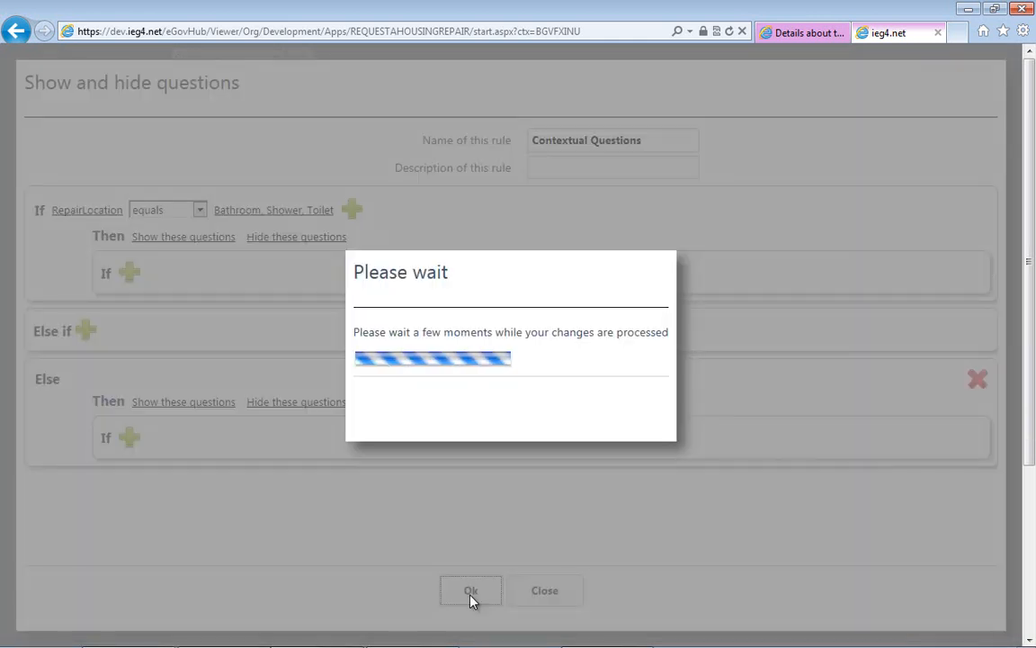
pyautogui.click(470, 591)
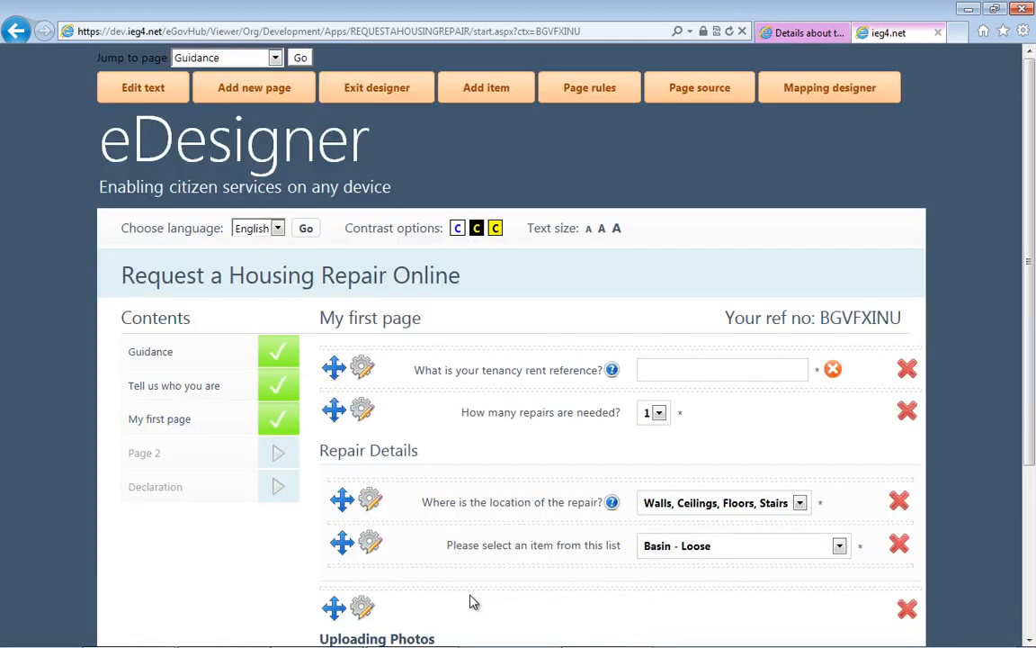
# - Exit the designer and test the rule by choosing the location "Bathroom, Shower, Toilet" and the item "Basin - Loose"
pyautogui.click(403, 91)
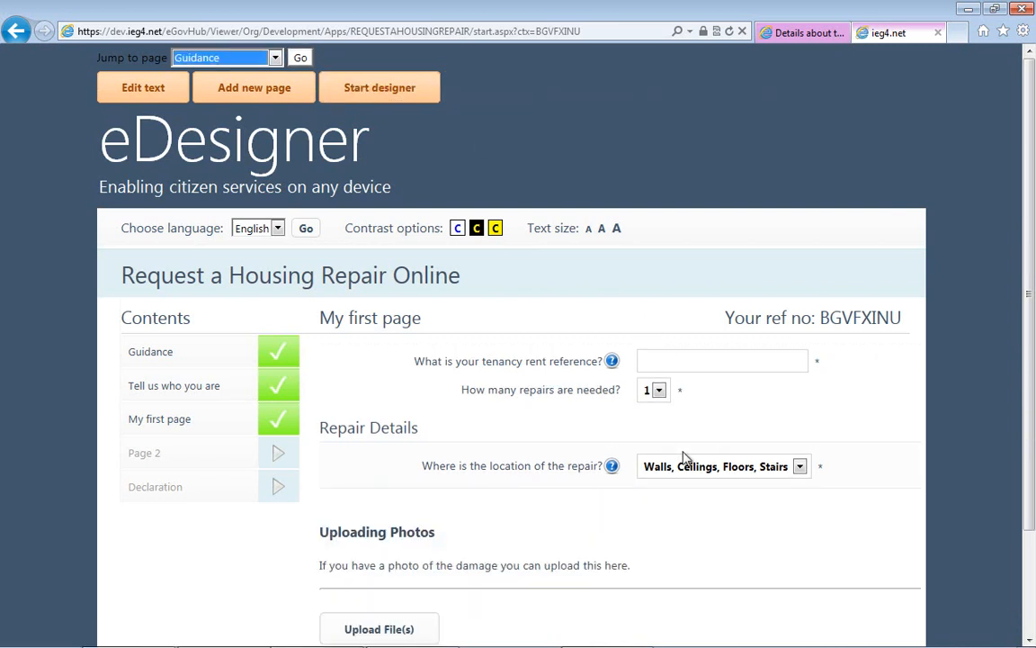
pyautogui.click(683, 467)
pyautogui.click(680, 497)
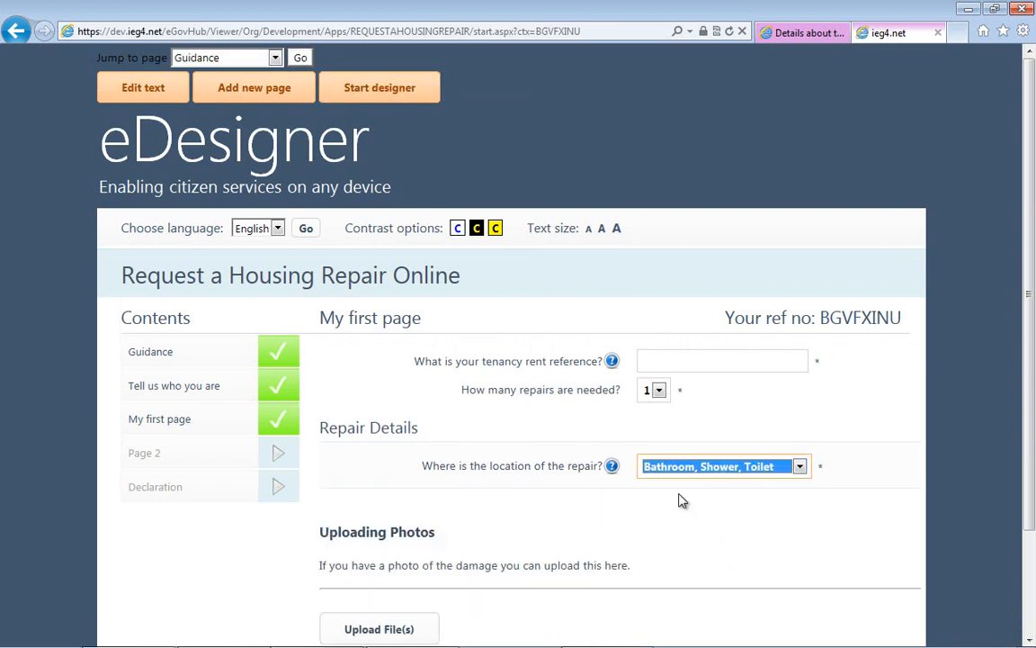
pyautogui.click(681, 500)
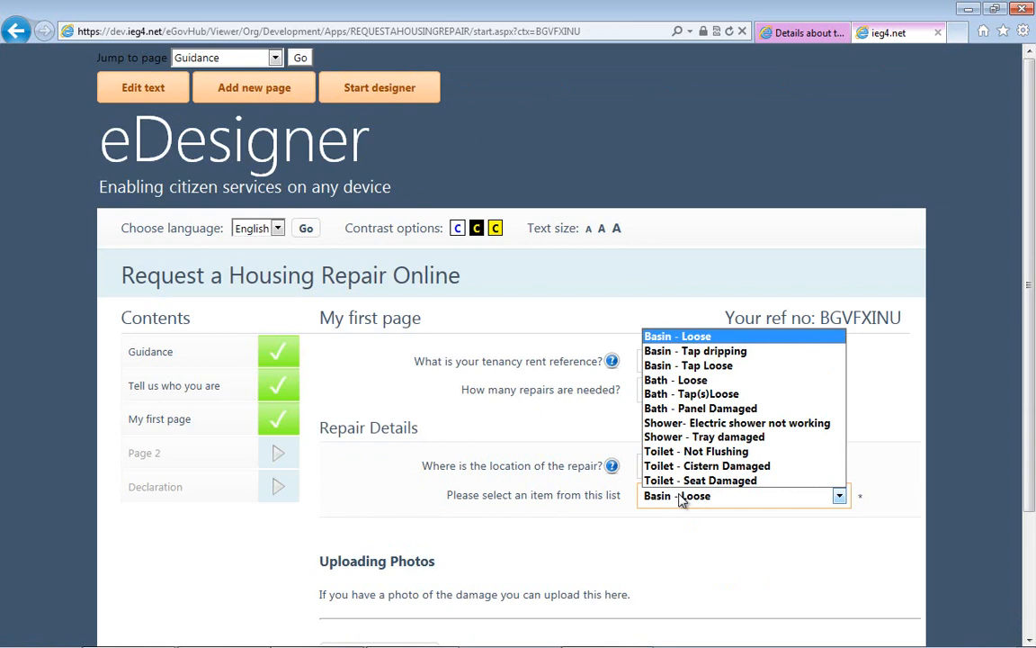
pyautogui.click(680, 500)
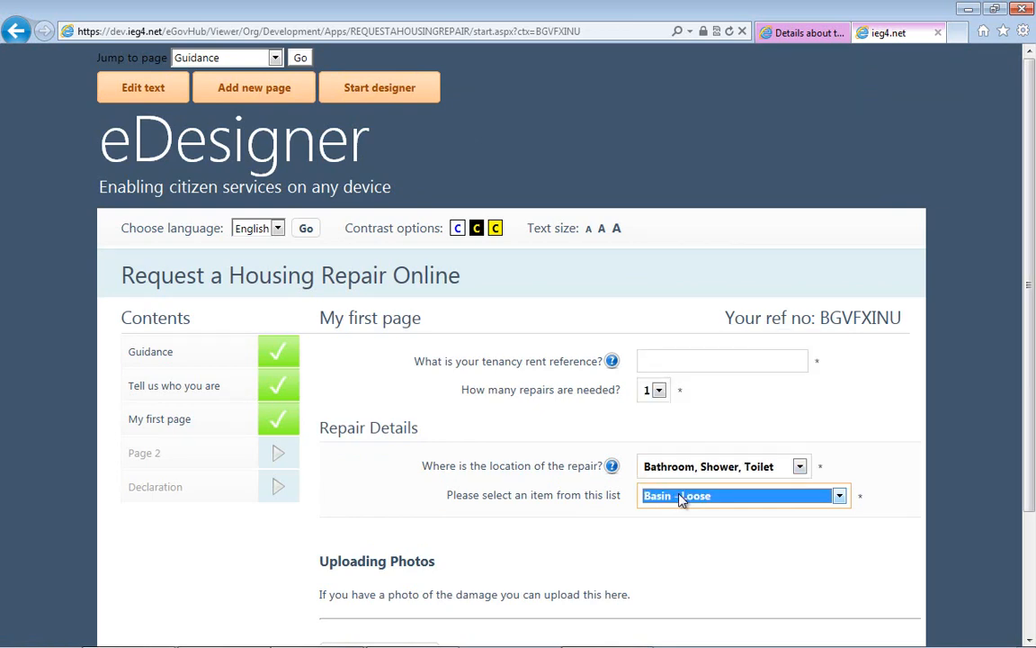
# - Fill in the mandatory tenancy rent reference and submit the page
pyautogui.scroll(-3, 823, 495)
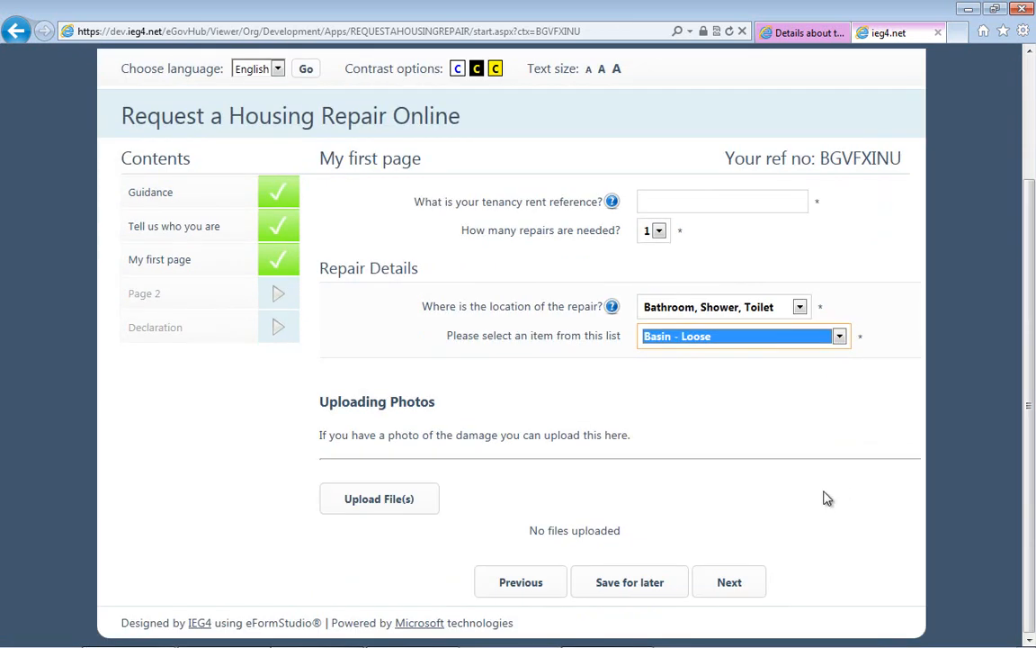
pyautogui.click(729, 583)
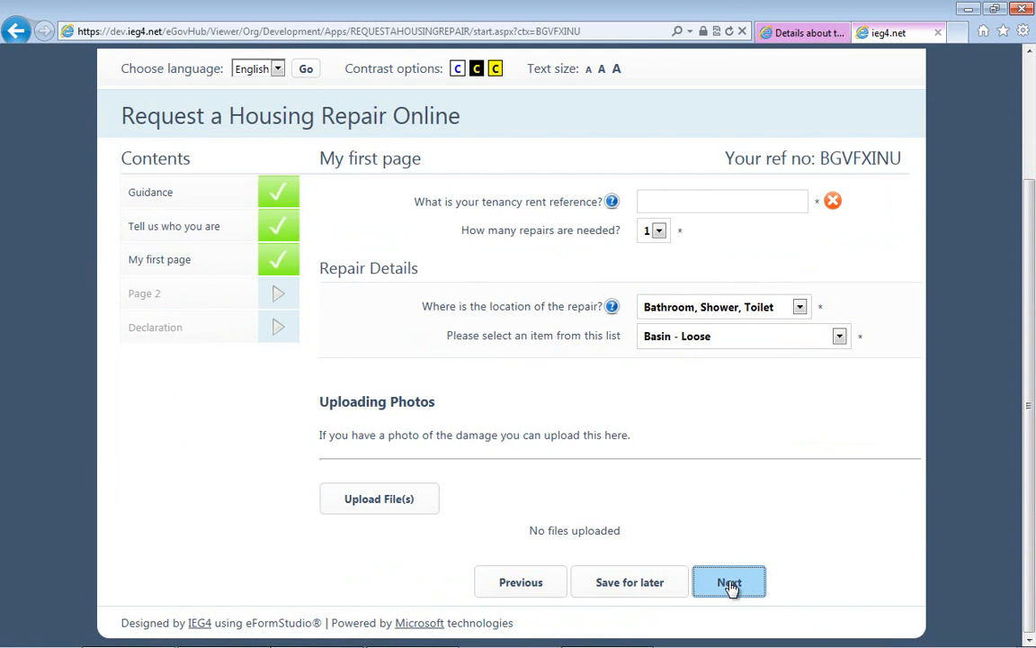
pyautogui.click(683, 207)
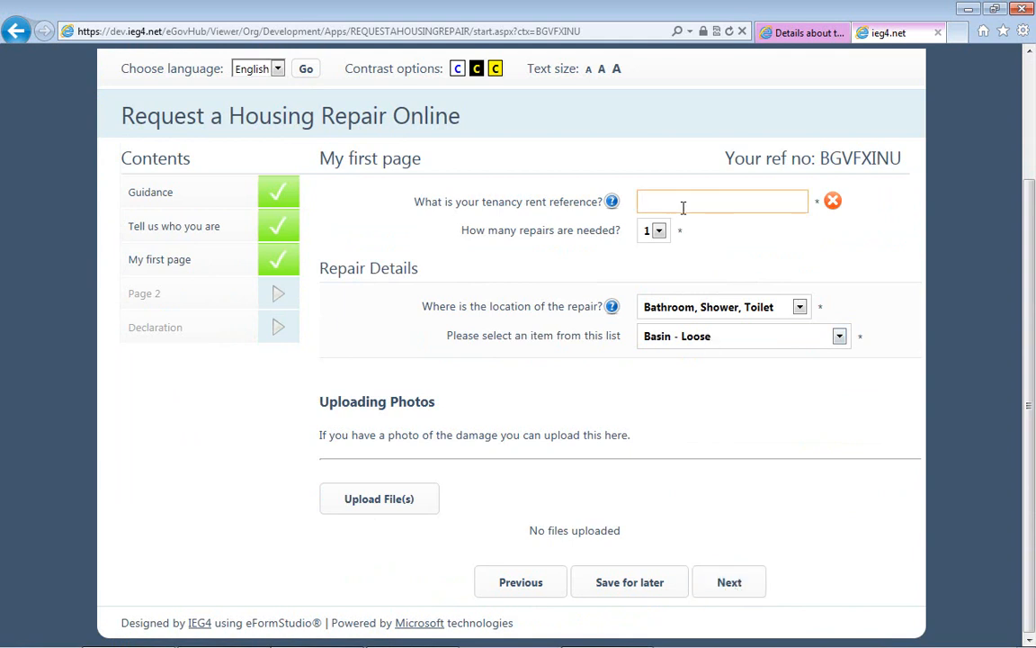
pyautogui.write('3453543')
pyautogui.click(736, 590)
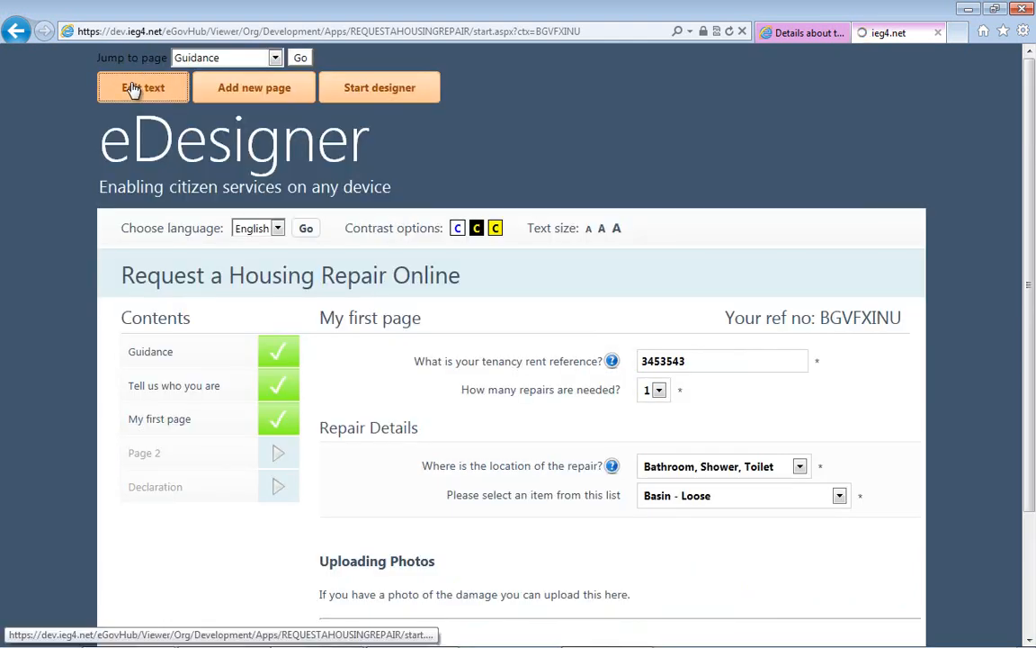
# - Change the page title "My first page" to "Repair Specifics", save it and leave text editing
pyautogui.click(132, 90)
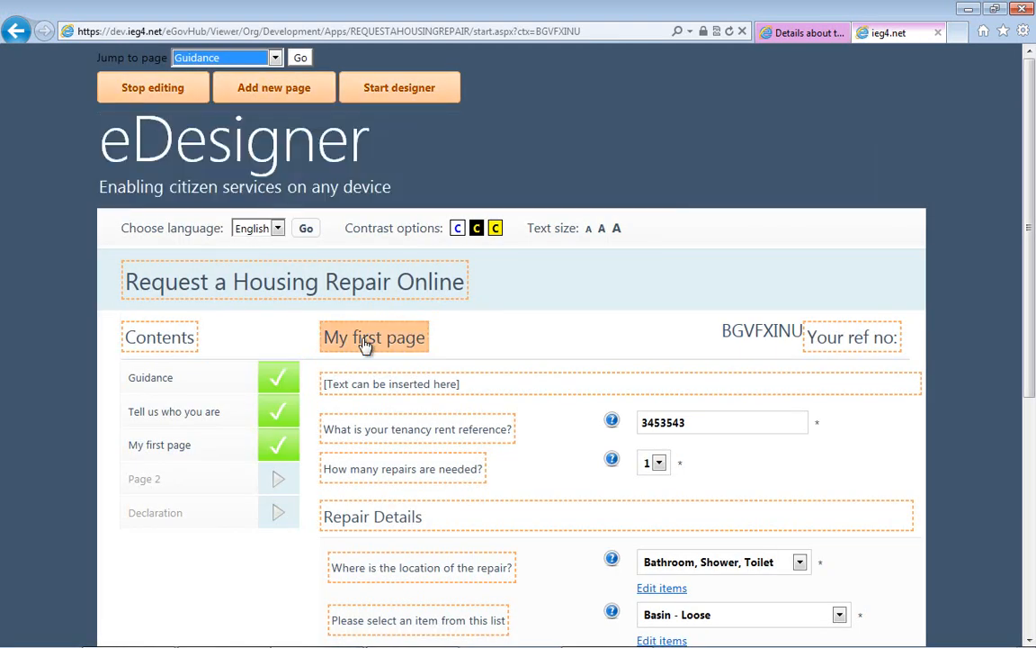
pyautogui.click(364, 345)
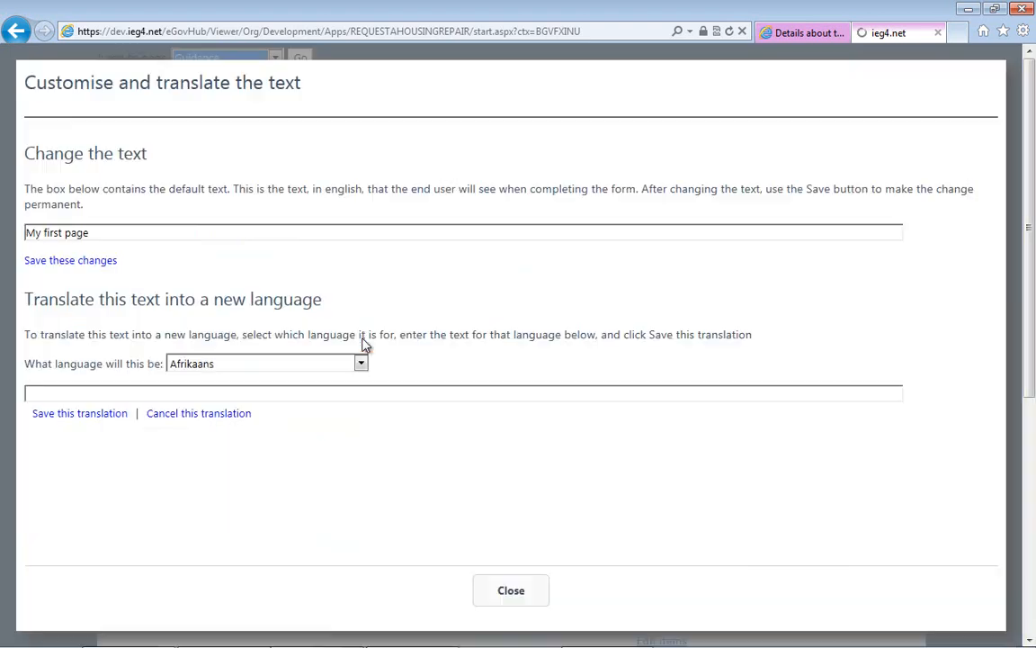
pyautogui.doubleClick(181, 236)
pyautogui.hotkey('ctrl', 'a')
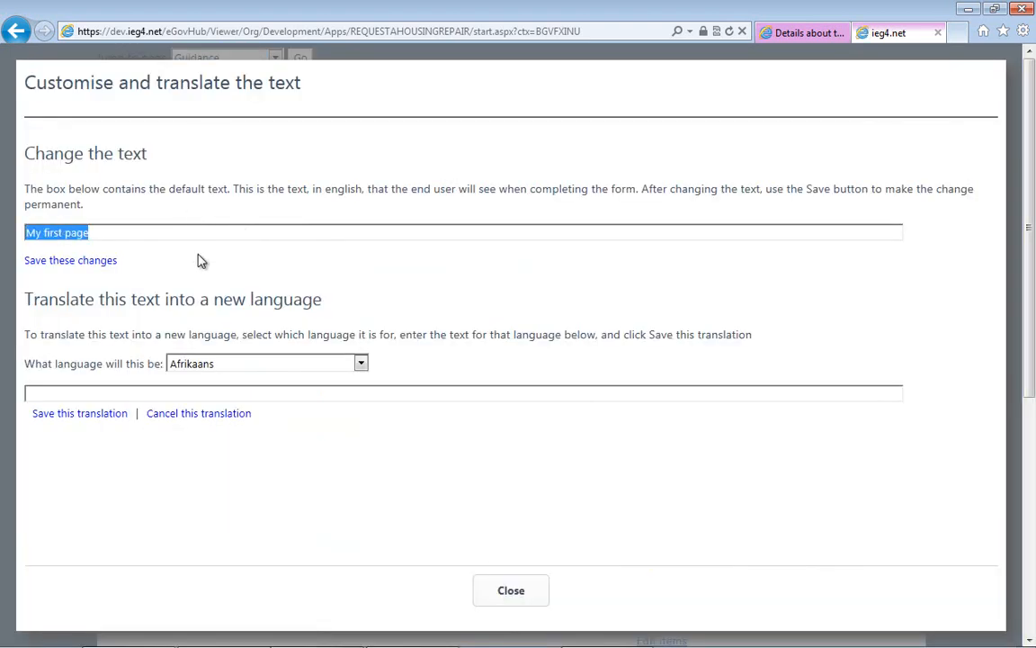
pyautogui.write('Repair')
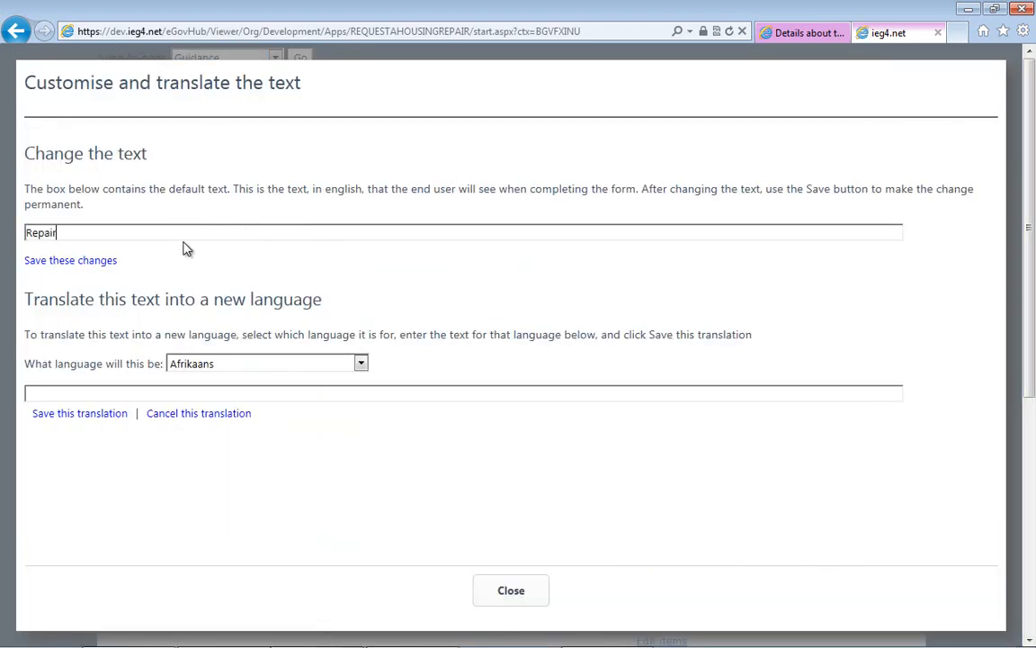
pyautogui.write(' Specifics')
pyautogui.click(97, 261)
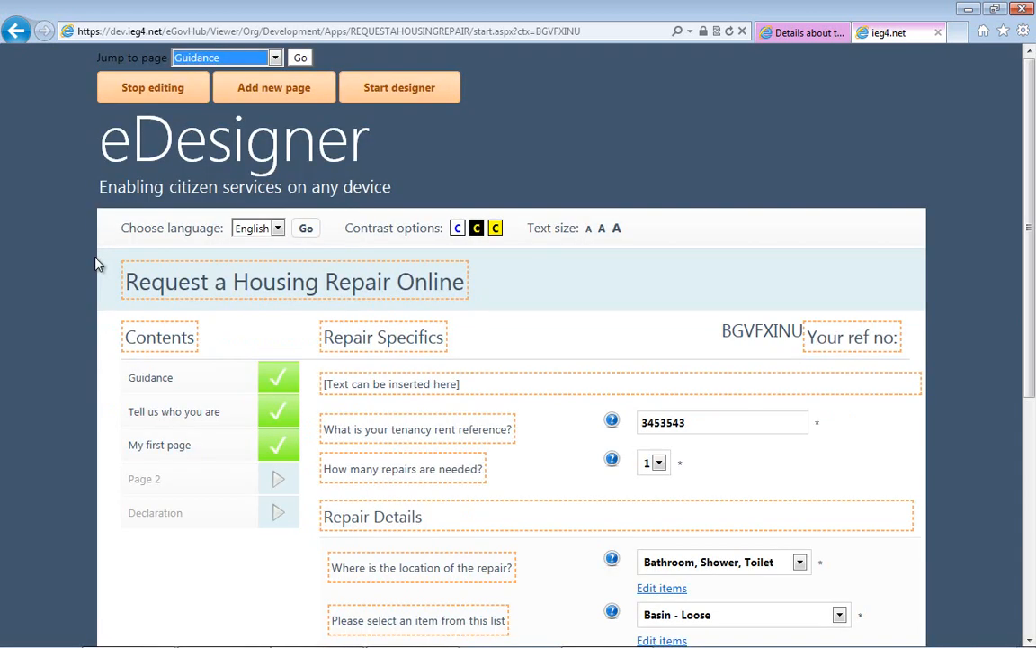
pyautogui.click(133, 96)
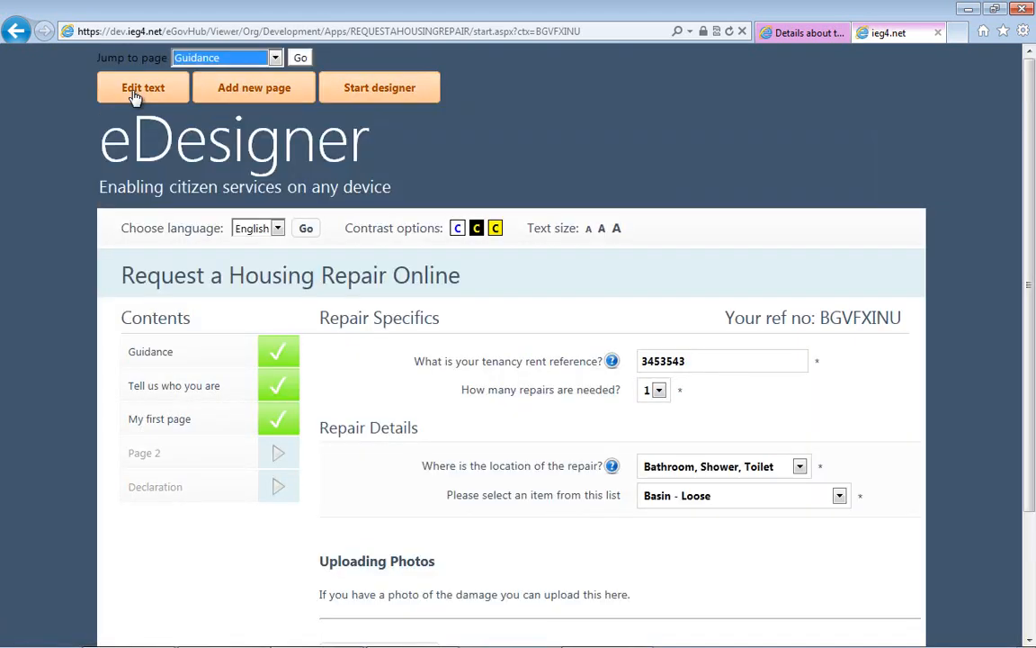
# - Continue to the form's second page, change its title to "Appointments", and leave text editing
pyautogui.scroll(-3, 1011, 555)
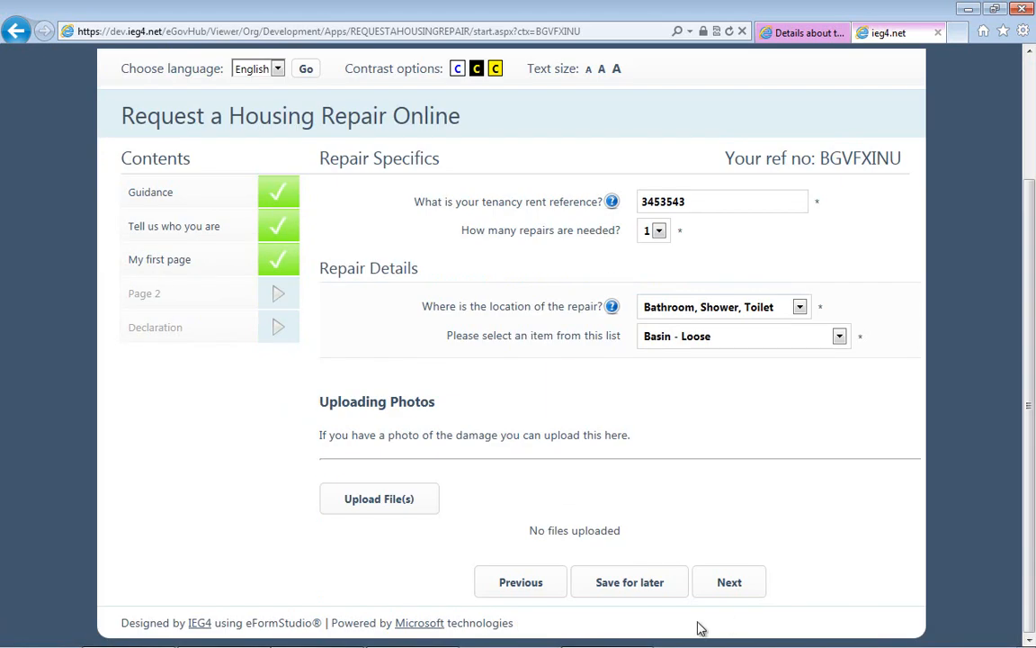
pyautogui.click(729, 584)
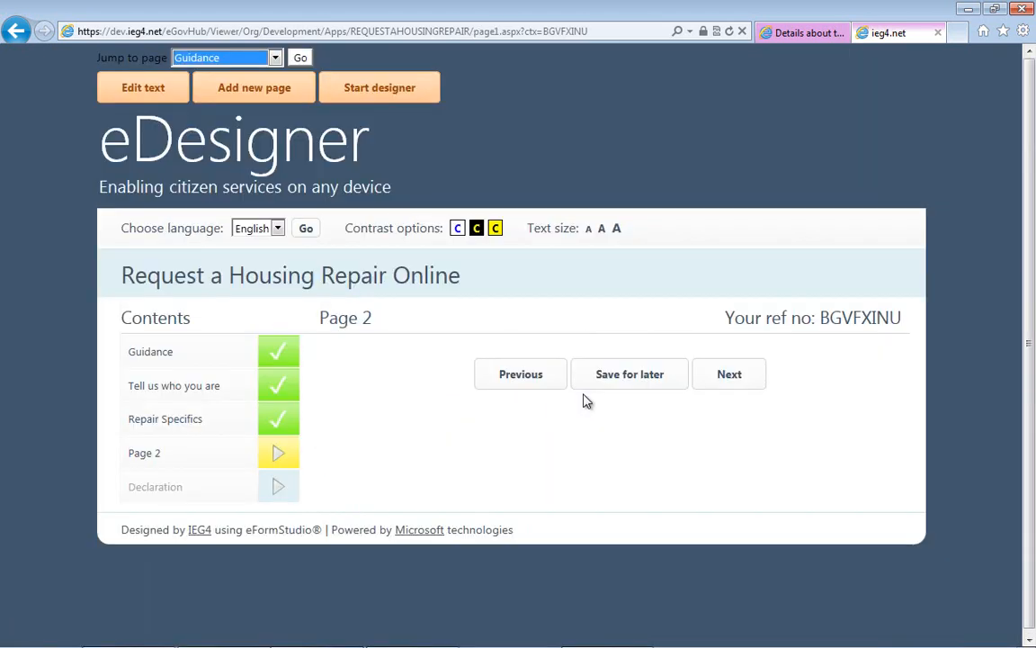
pyautogui.click(163, 97)
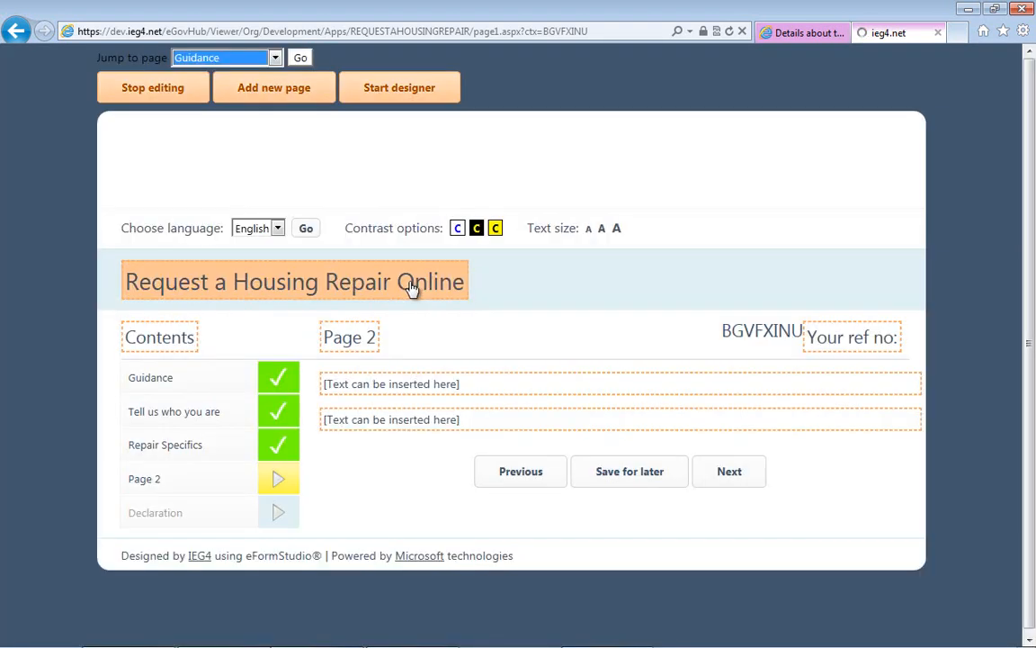
pyautogui.click(362, 342)
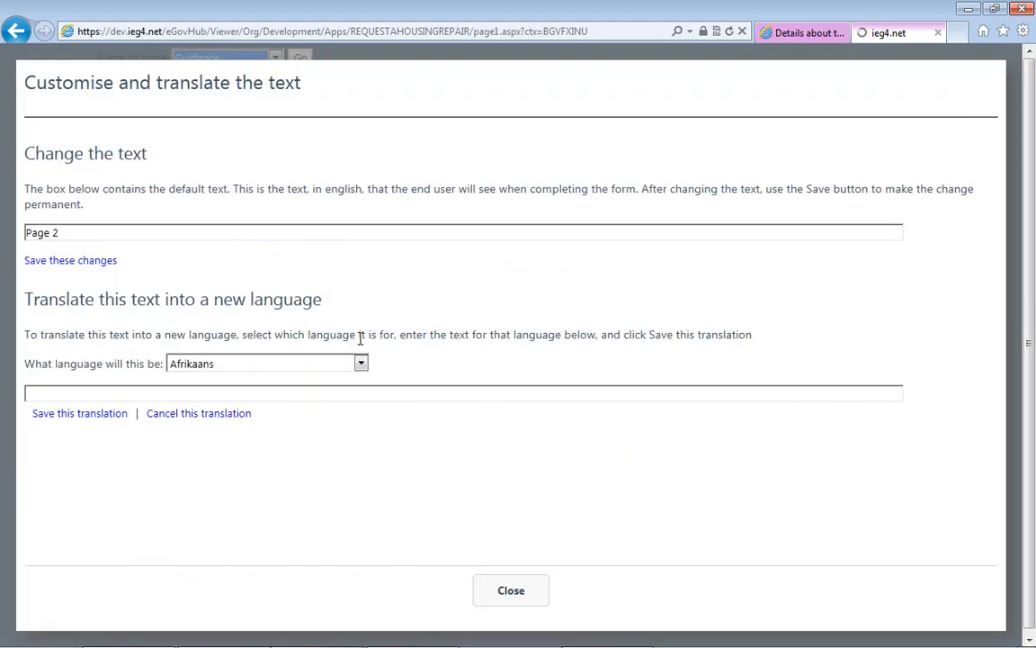
pyautogui.click(264, 239)
pyautogui.hotkey('shift', 'Left')
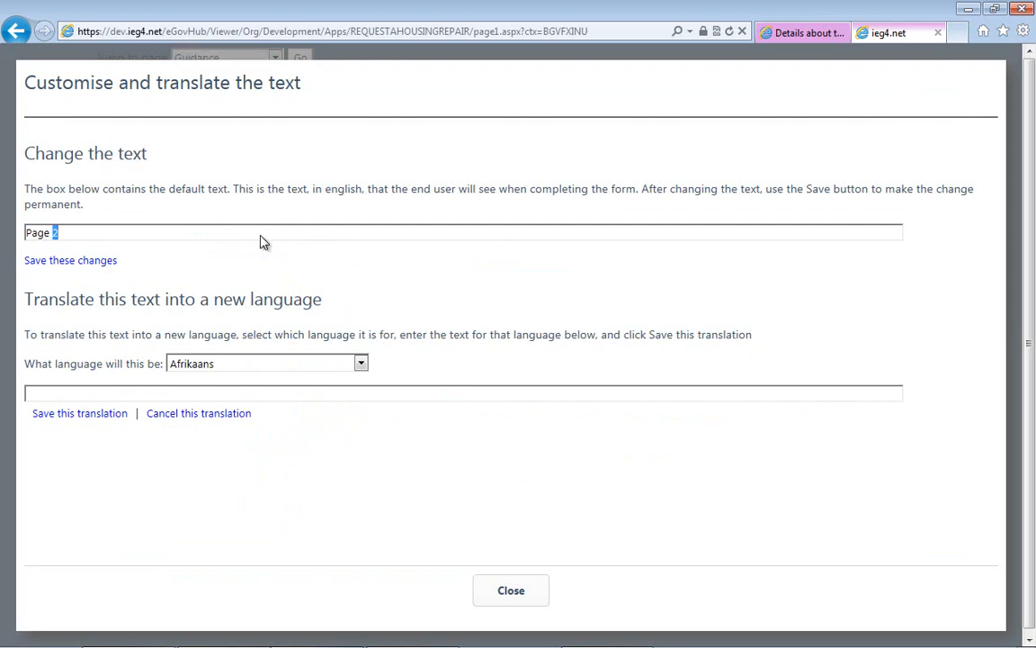
pyautogui.hotkey('shift', 'Home')
pyautogui.write('Appointments')
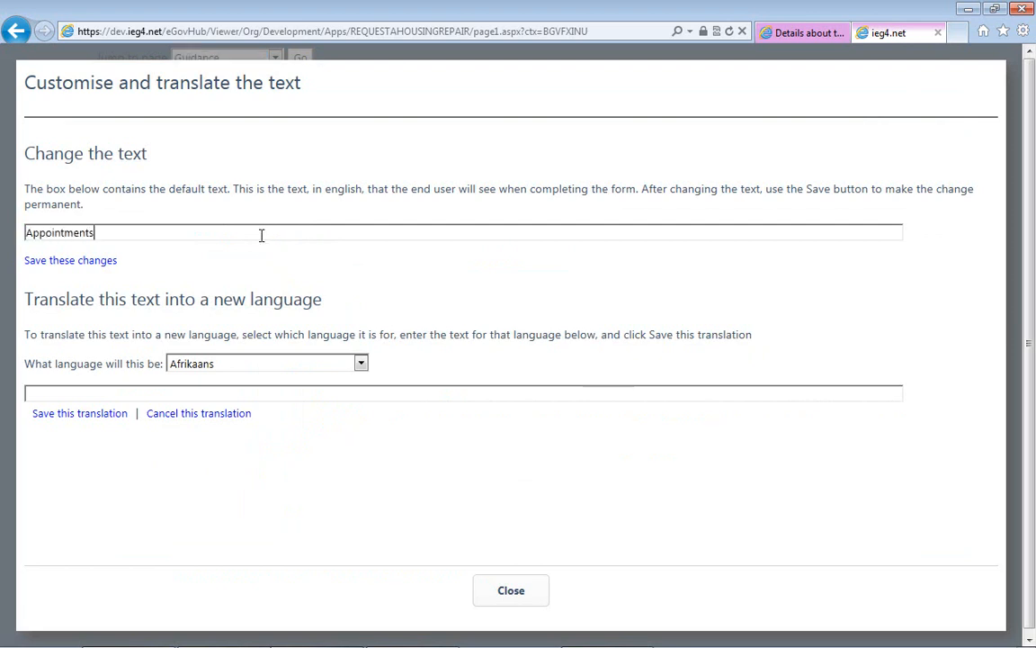
pyautogui.click(82, 261)
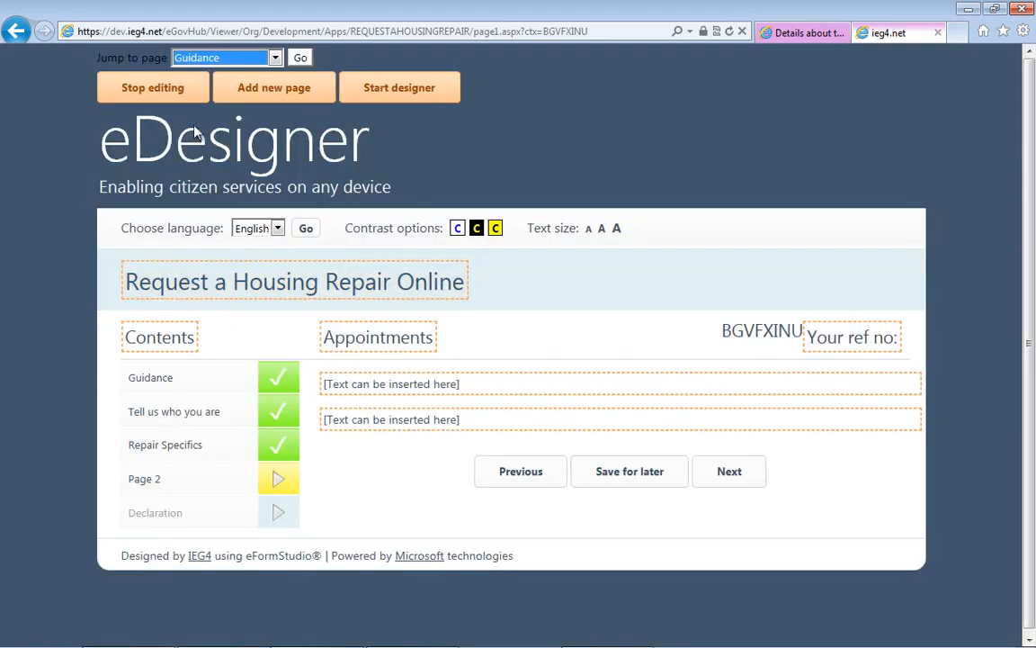
pyautogui.click(153, 88)
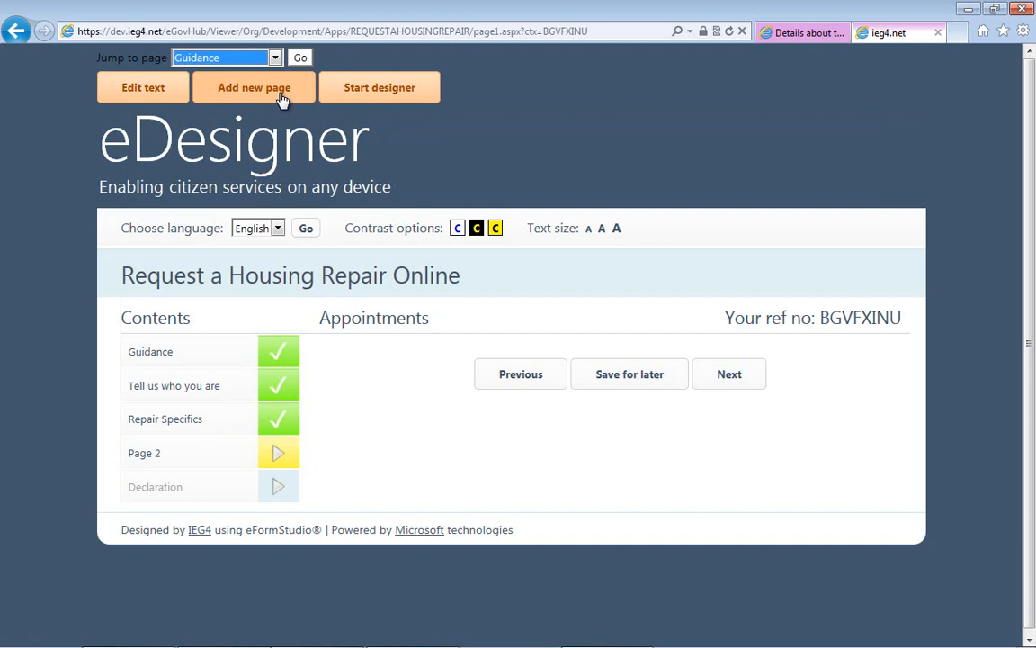
# - Start the designer on the Appointments page and set up a new rich text item with the unique description "AppointmentInfo"
pyautogui.click(133, 88)
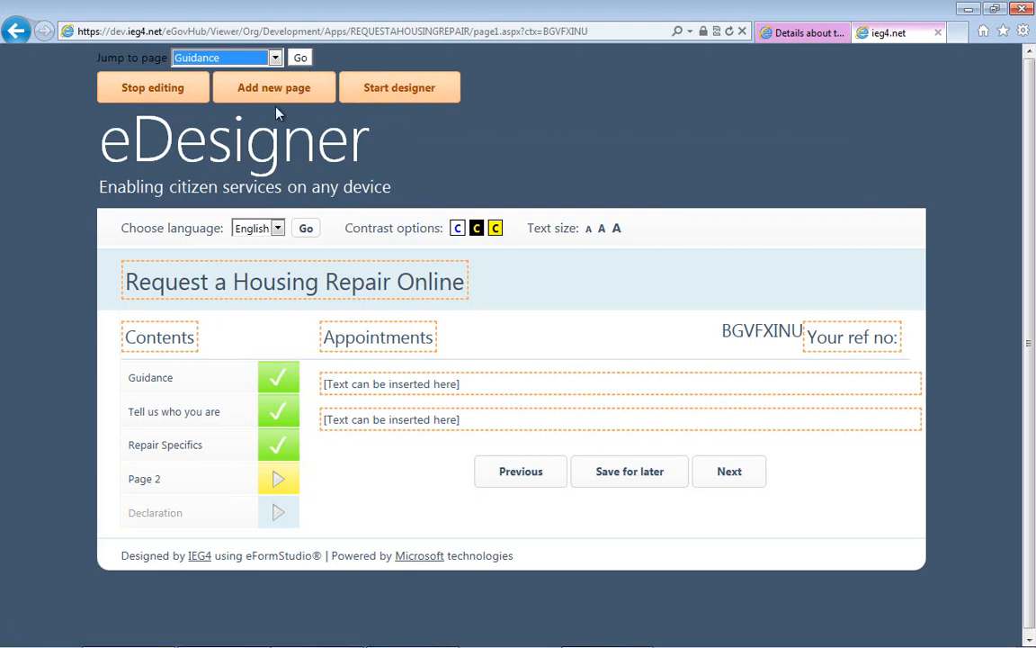
pyautogui.click(364, 97)
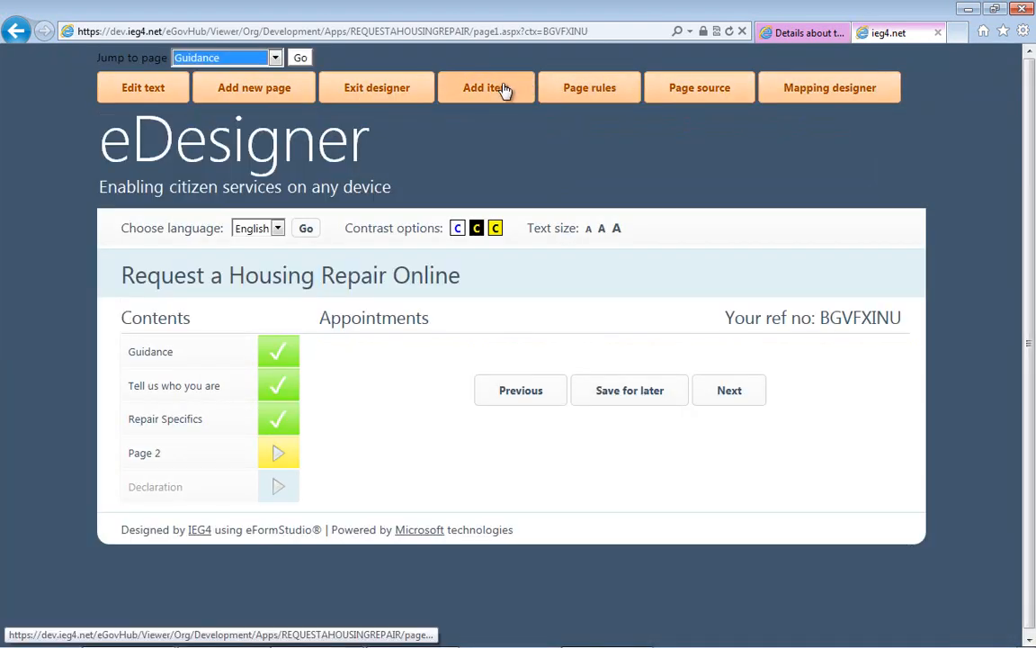
pyautogui.click(504, 90)
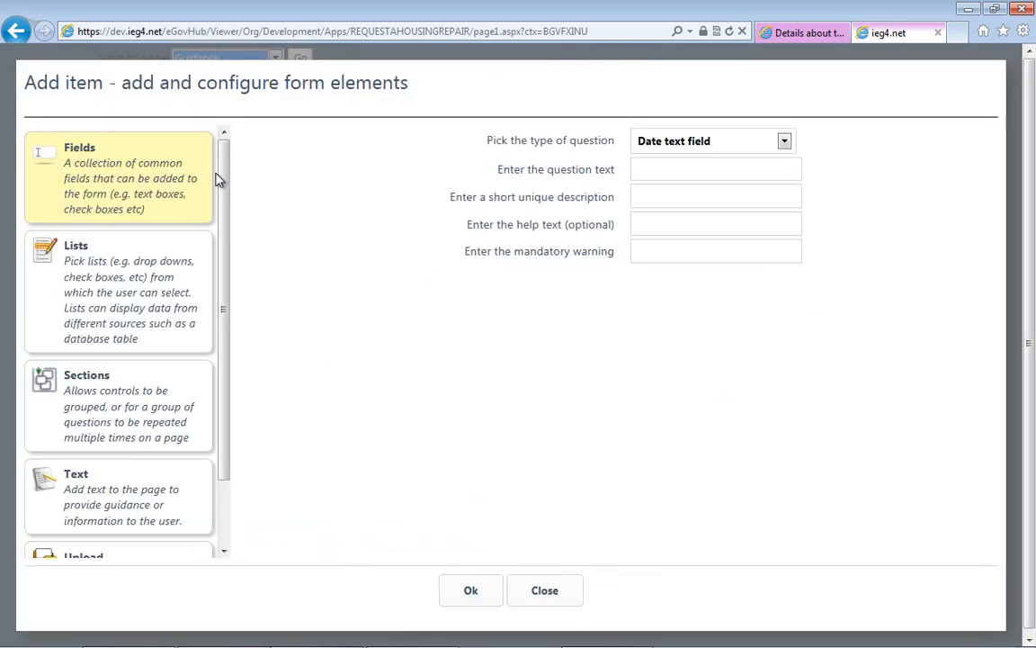
pyautogui.click(99, 489)
pyautogui.click(691, 139)
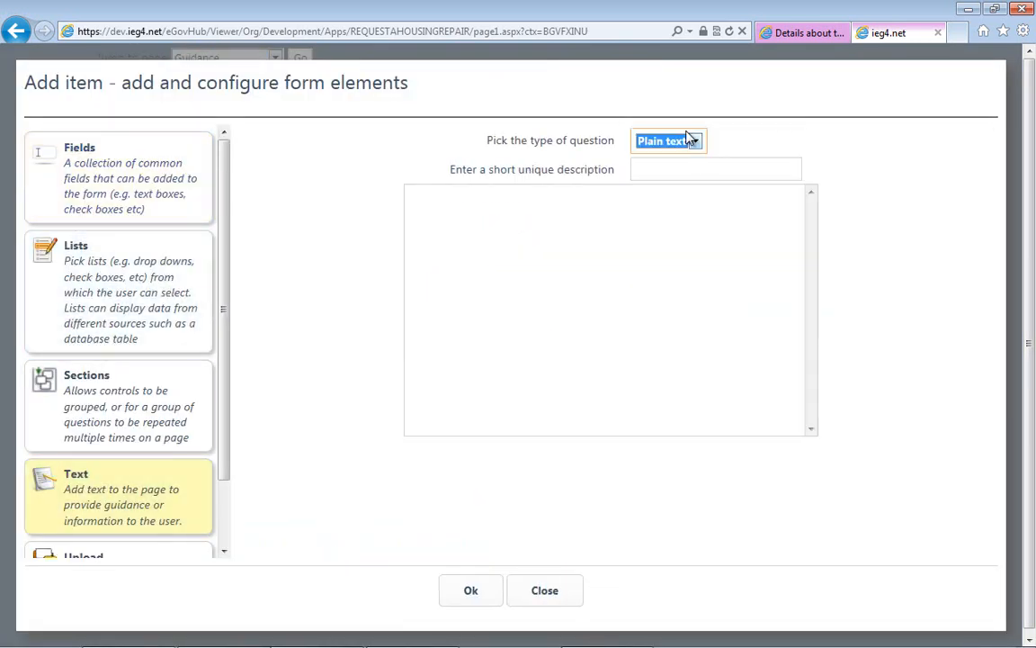
pyautogui.click(658, 144)
pyautogui.click(660, 171)
pyautogui.click(653, 168)
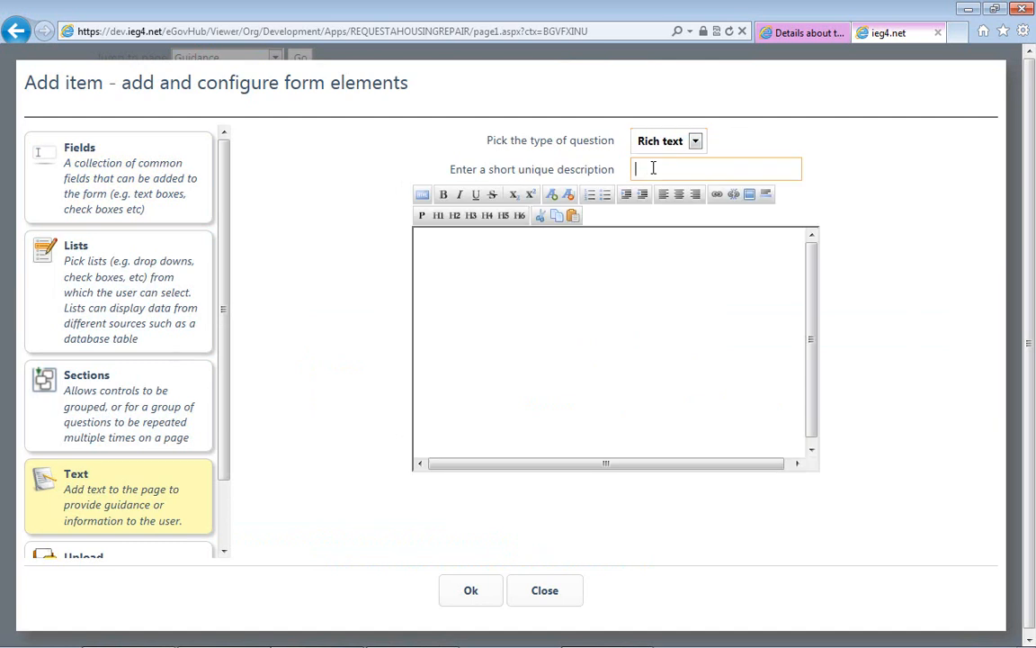
pyautogui.write('AppointmentInfo')
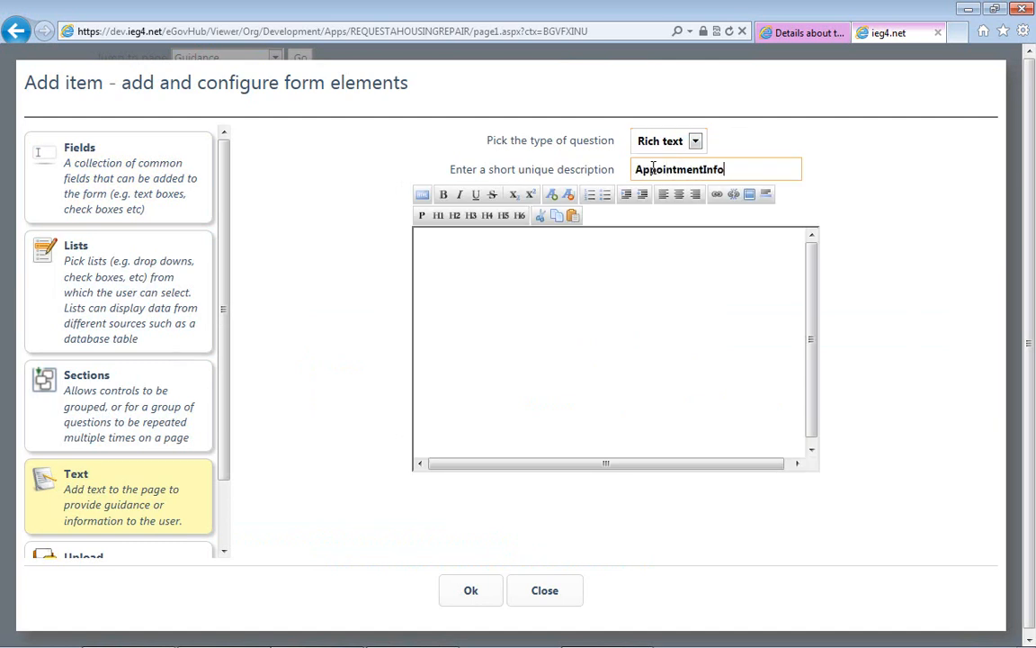
pyautogui.press('Tab')
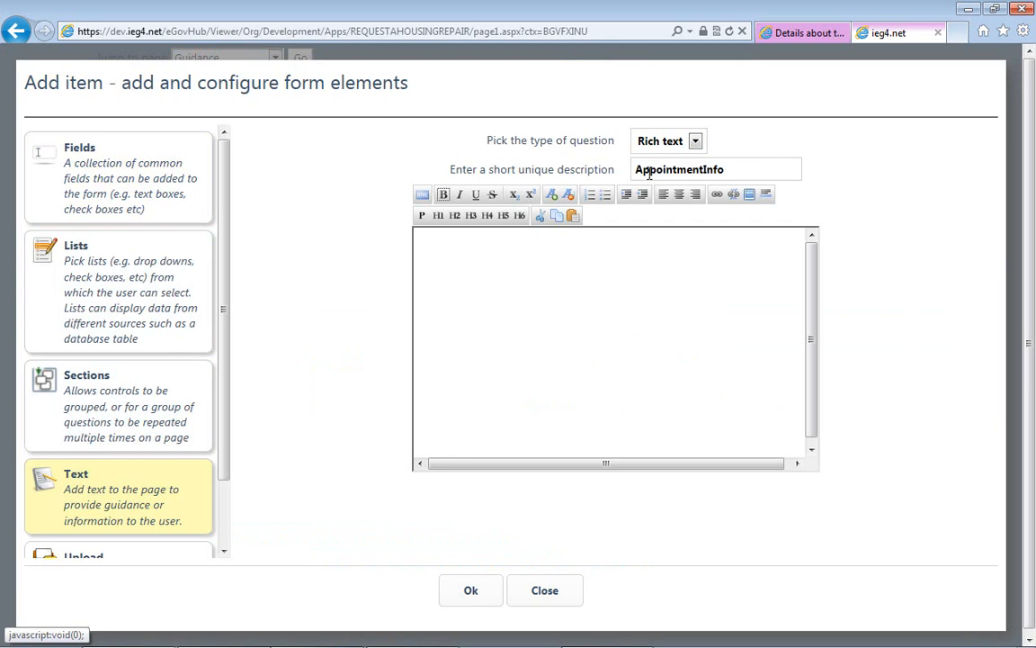
# - Begin the rich text content with "In order to ensure that we can do this as soon as possible"
pyautogui.click(620, 230)
pyautogui.write('In order to ensue re th')
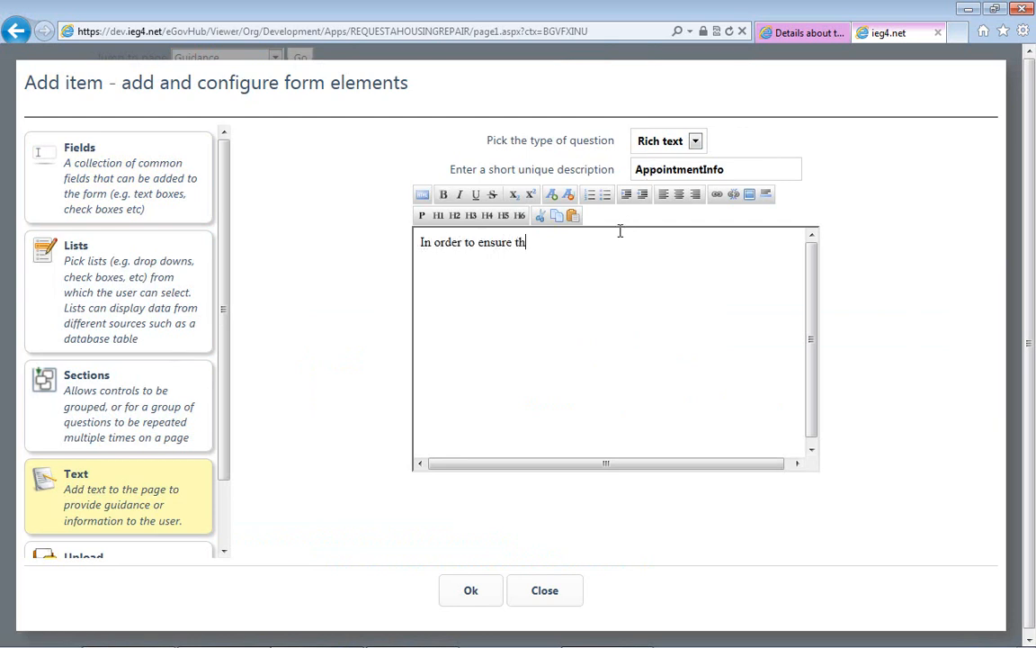
pyautogui.write('at you')
pyautogui.press('BackSpace')
pyautogui.press('BackSpace')
pyautogui.press('BackSpace')
pyautogui.press('BackSpace')
pyautogui.write('we can do this as soon as possible ')
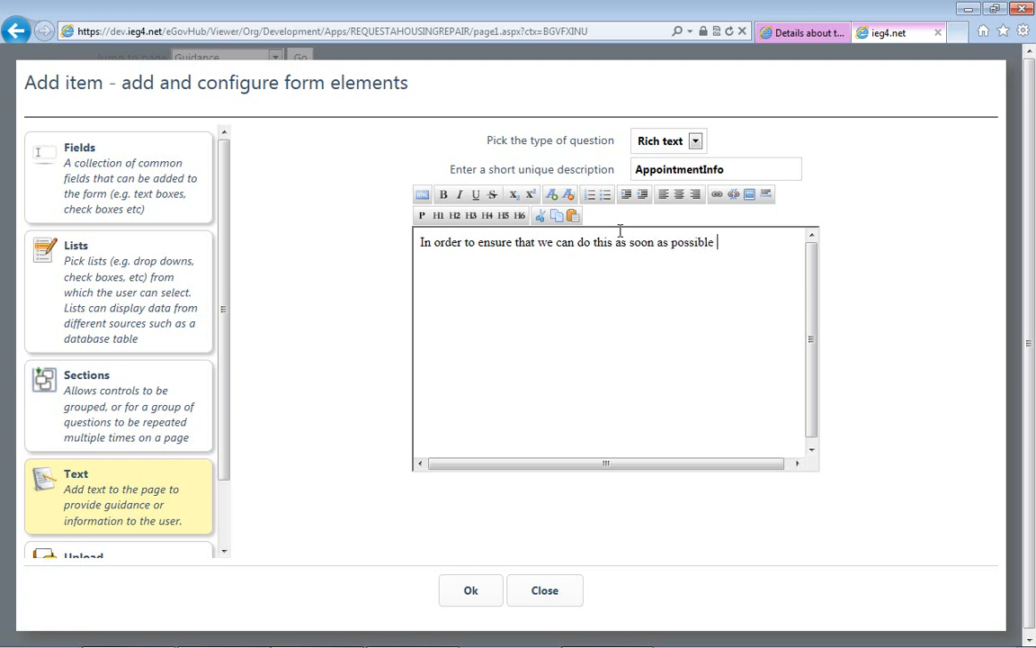
pyautogui.write('for you please select ')
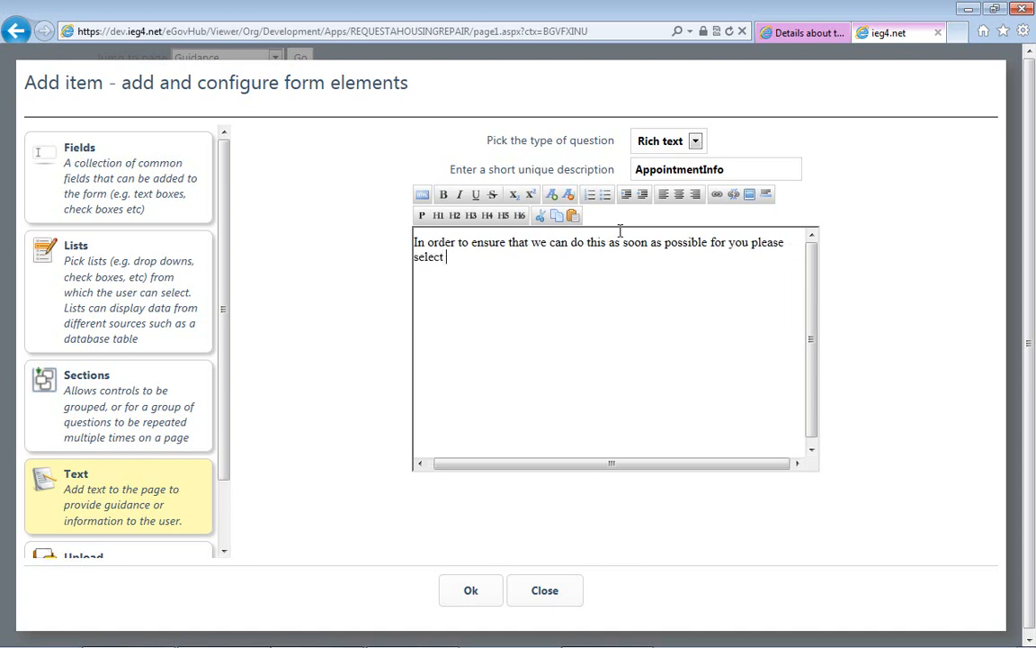
pyautogui.write('from the options ')
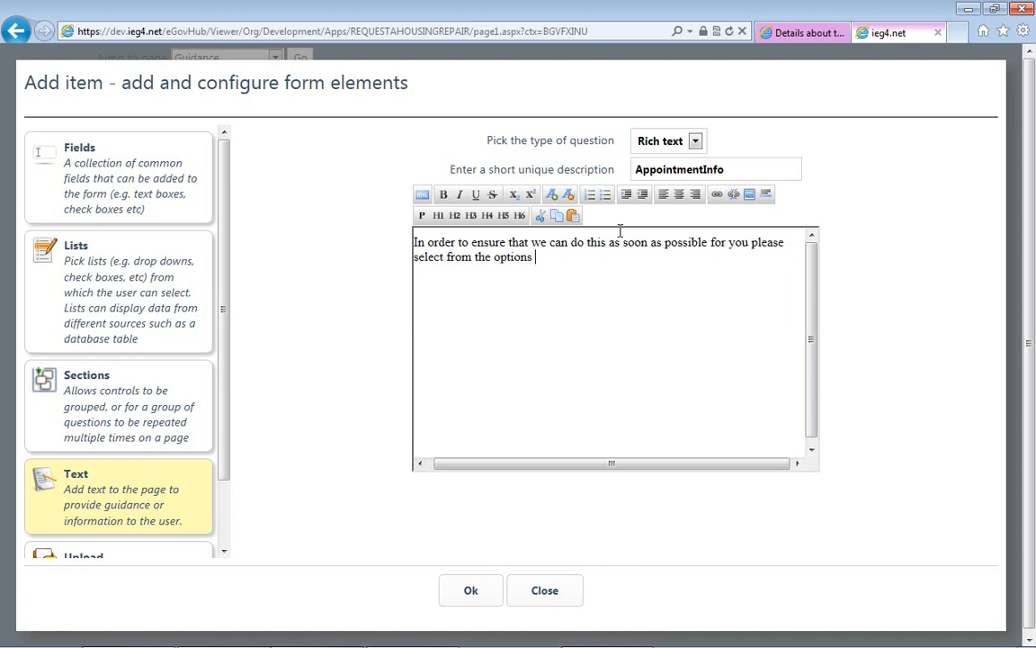
pyautogui.write('below on when is best to ')
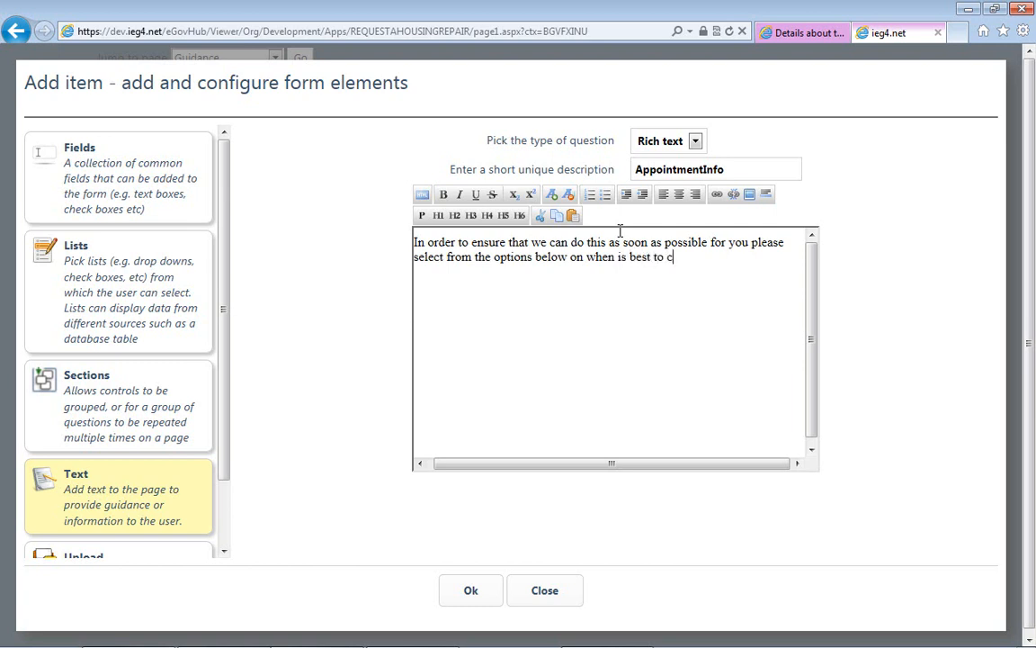
pyautogui.write('carry out the repairs.')
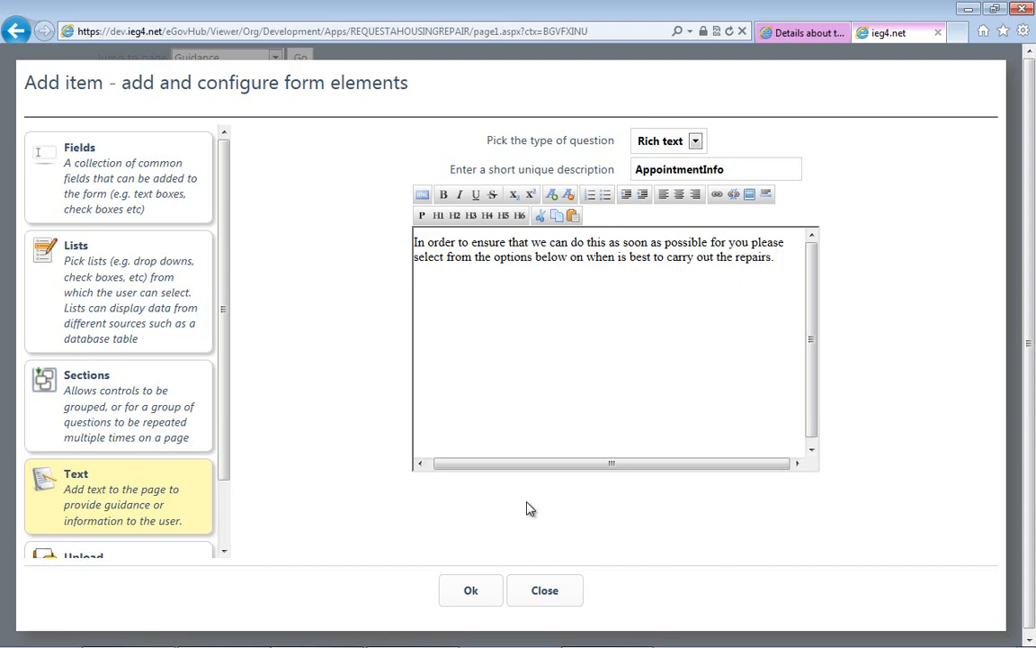
# - Complete the text with "for you please select from the options below on when is best to carry out the repairs." and add the item
pyautogui.click(472, 590)
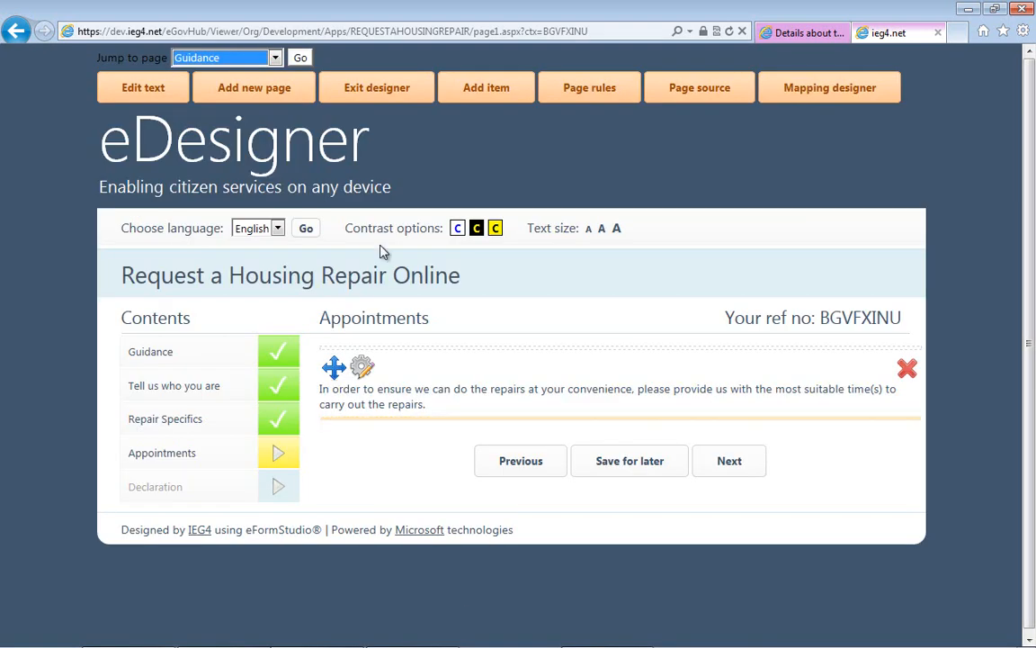
# - Set up a new check box list item with the question text "Which day(s) suit you best?"
pyautogui.click(493, 95)
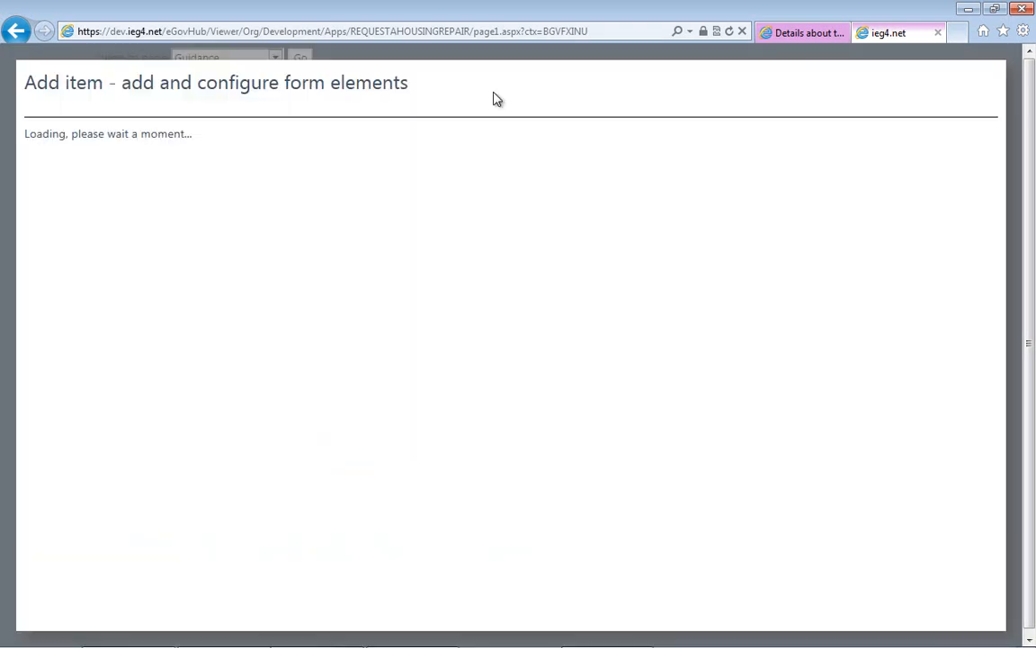
pyautogui.click(126, 294)
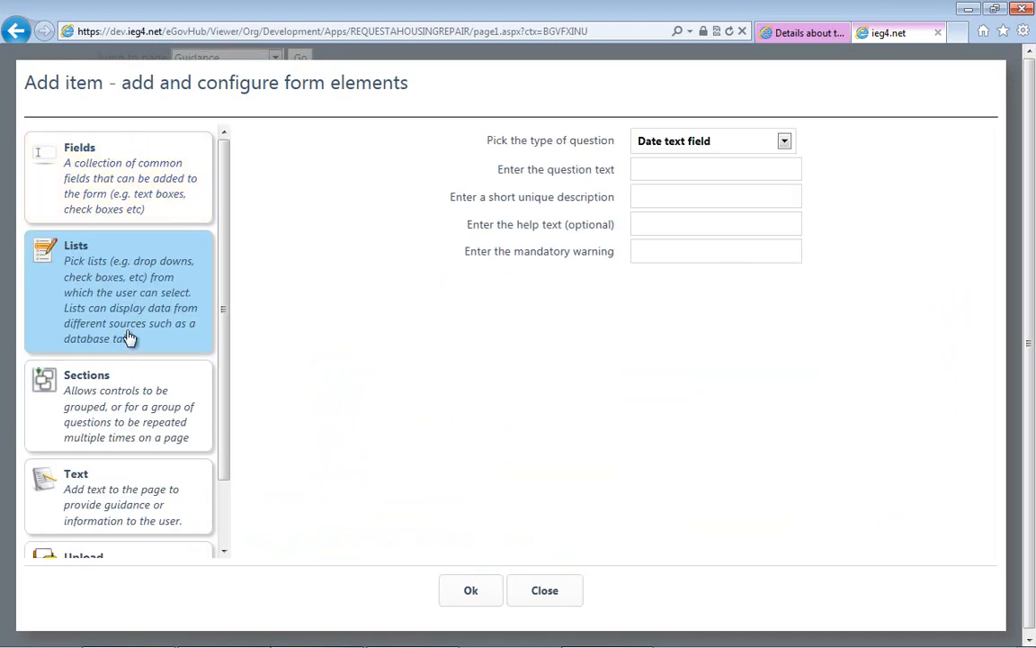
pyautogui.click(671, 165)
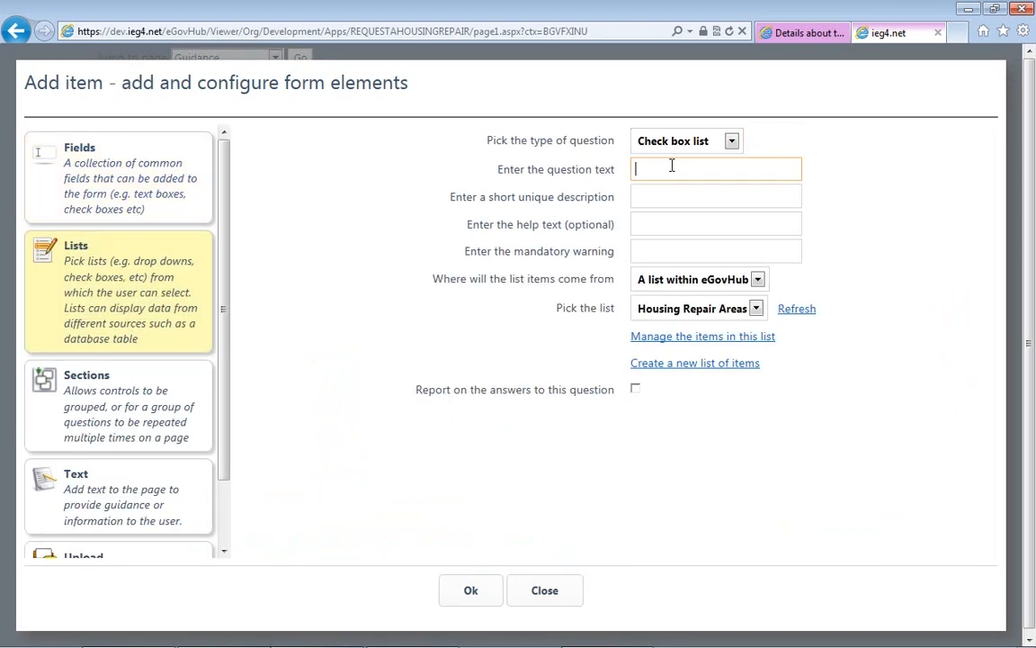
pyautogui.write('Which day(s) suit you best?')
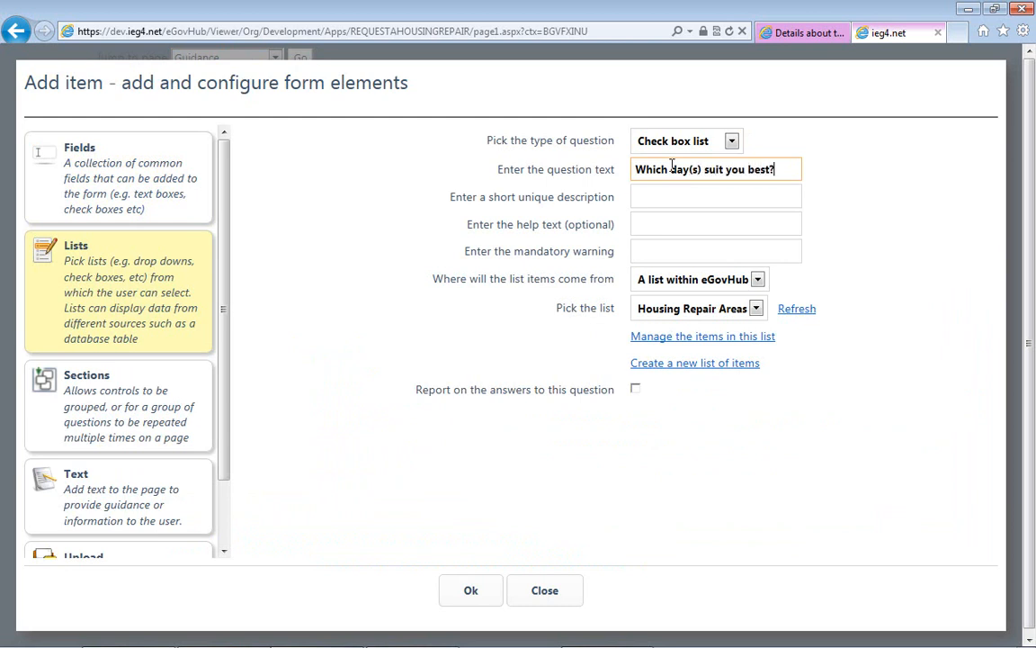
# - Set description "Dayselection", mandatory warning "You must select at least one" and list "Days of the week", and add the check box question
pyautogui.press('Tab')
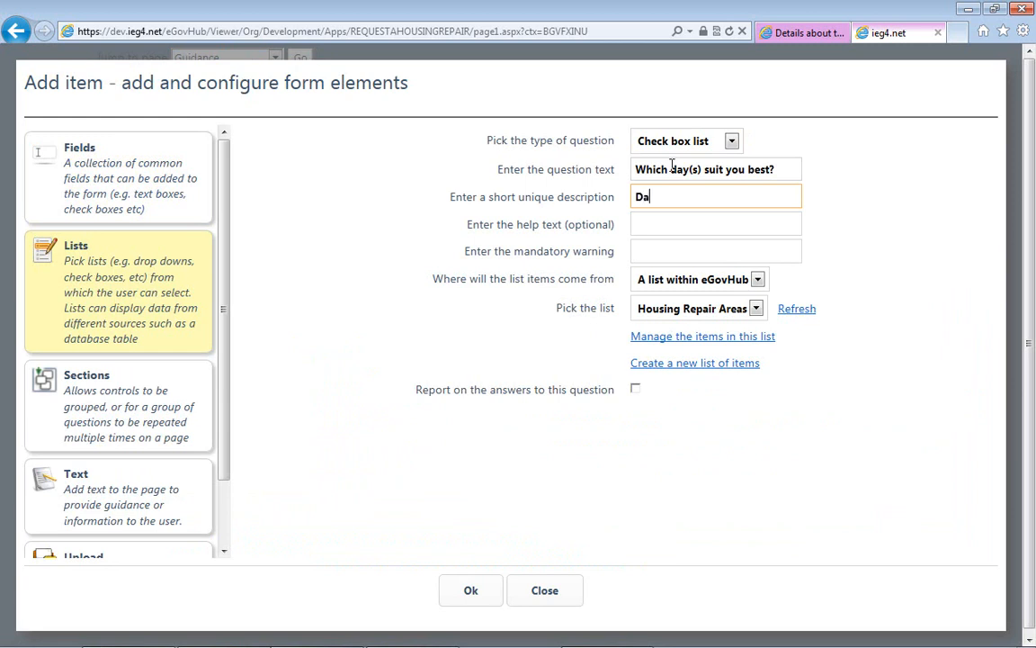
pyautogui.write('Dayselection')
pyautogui.press('Tab')
pyautogui.press('Tab')
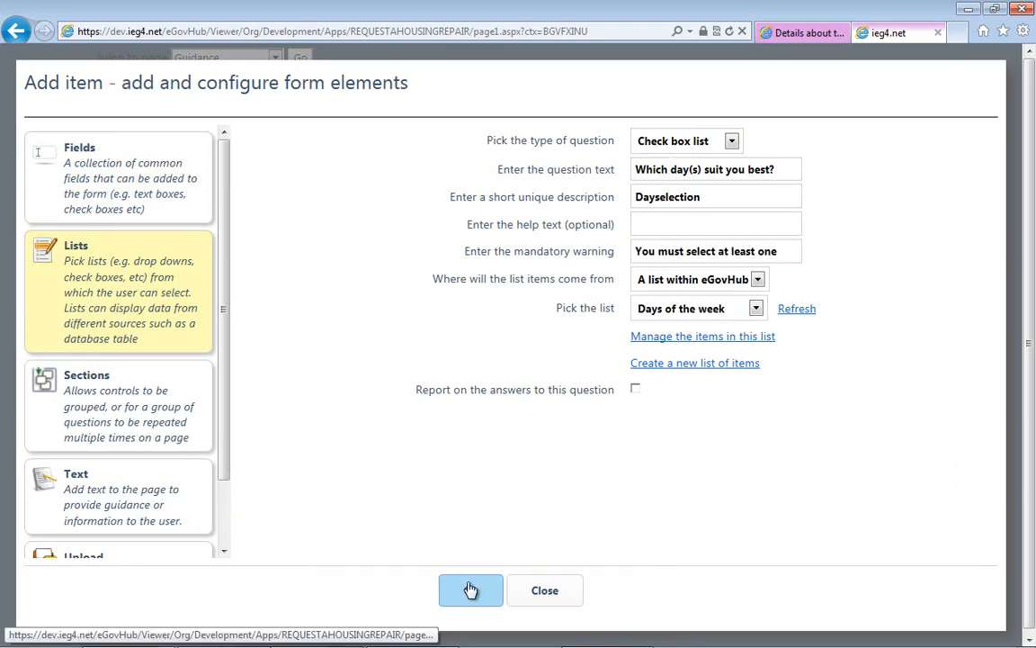
pyautogui.click(468, 589)
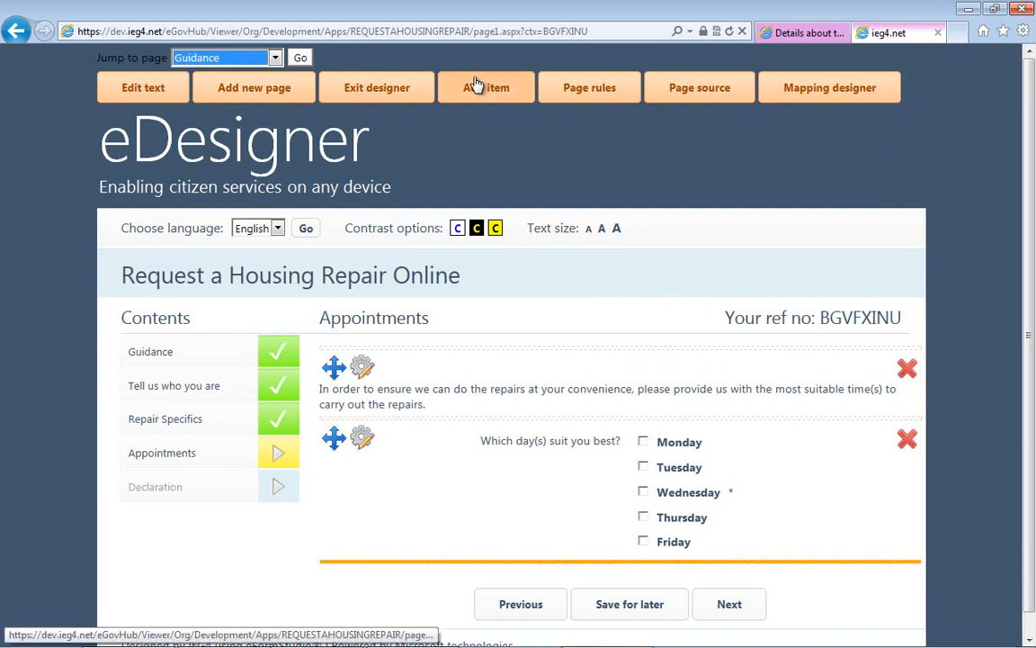
# - Test the day question by choosing Monday, Wednesday and Thursday
pyautogui.click(643, 442)
pyautogui.click(644, 493)
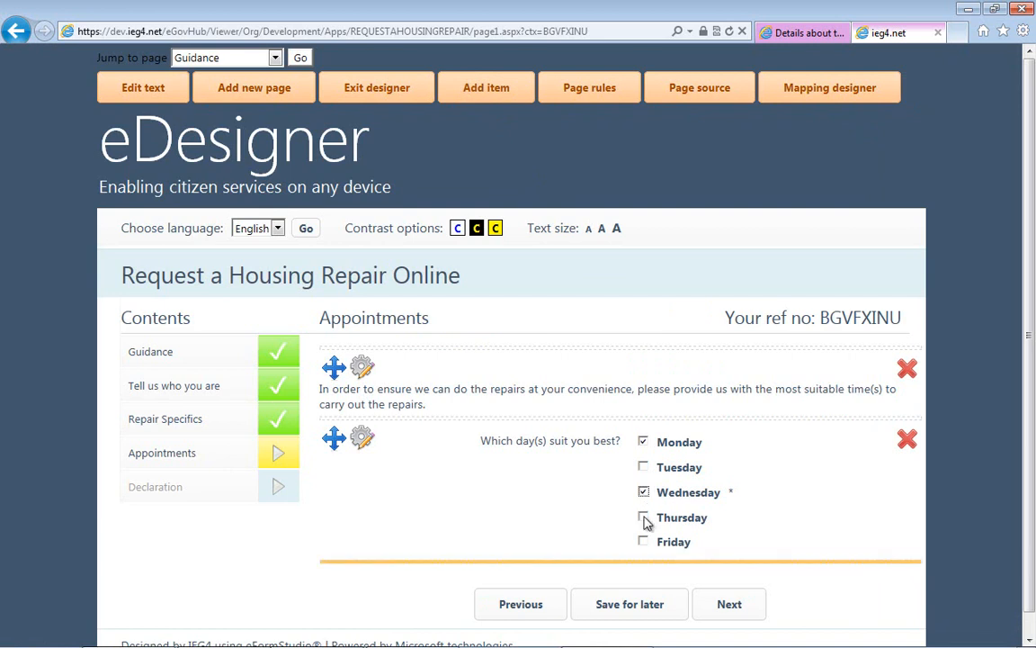
pyautogui.click(643, 517)
pyautogui.scroll(-1, 1033, 314)
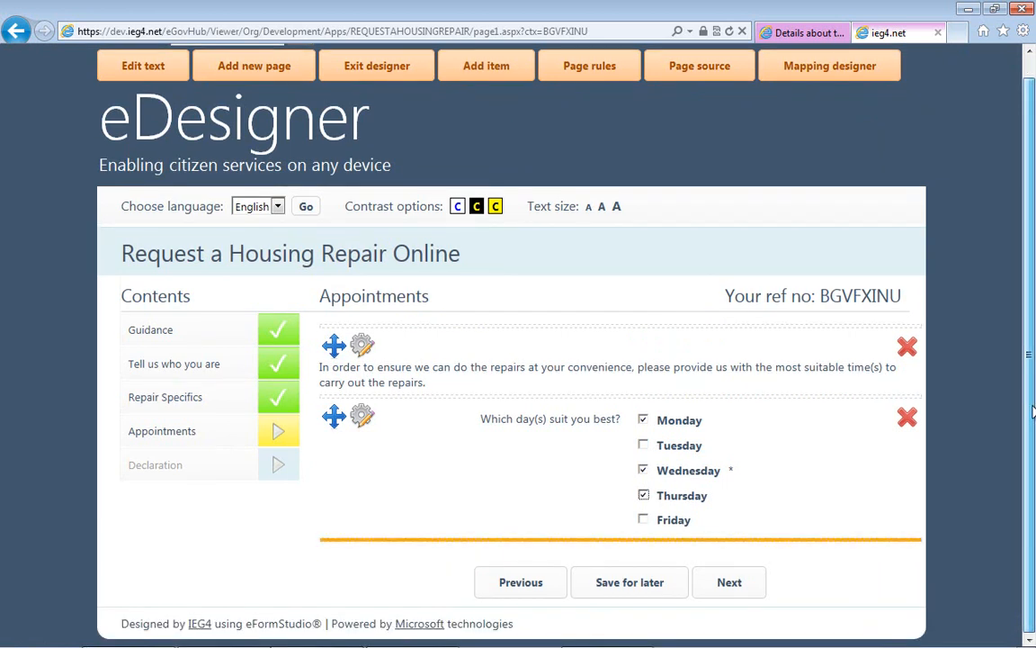
# - Add a radio button list "Which appointment time suits you best?" described as "ApptTime", with warning "You must select at least one option" and list "Appt Times"
pyautogui.click(486, 77)
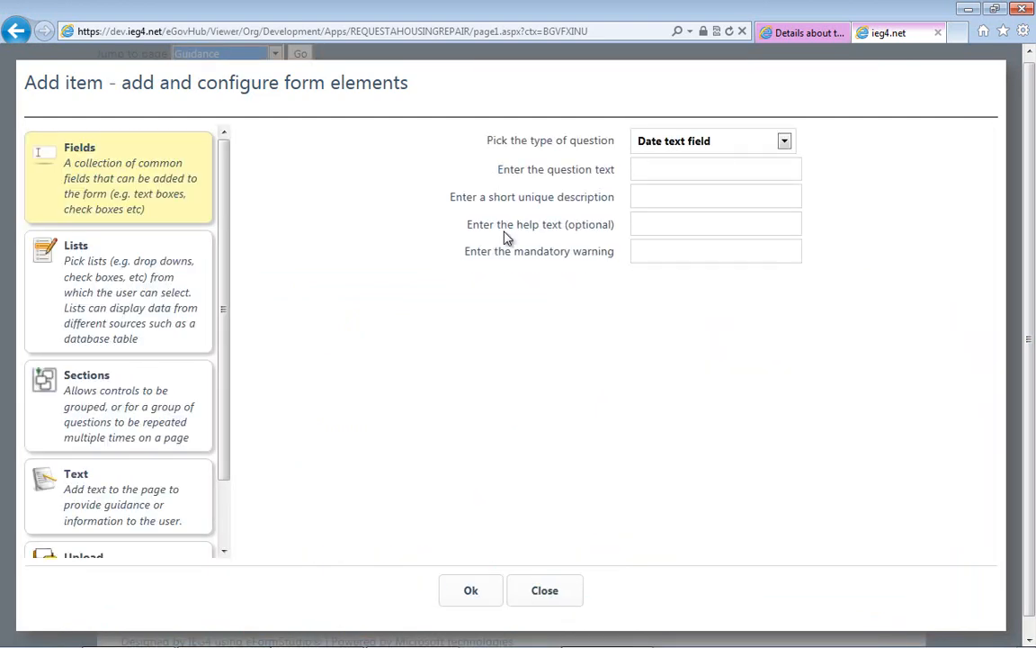
pyautogui.click(104, 268)
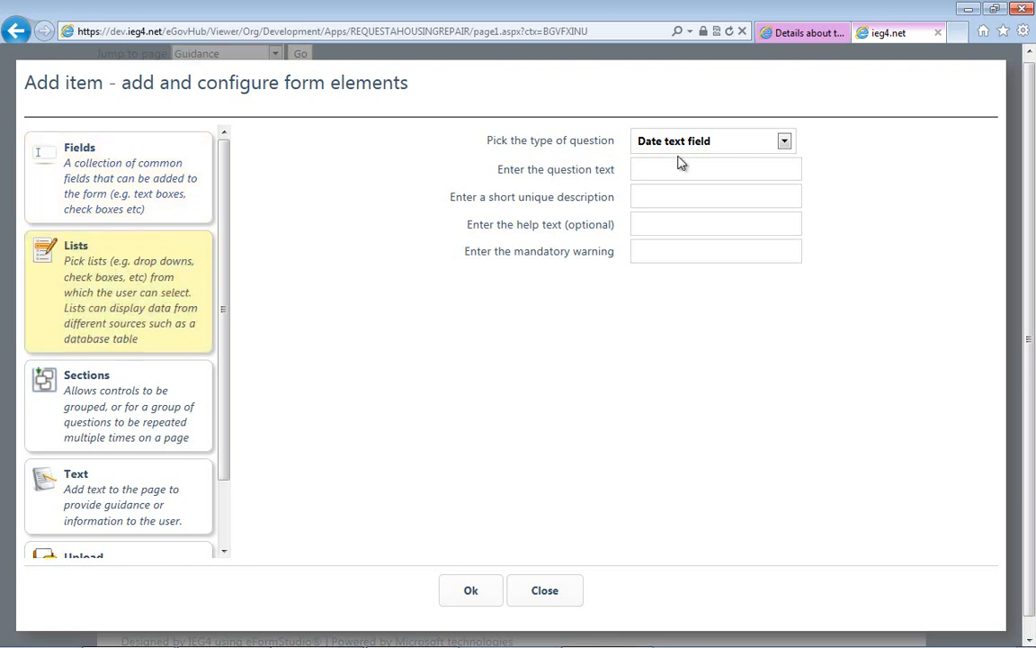
pyautogui.click(732, 141)
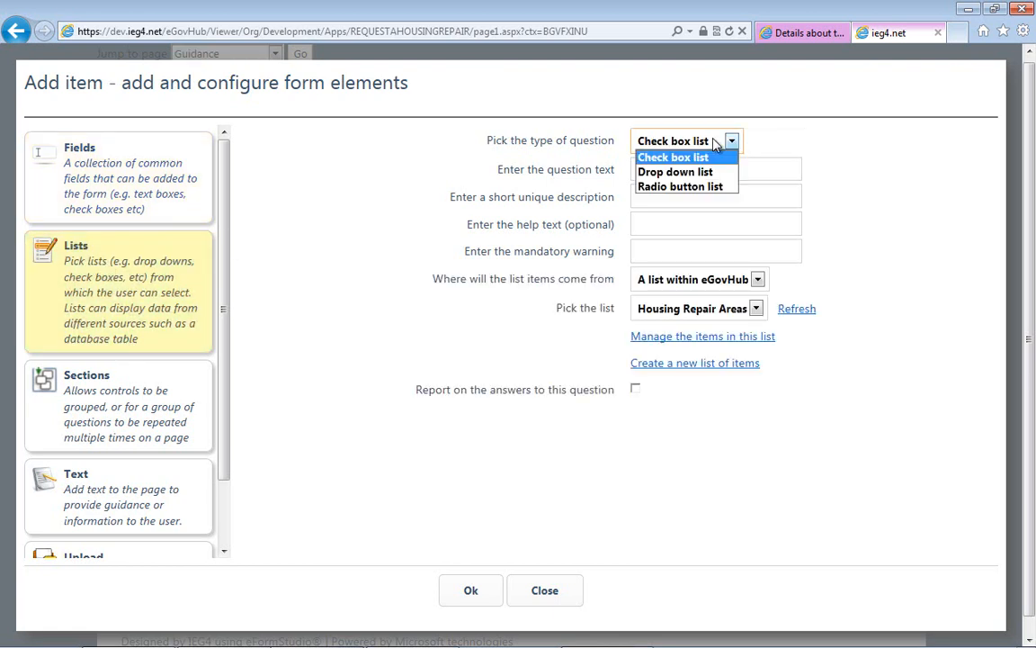
pyautogui.click(663, 188)
pyautogui.click(659, 172)
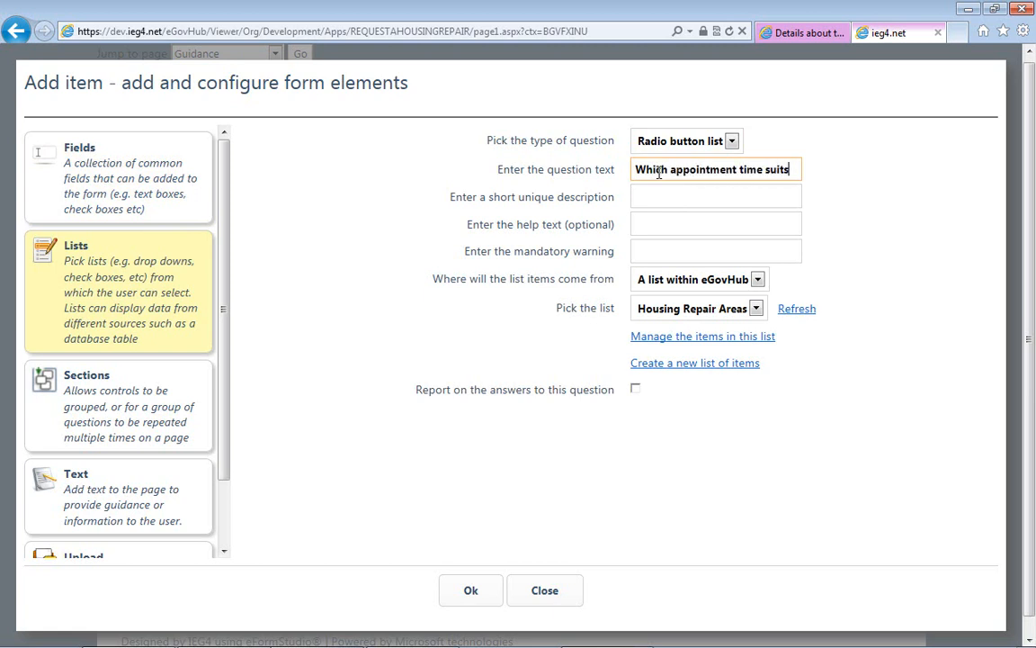
pyautogui.write('you best')
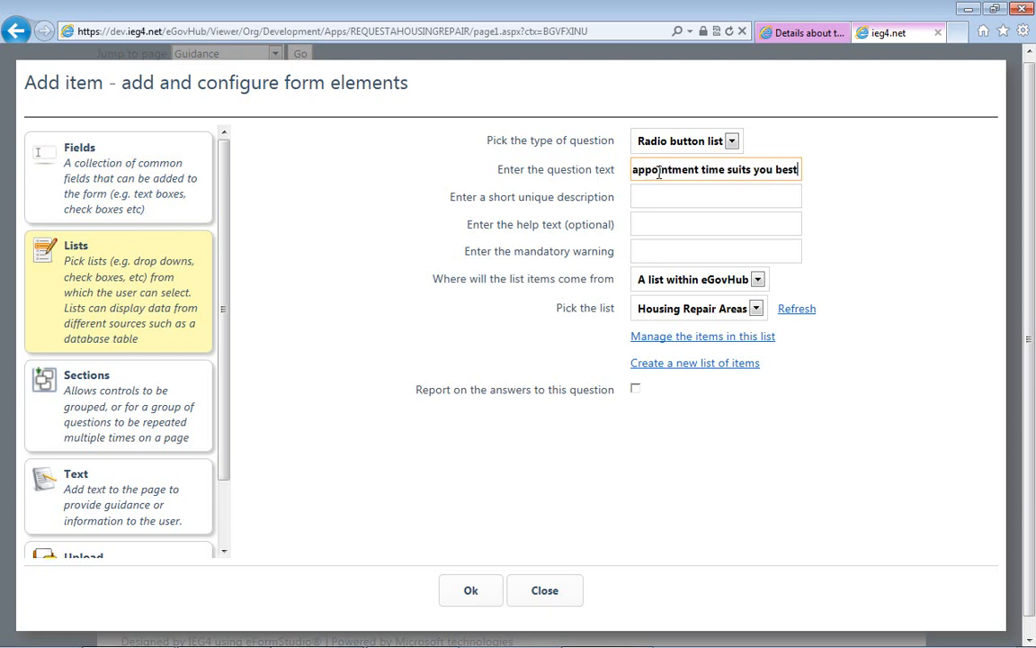
pyautogui.write('?')
pyautogui.press('Tab')
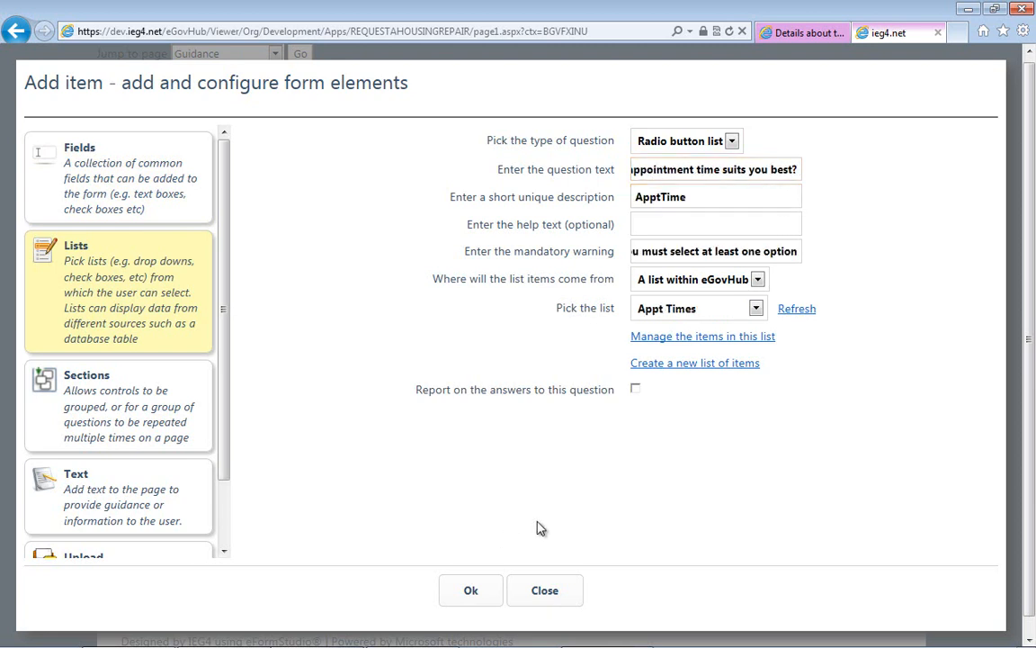
pyautogui.click(471, 591)
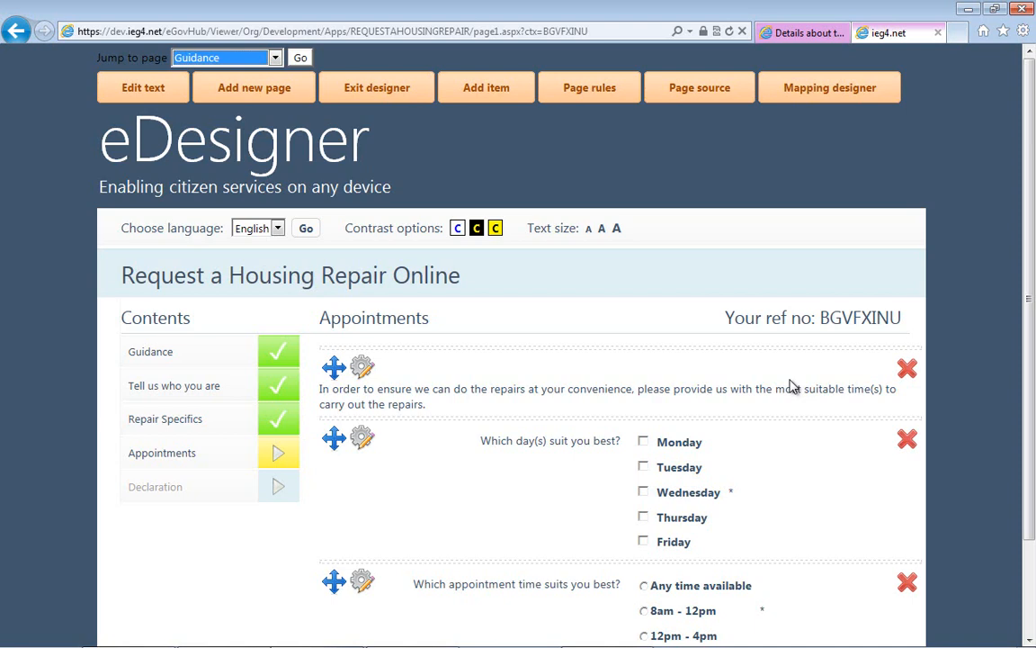
# - Answer the Appointments page with "Any time available" and the days Monday, Tuesday and Thursday, and continue to the Declaration page
pyautogui.scroll(-2, 791, 387)
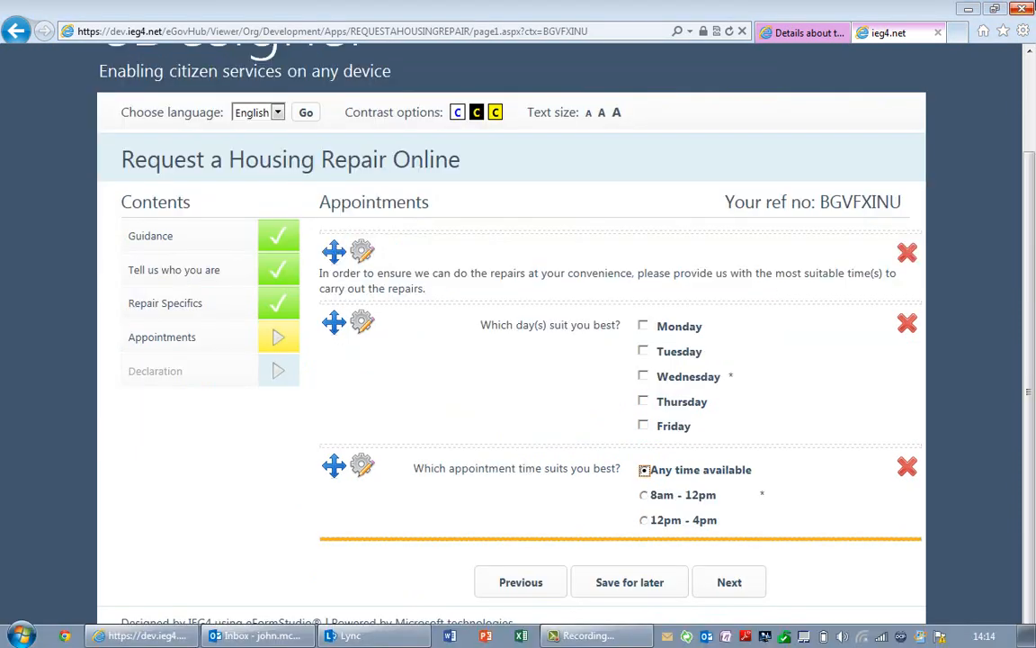
pyautogui.click(676, 329)
pyautogui.click(670, 351)
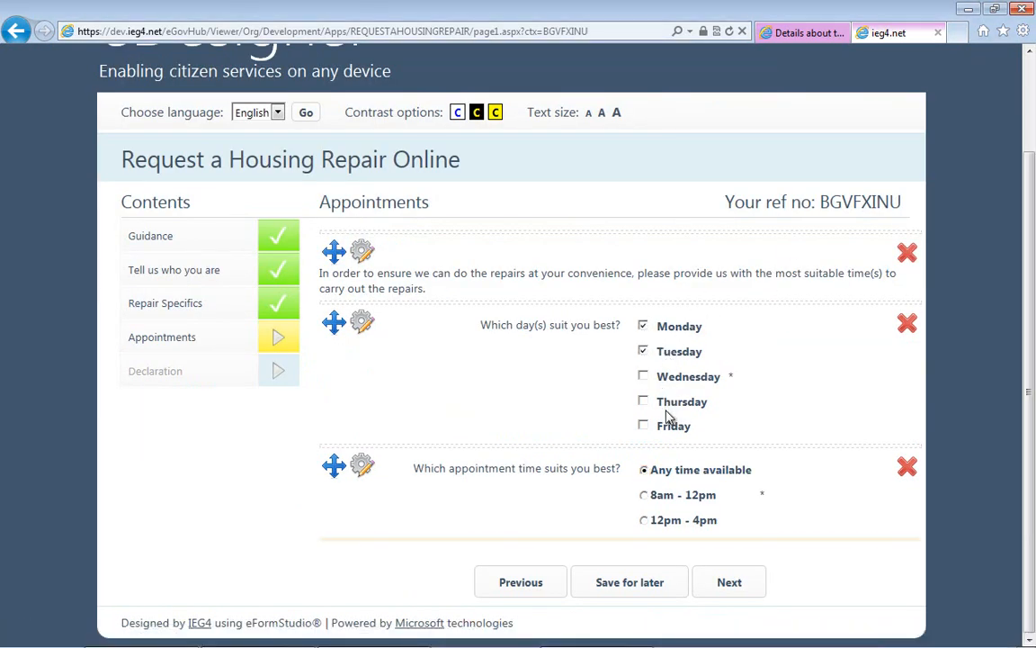
pyautogui.click(646, 402)
pyautogui.click(728, 582)
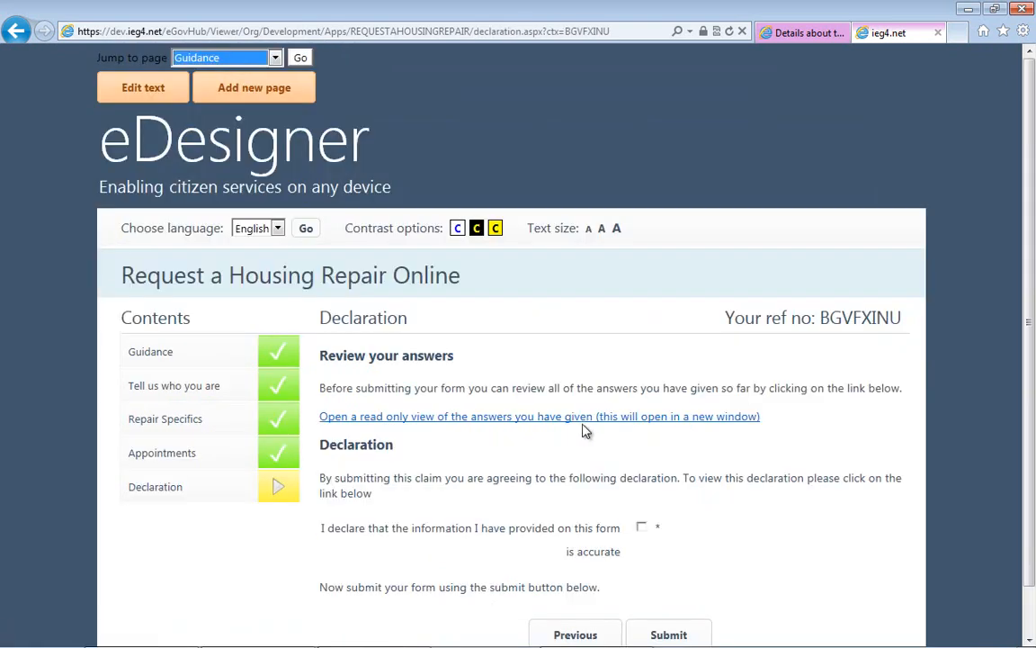
# - Review the read-only view of the given answers, and close it to return to the Declaration page
pyautogui.click(559, 419)
pyautogui.moveTo(1023, 126); pyautogui.dragTo(994, 234)
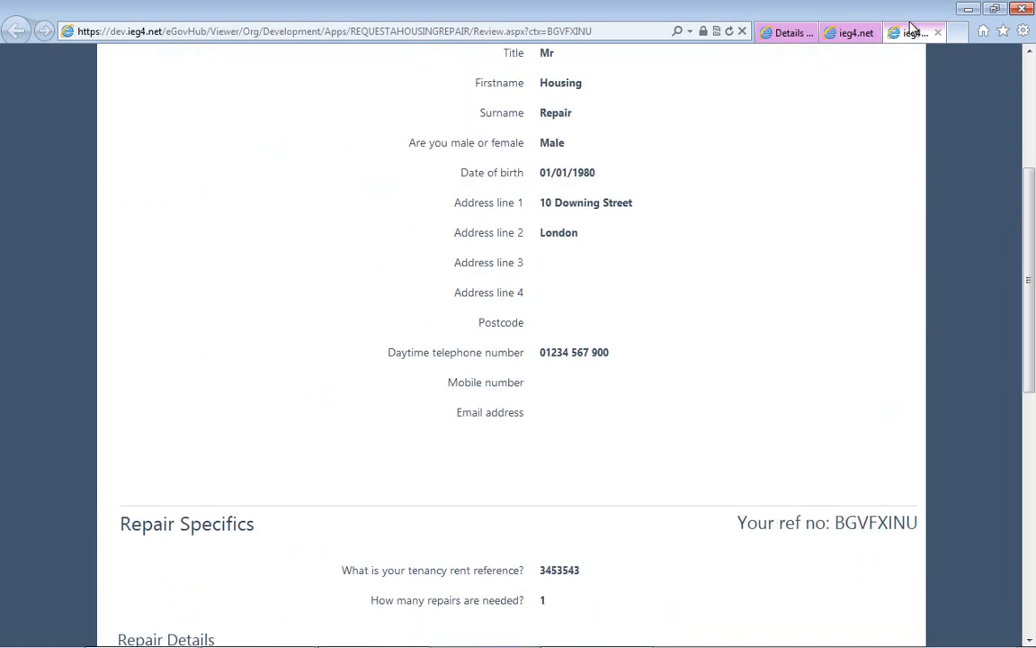
pyautogui.click(938, 32)
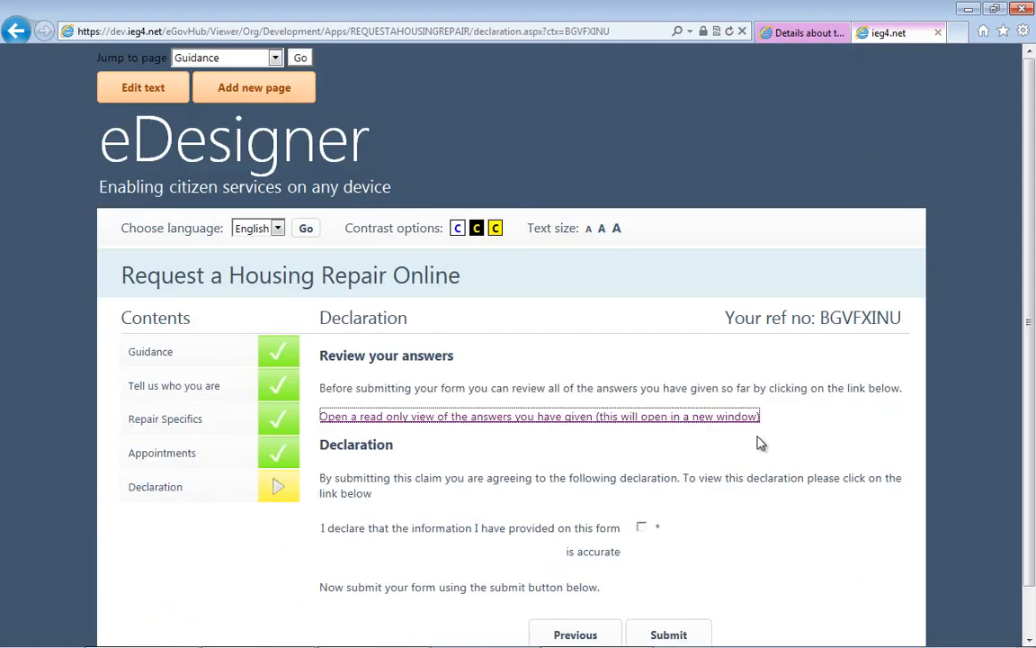
# - Accept the declaration that the provided information is accurate and submit the housing repair form
pyautogui.click(640, 527)
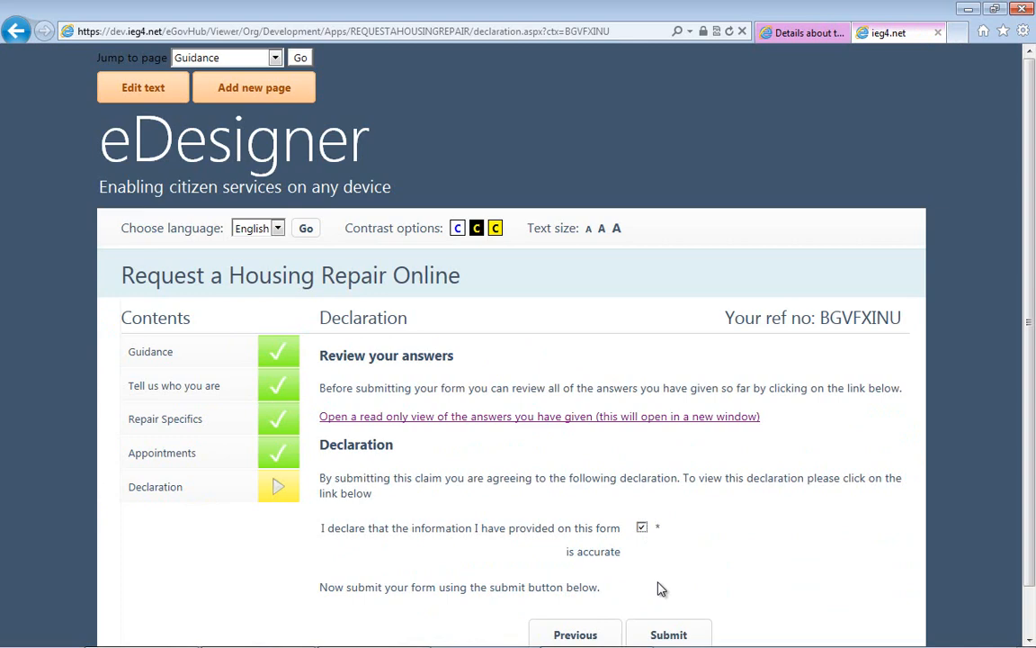
pyautogui.click(666, 635)
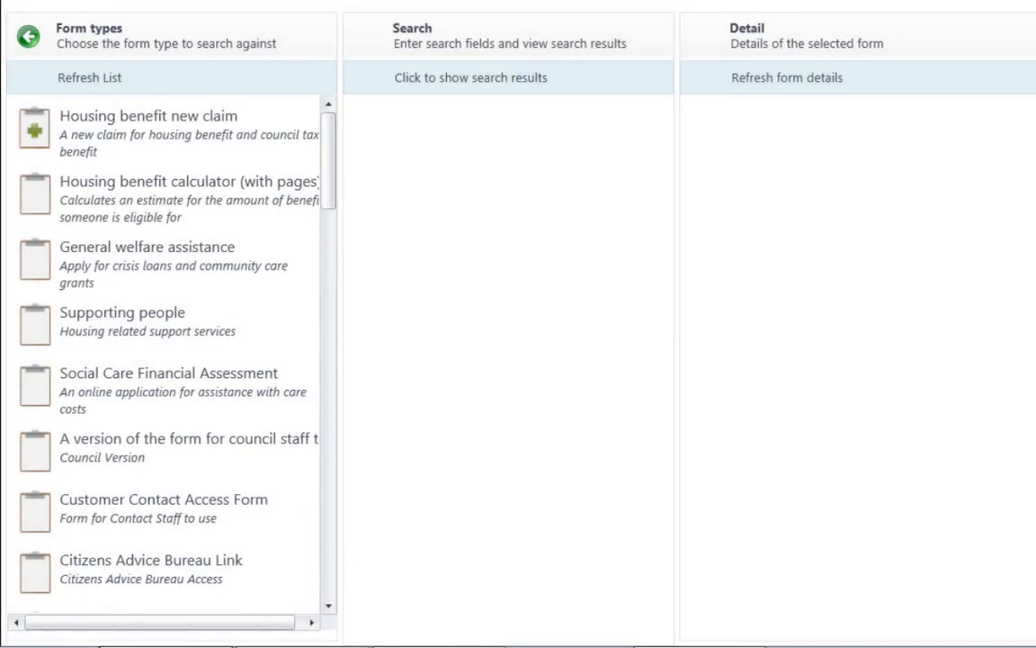
# - Search the Request a Housing Repair form type for completed submissions in the Development environment
pyautogui.moveTo(328, 150); pyautogui.dragTo(328, 595)
pyautogui.click(142, 564)
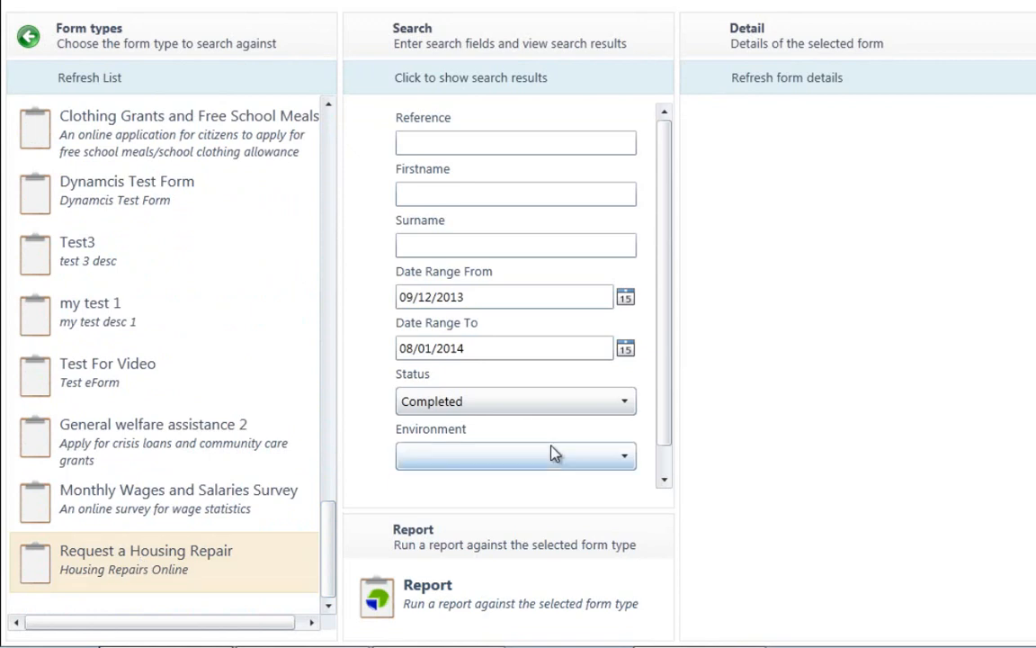
pyautogui.click(580, 460)
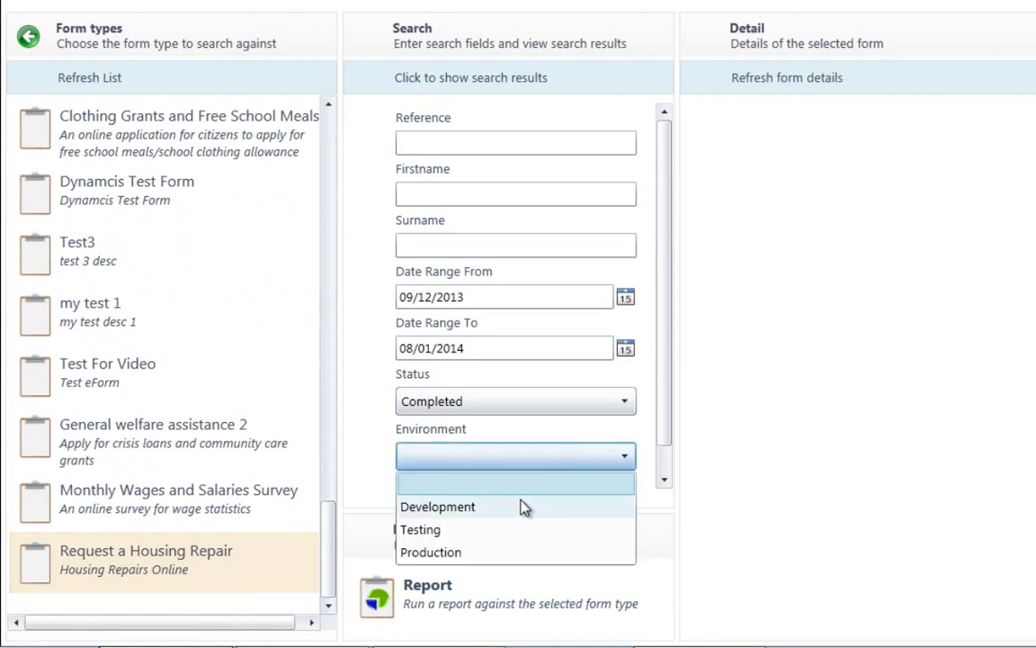
pyautogui.click(544, 500)
pyautogui.moveTo(666, 377); pyautogui.dragTo(655, 470)
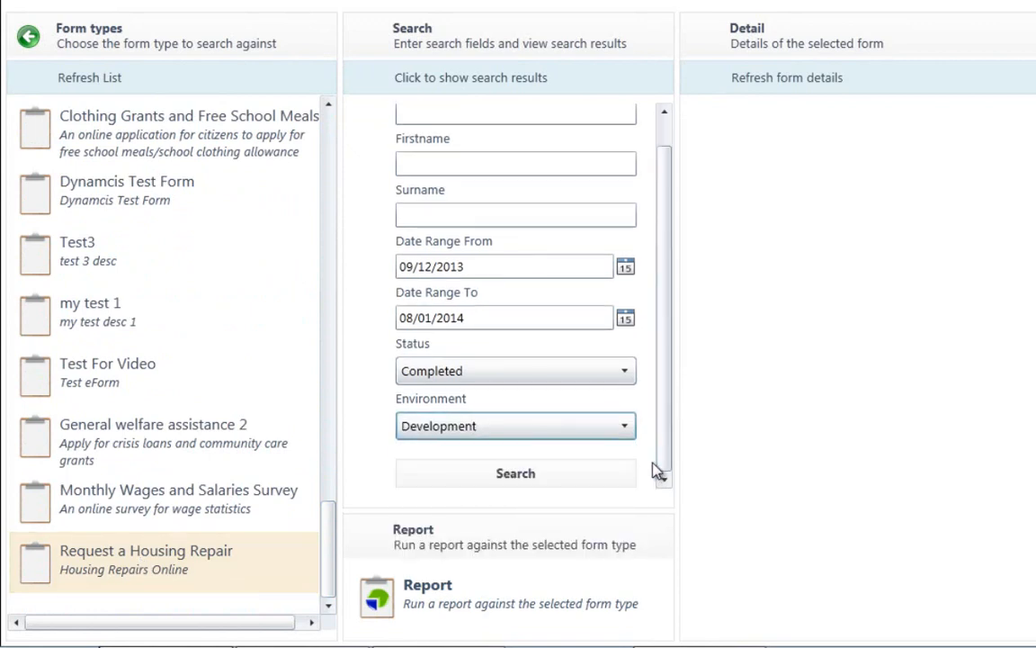
pyautogui.click(565, 475)
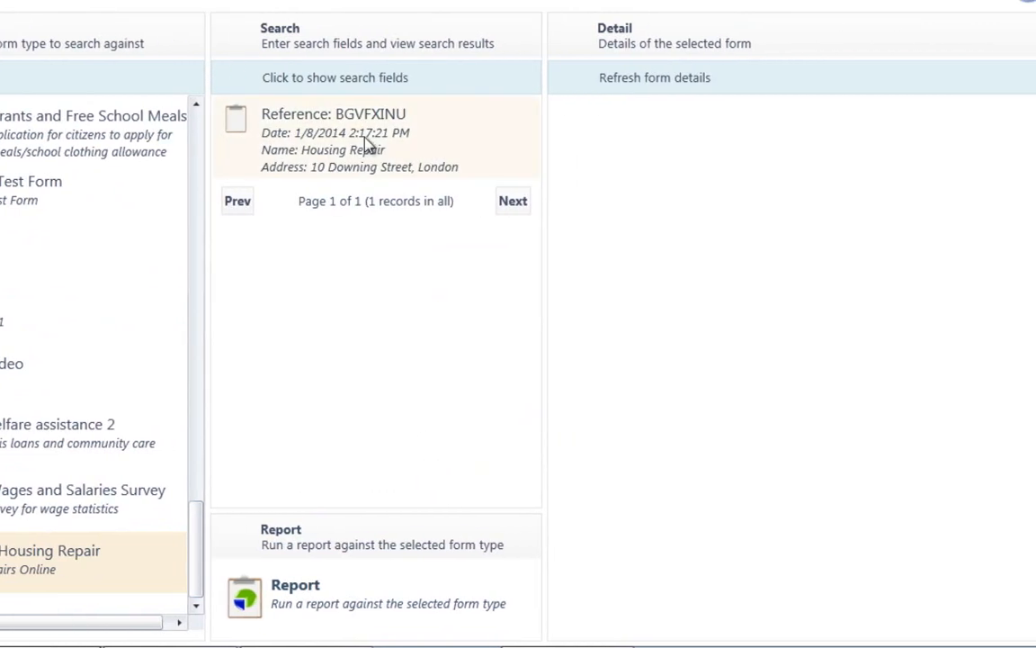
# - Open the details of the submitted housing repair form, review its form usage history, and close the usage viewer
pyautogui.click(288, 135)
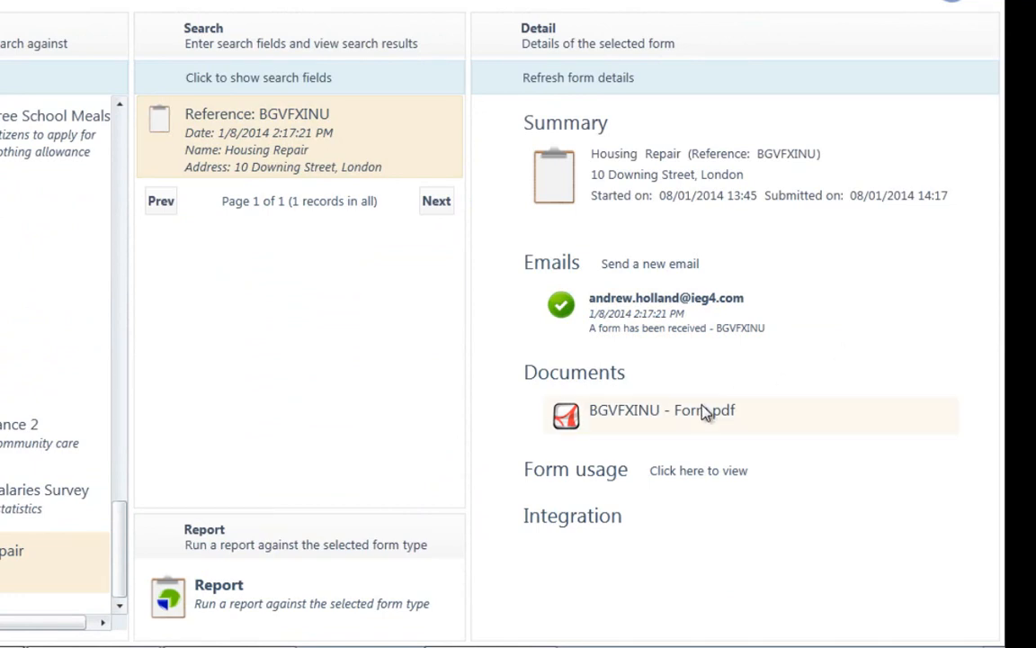
pyautogui.click(694, 472)
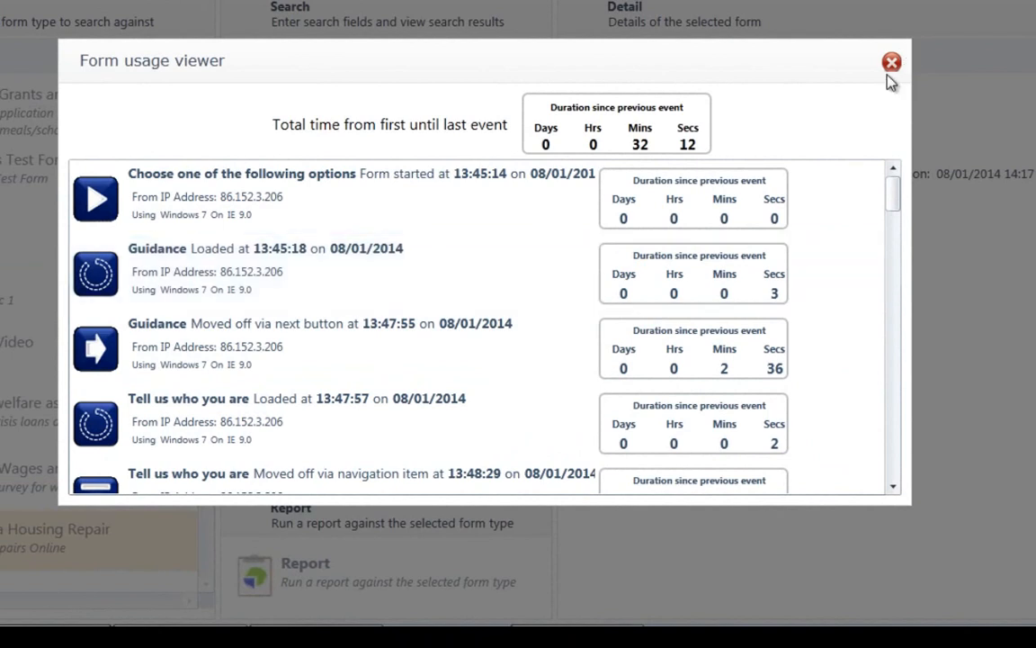
pyautogui.click(892, 63)
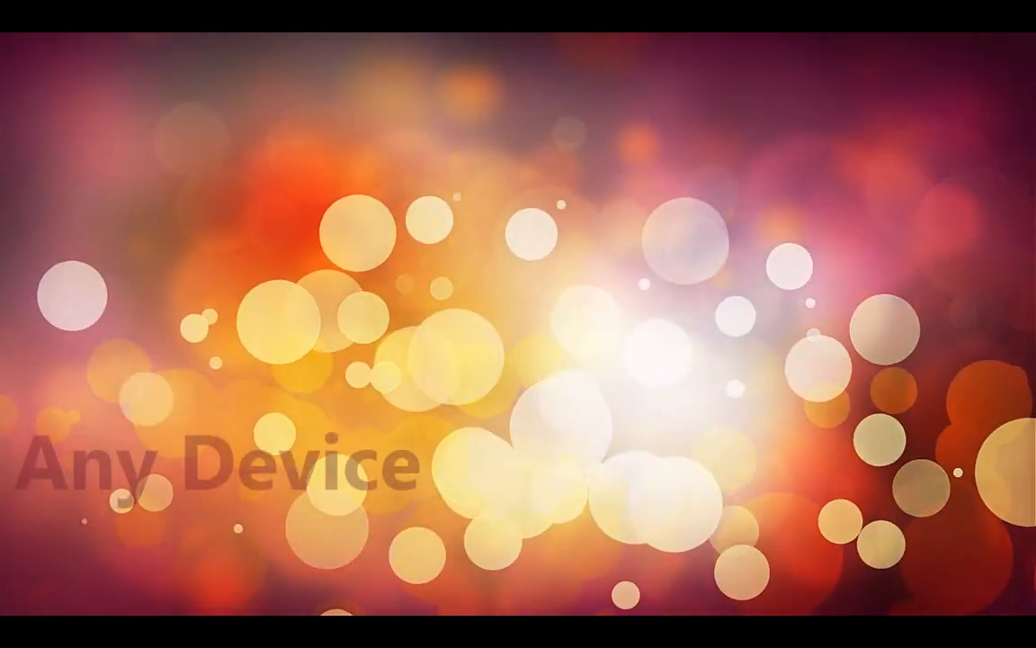